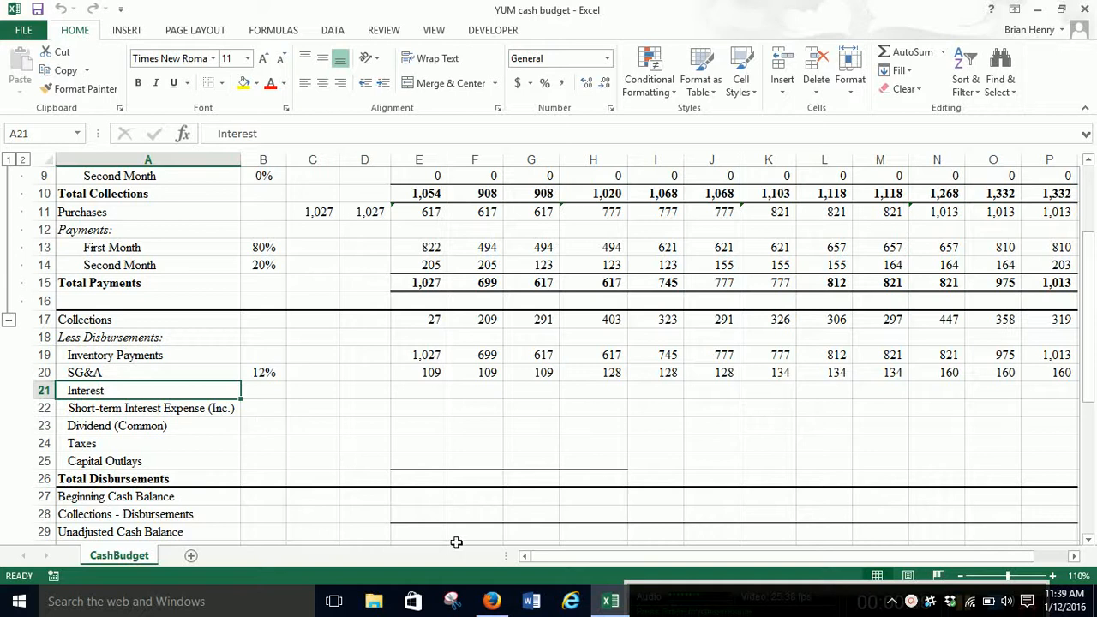
- Switch to Firefox and look up the ticker yum in EDGAR's fast company search
mouse_move(490, 603)
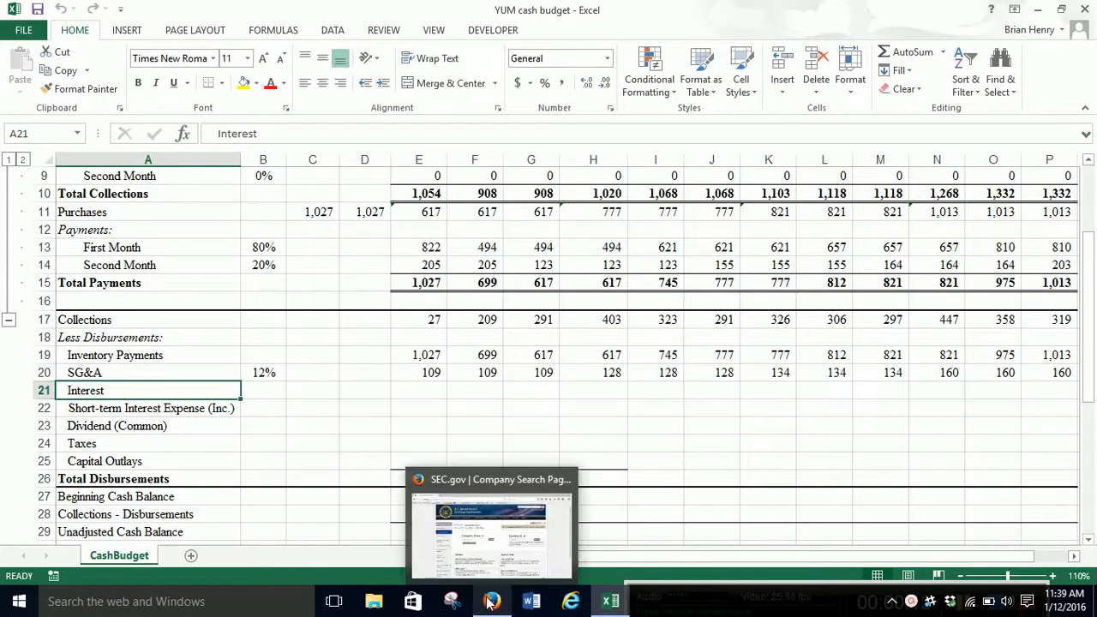
click(490, 603)
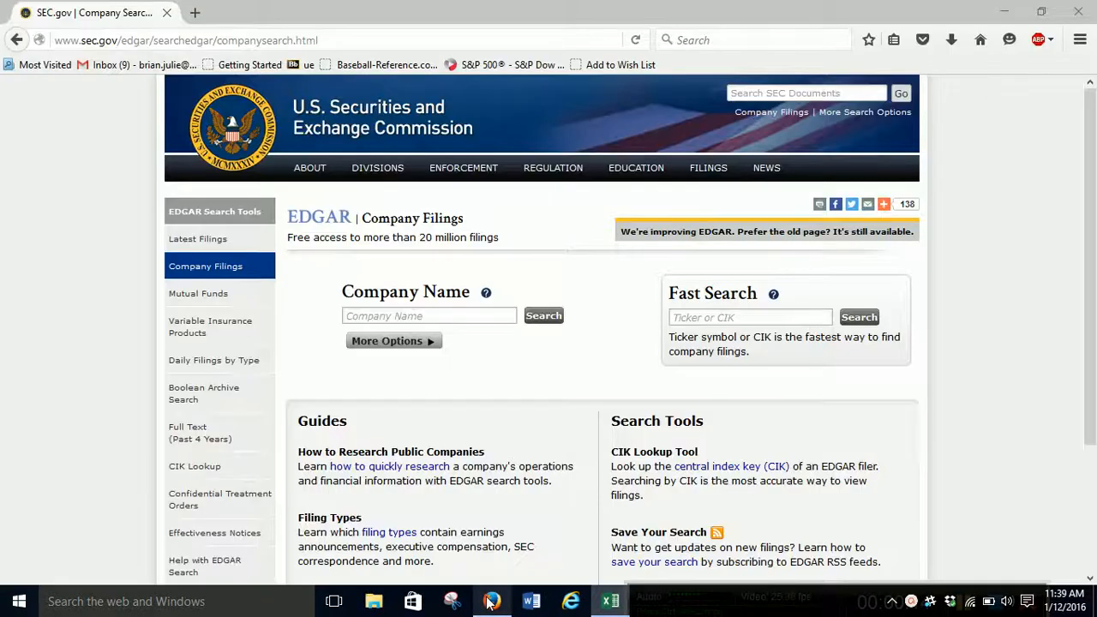
click(762, 313)
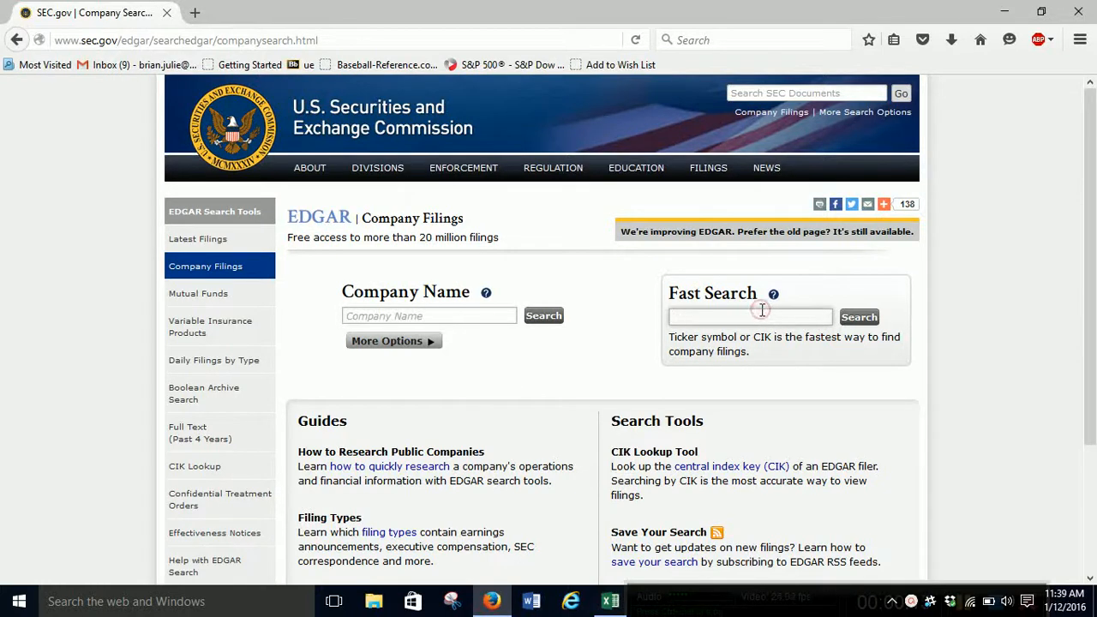
text(yum)
key(Return)
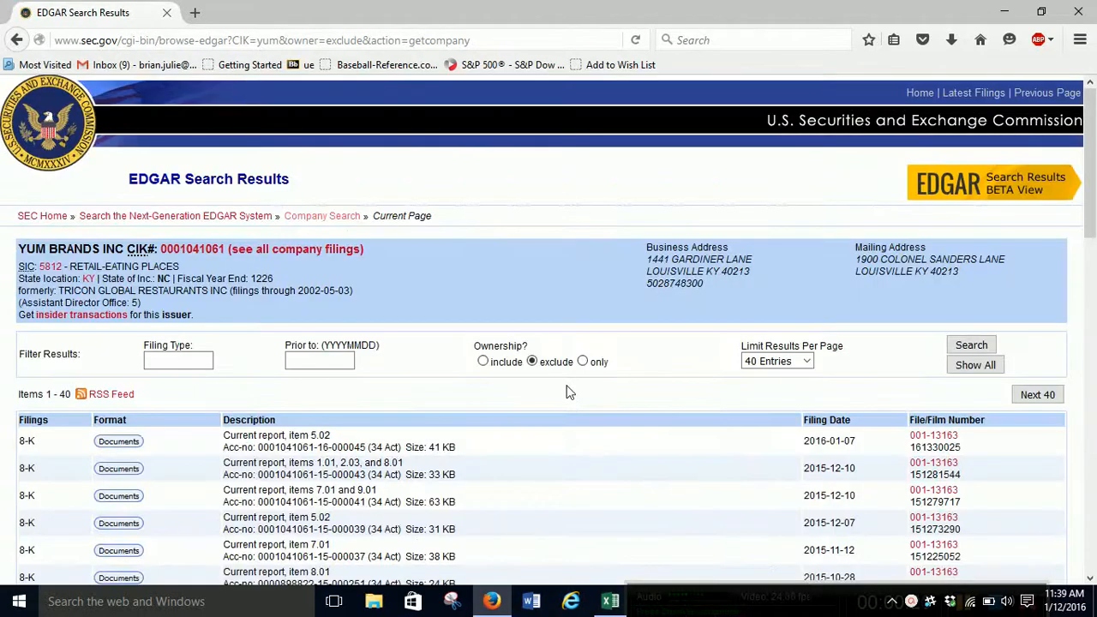
- Filter the Yum Brands filings list to filing type 10-q
click(207, 361)
text(10-)
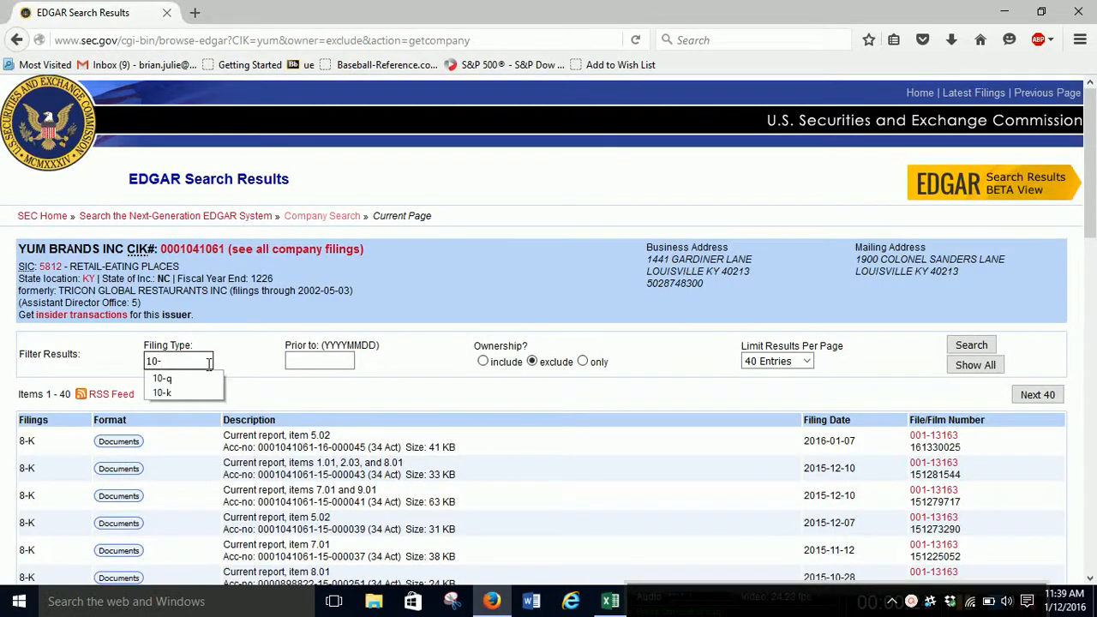
text(q)
key(Return)
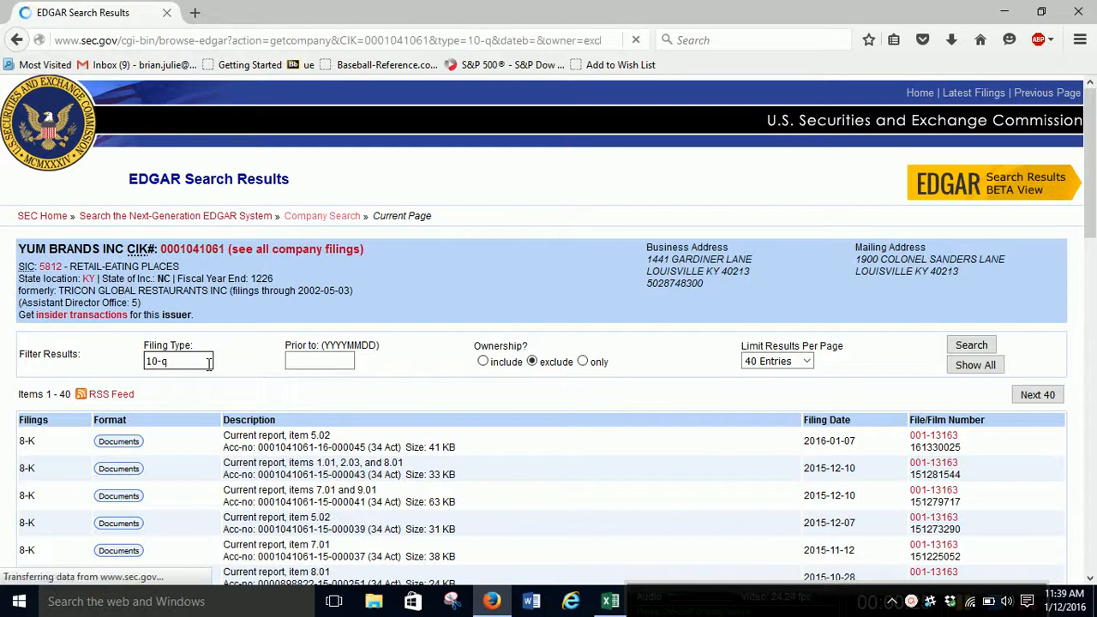
- Open the interactive data of the 10-Q filings dated 2014-04-28, 2014-07-22 and 2014-10-14 in separate new tabs
scroll(268, 419, down, 3)
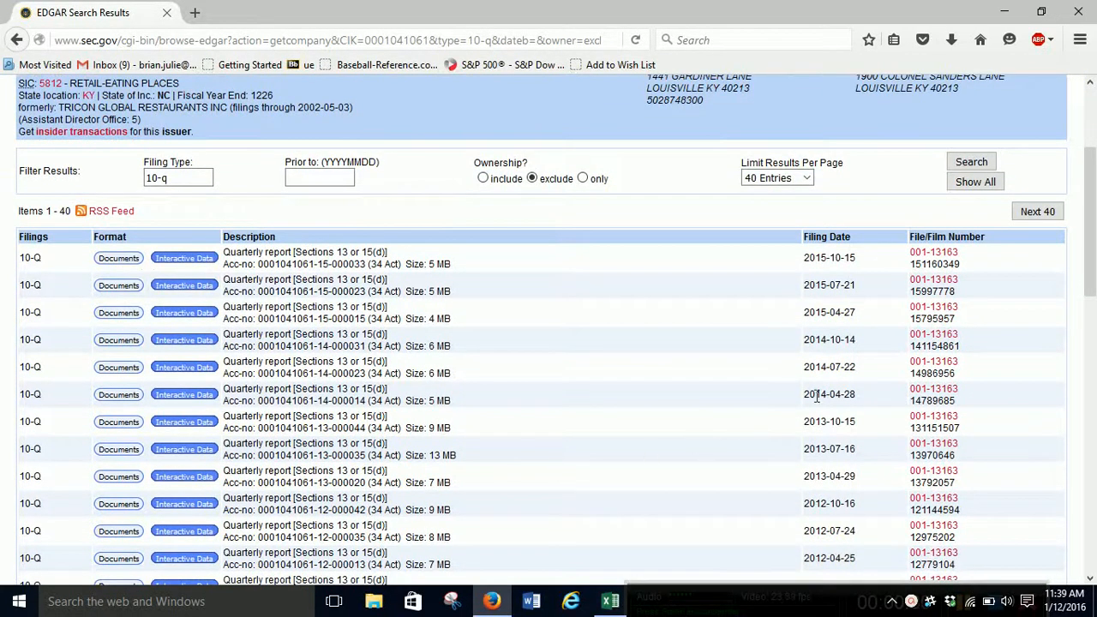
right_click(209, 396)
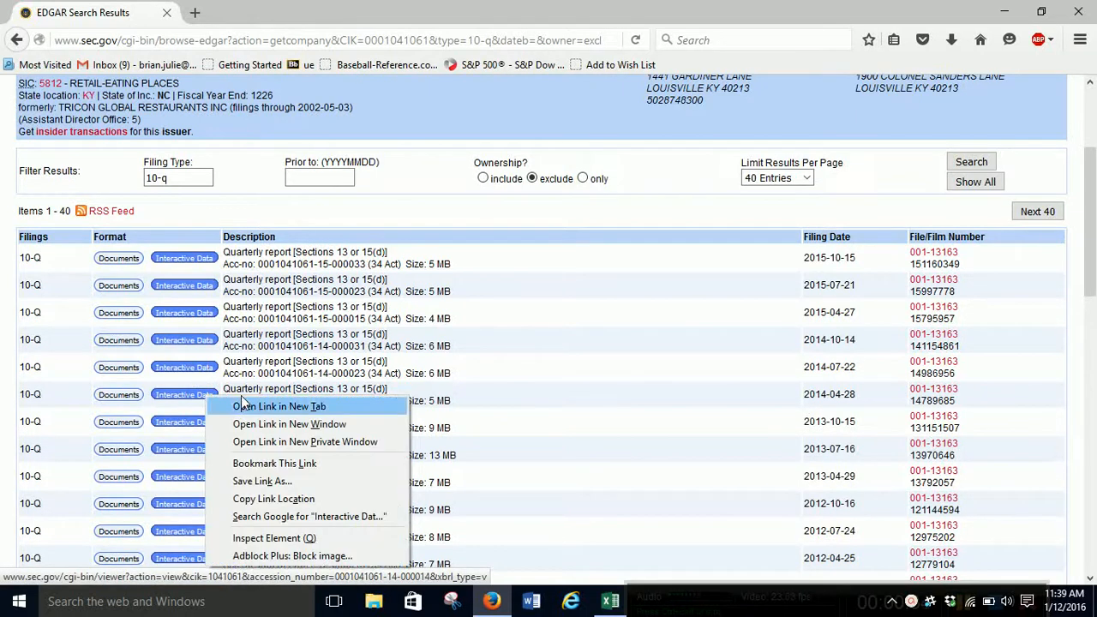
click(265, 406)
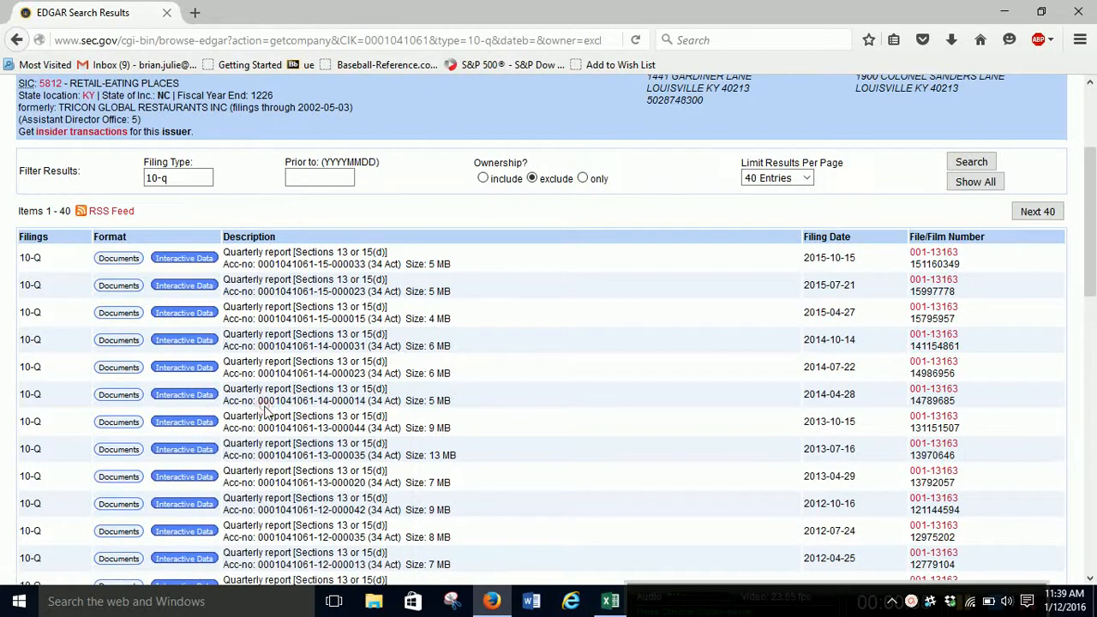
right_click(199, 366)
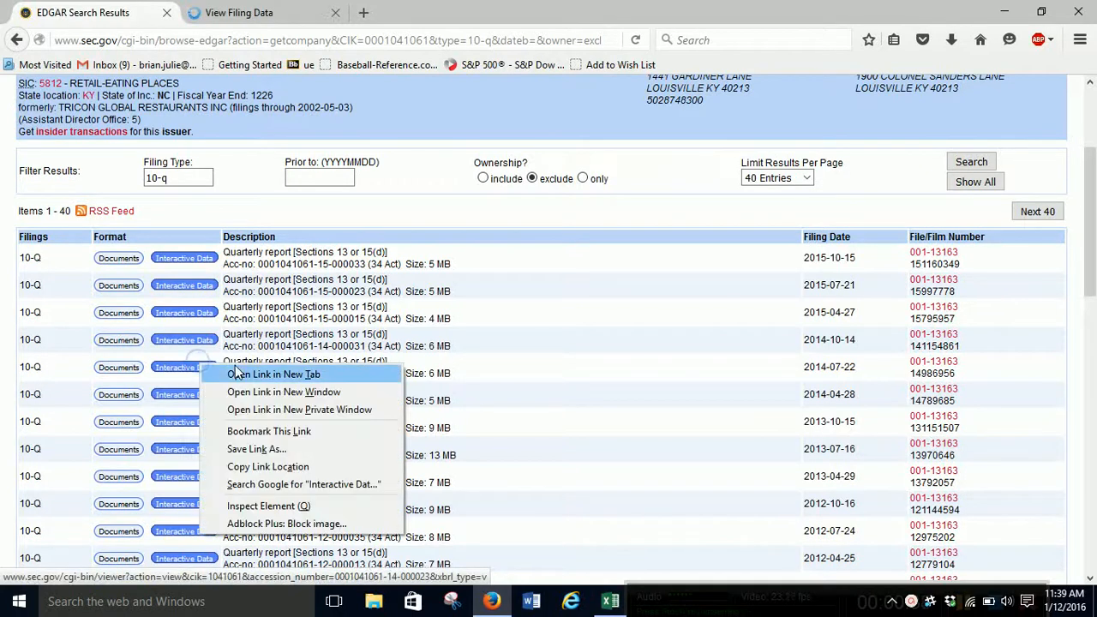
click(248, 375)
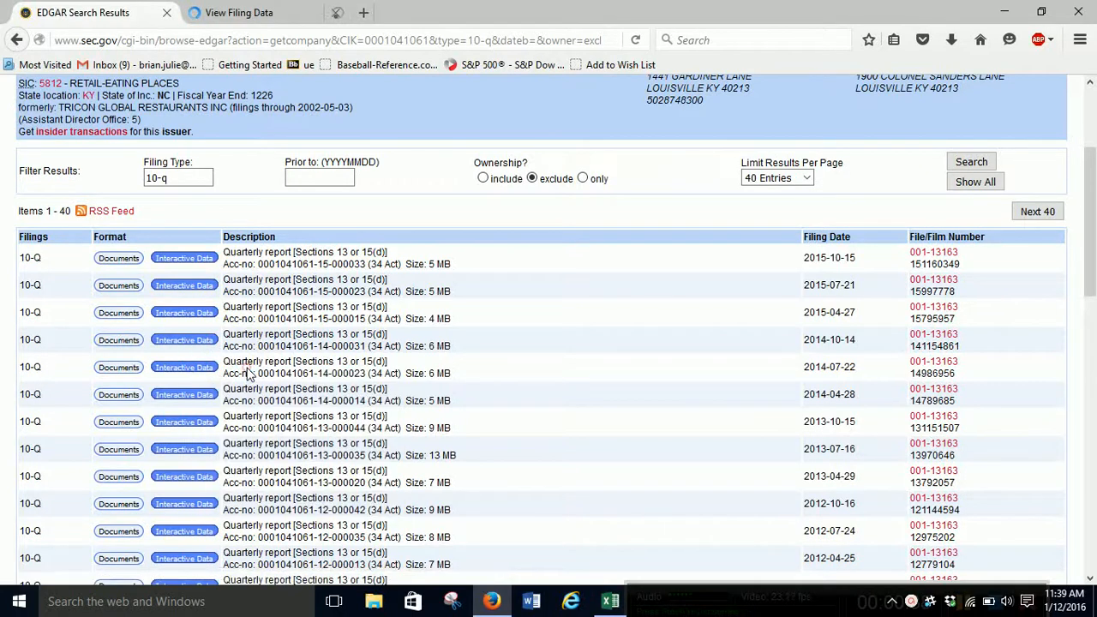
right_click(213, 341)
click(252, 350)
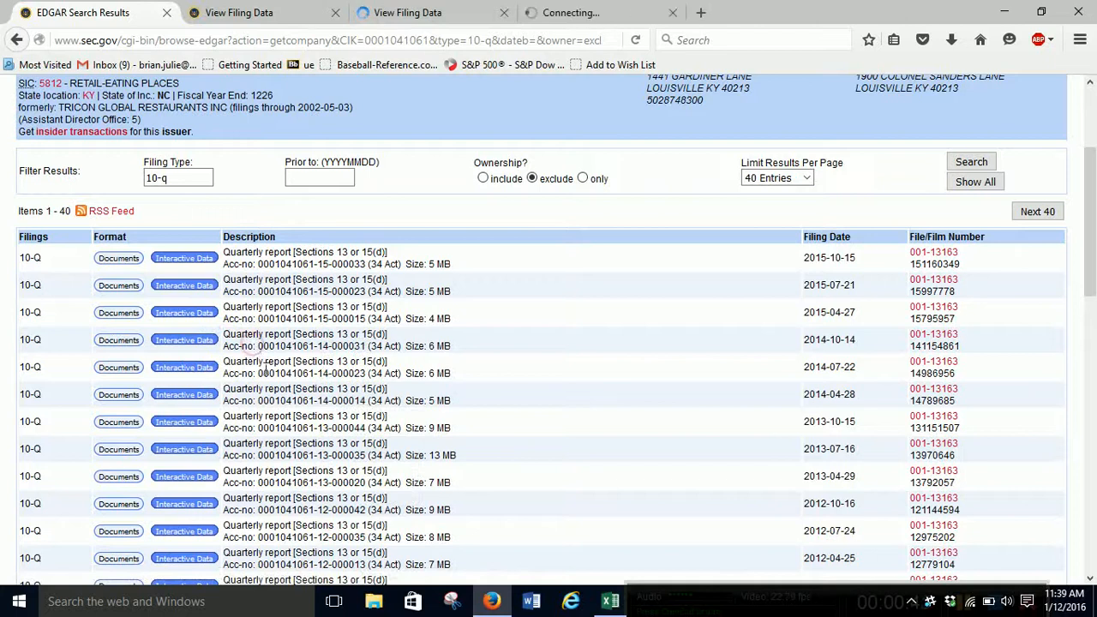
- Show the condensed consolidated statements of cash flows in the 10-Q filed 2014-04-28
key(ctrl+Tab)
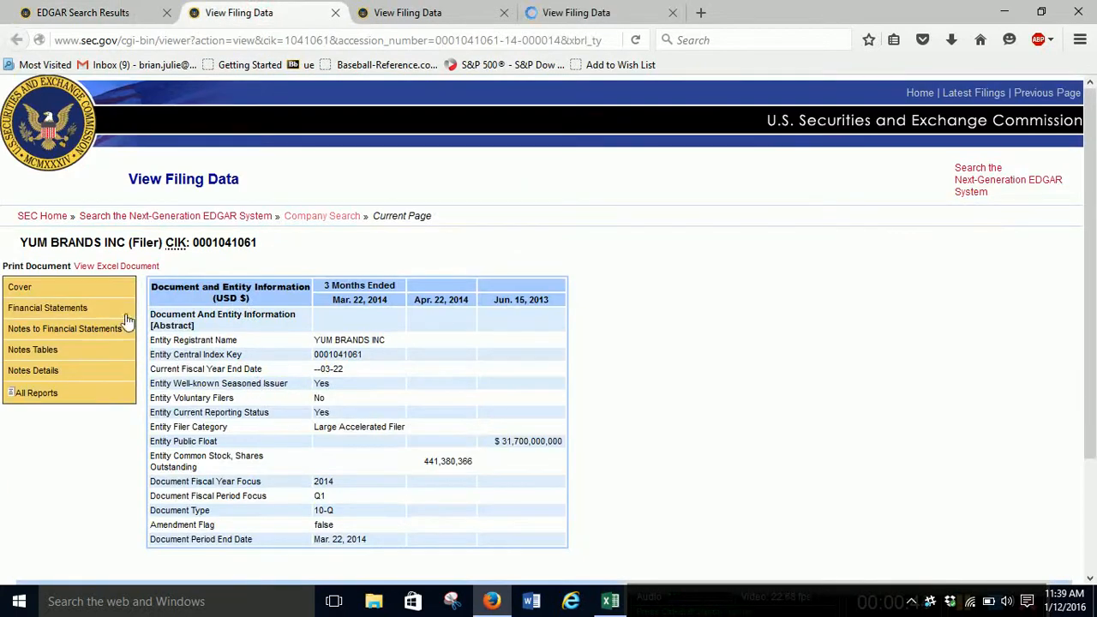
click(109, 329)
click(47, 307)
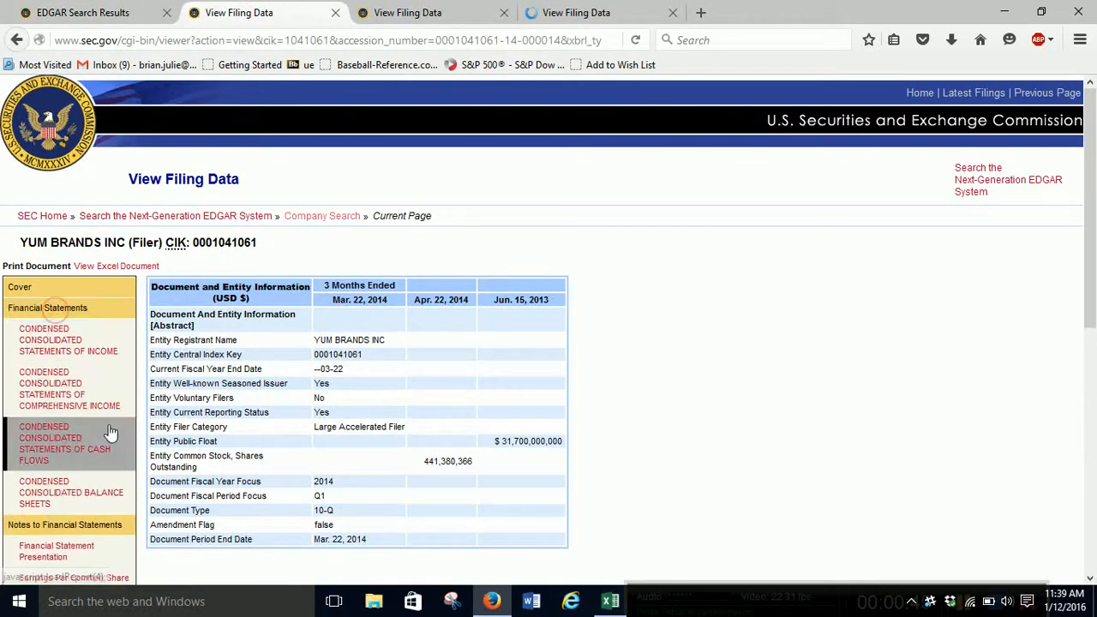
click(49, 454)
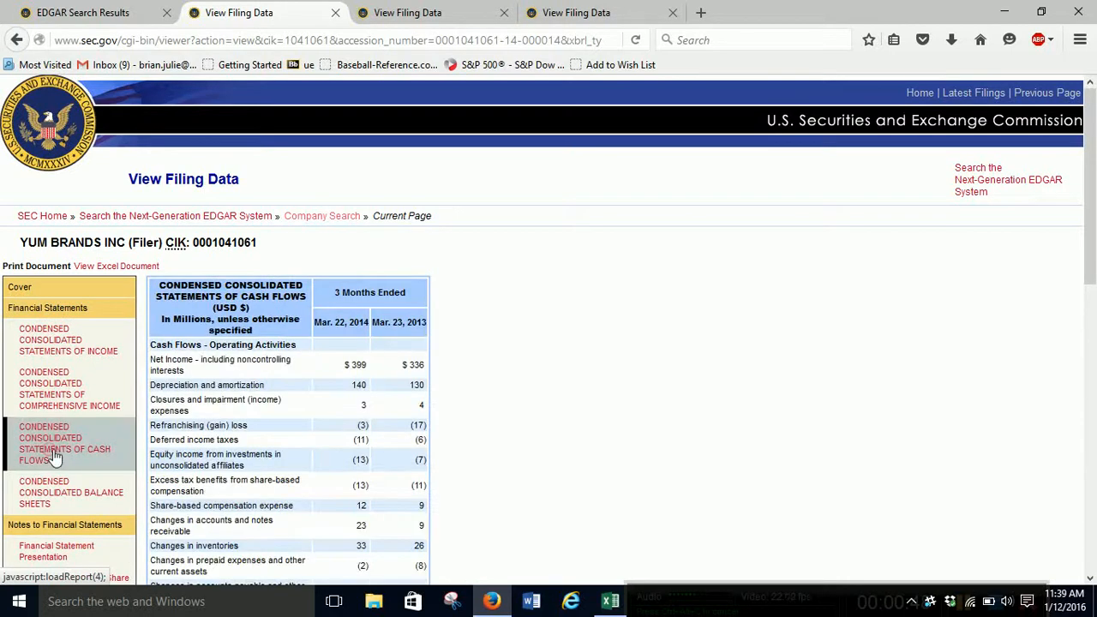
scroll(467, 399, down, 4)
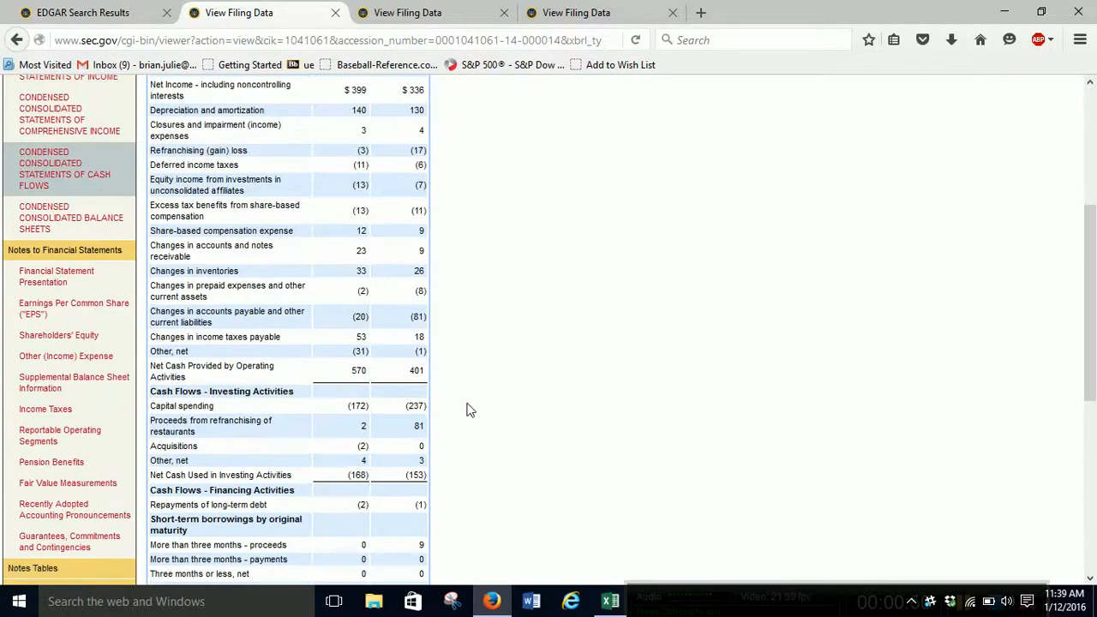
- Examine the first-quarter 2014 cash flow statement, including the definition and amount of capital spending under investing activities
scroll(468, 403, up, 2)
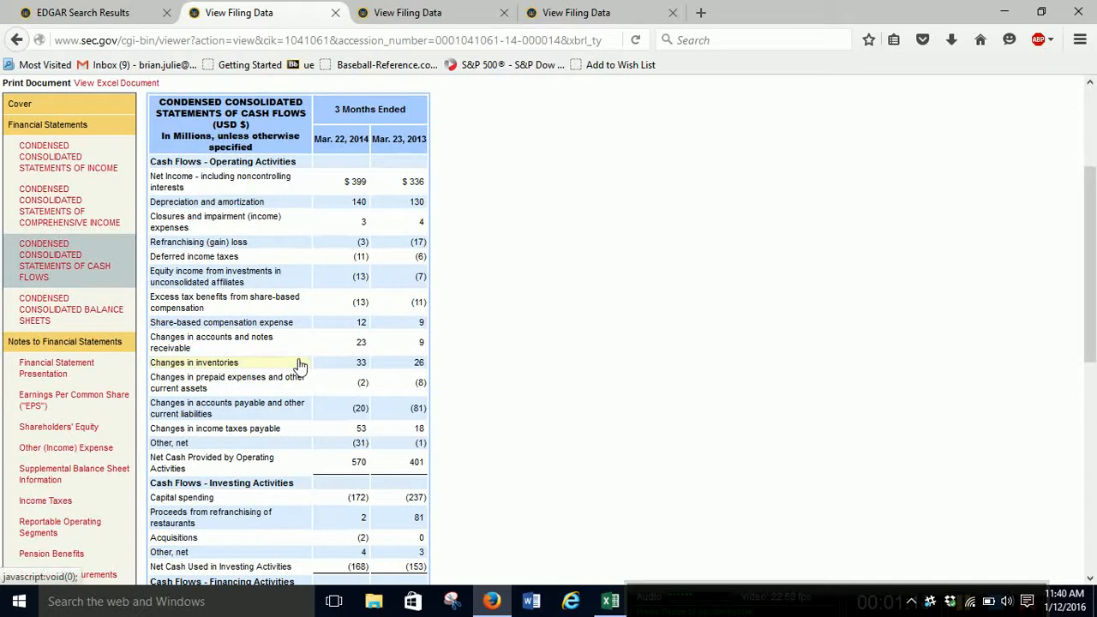
scroll(341, 399, down, 3)
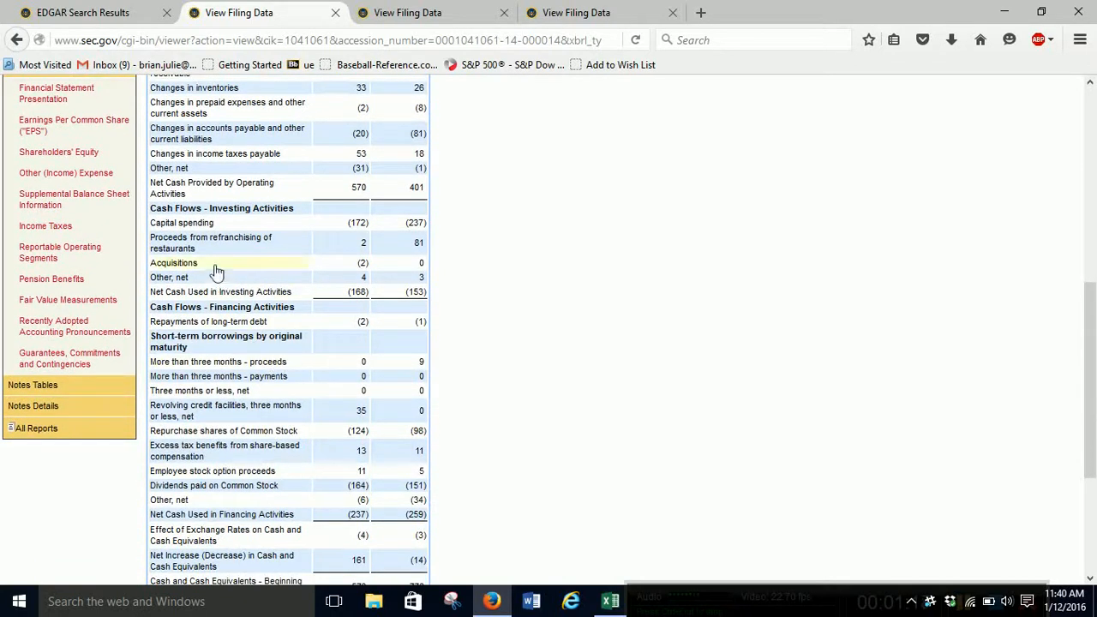
click(168, 223)
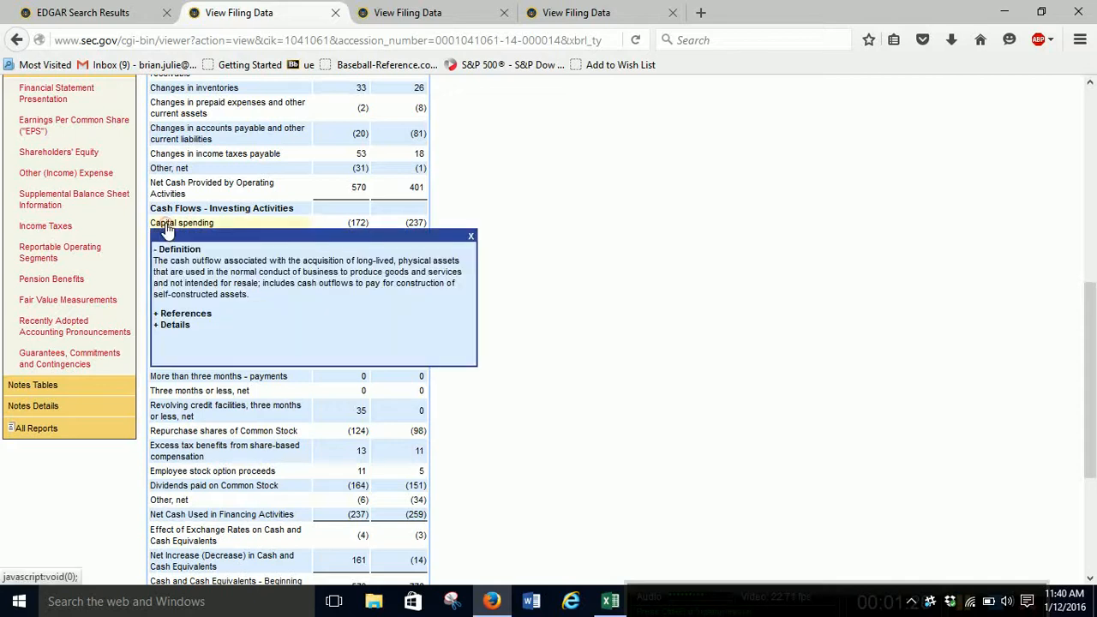
click(470, 236)
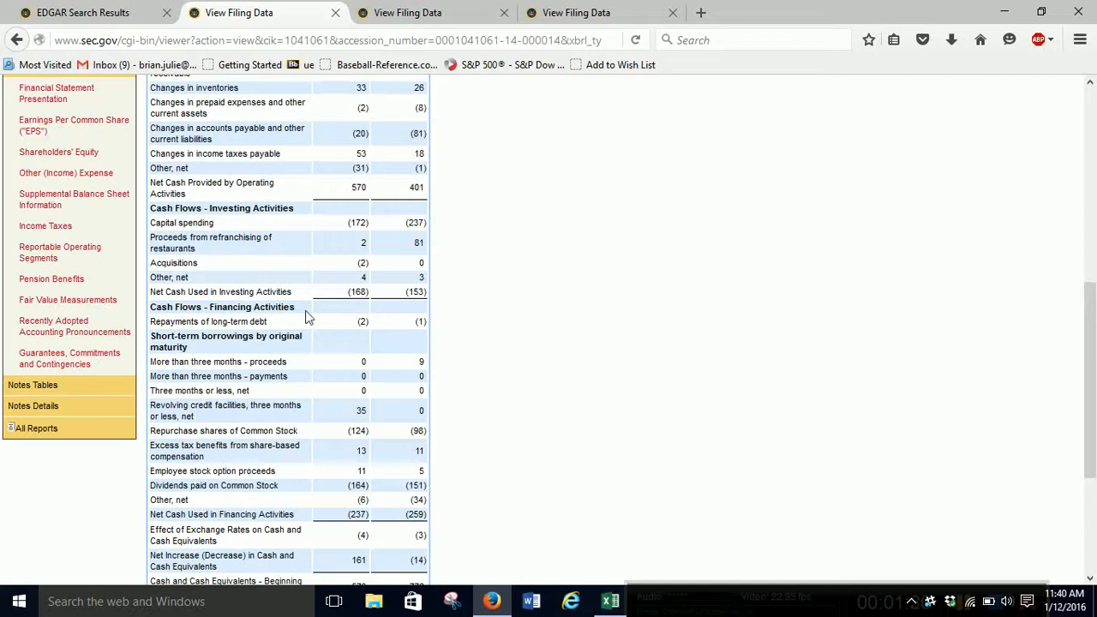
scroll(590, 410, up, 5)
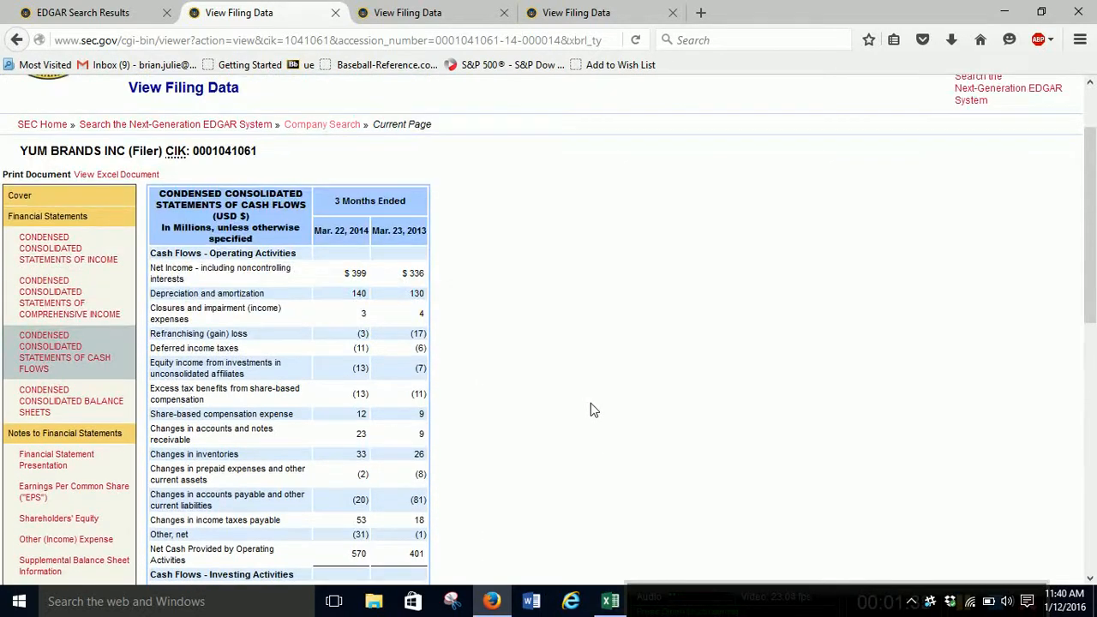
scroll(590, 410, down, 5)
scroll(590, 411, up, 1)
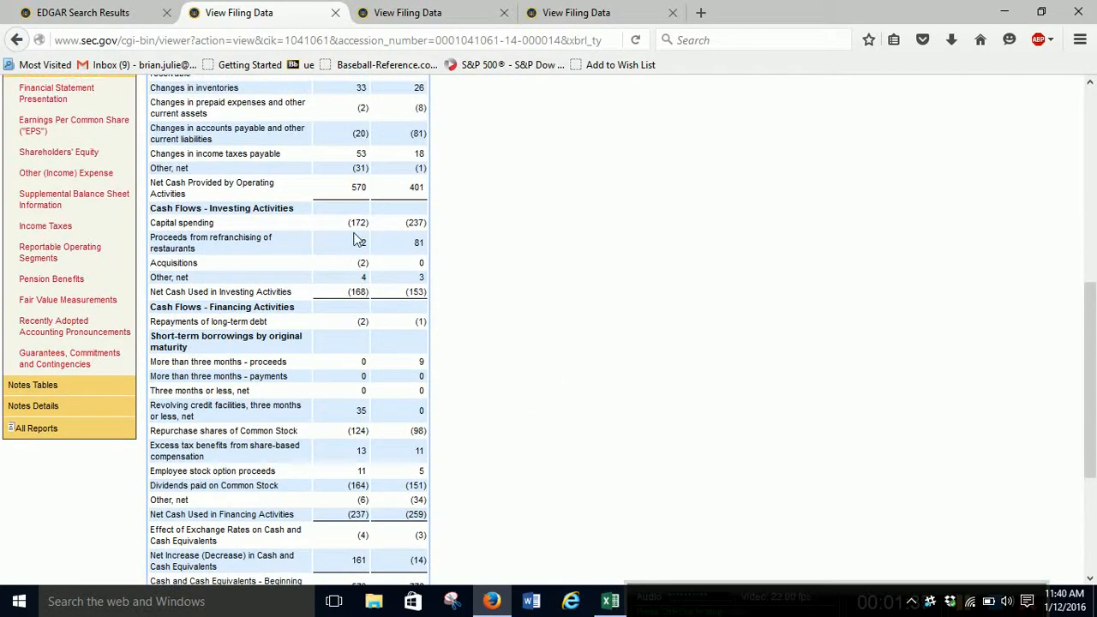
scroll(574, 294, up, 4)
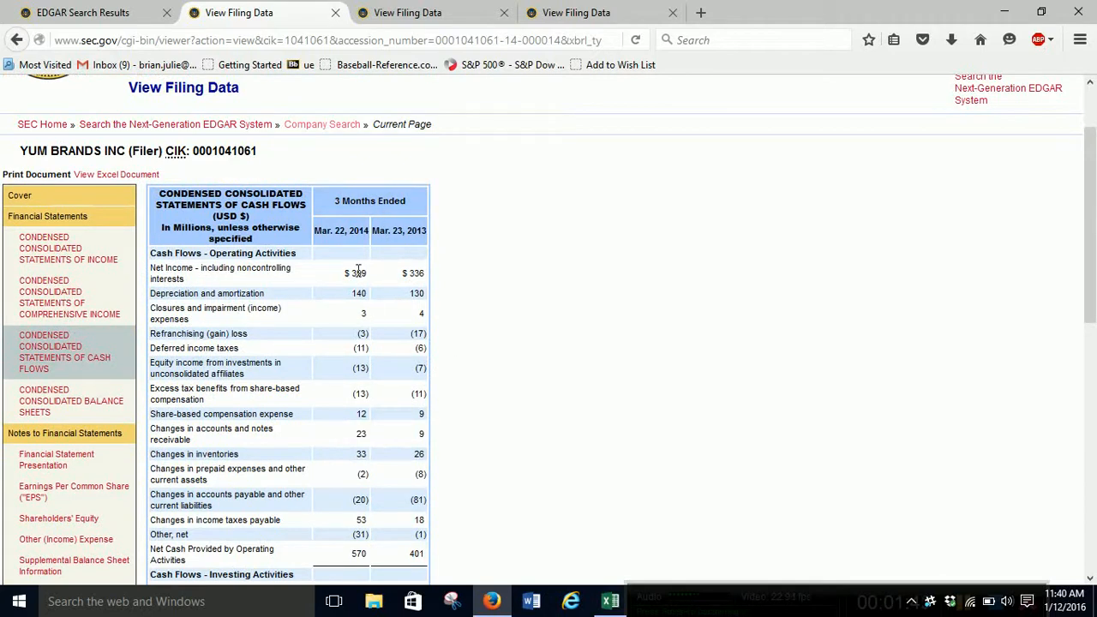
scroll(431, 309, down, 4)
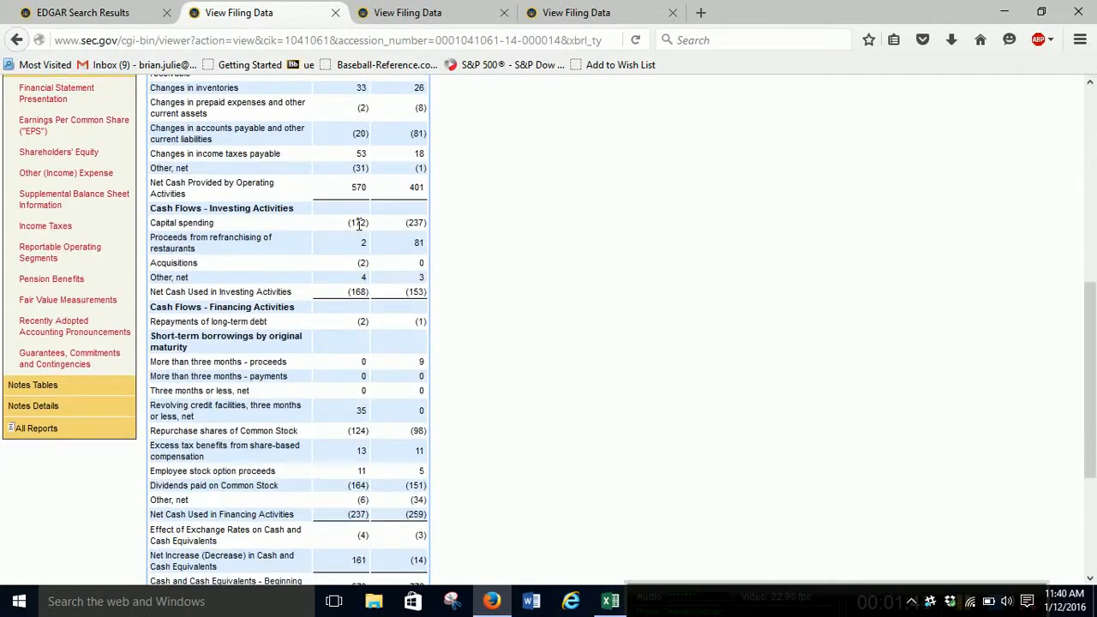
- Switch to the Excel cash budget and enter =172/3 for Capital Outlays in cell E25
click(614, 603)
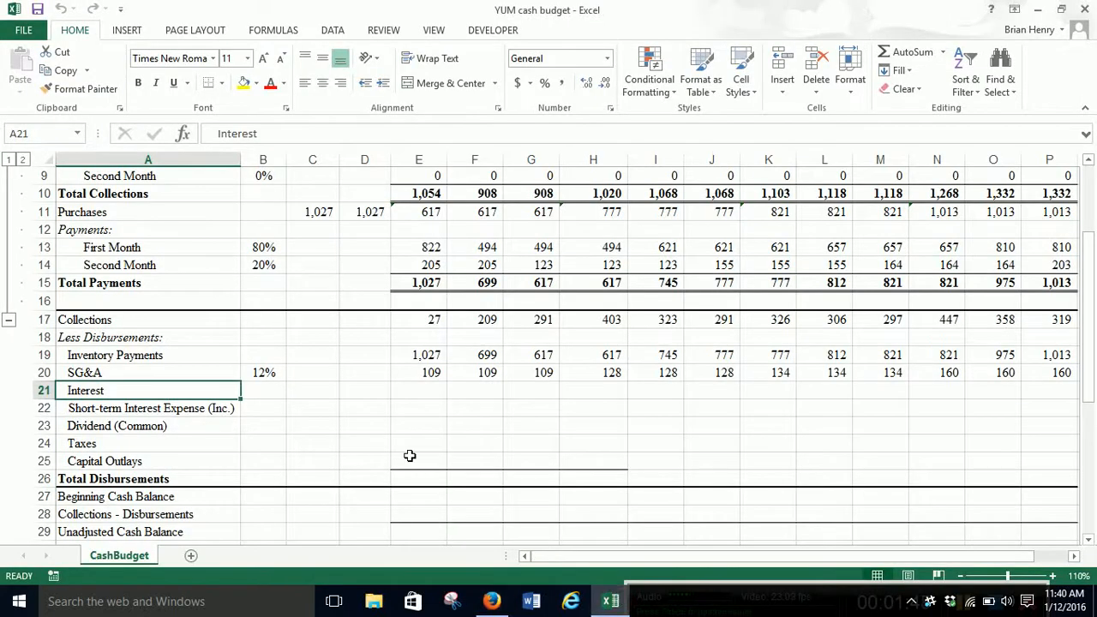
click(409, 459)
text(=)
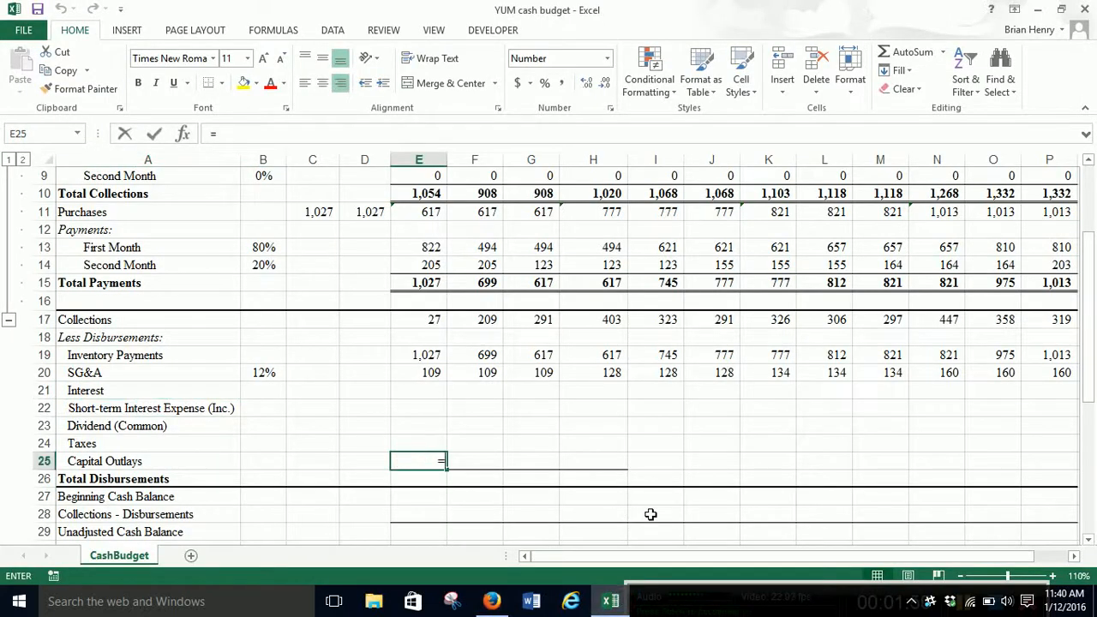
text(172/)
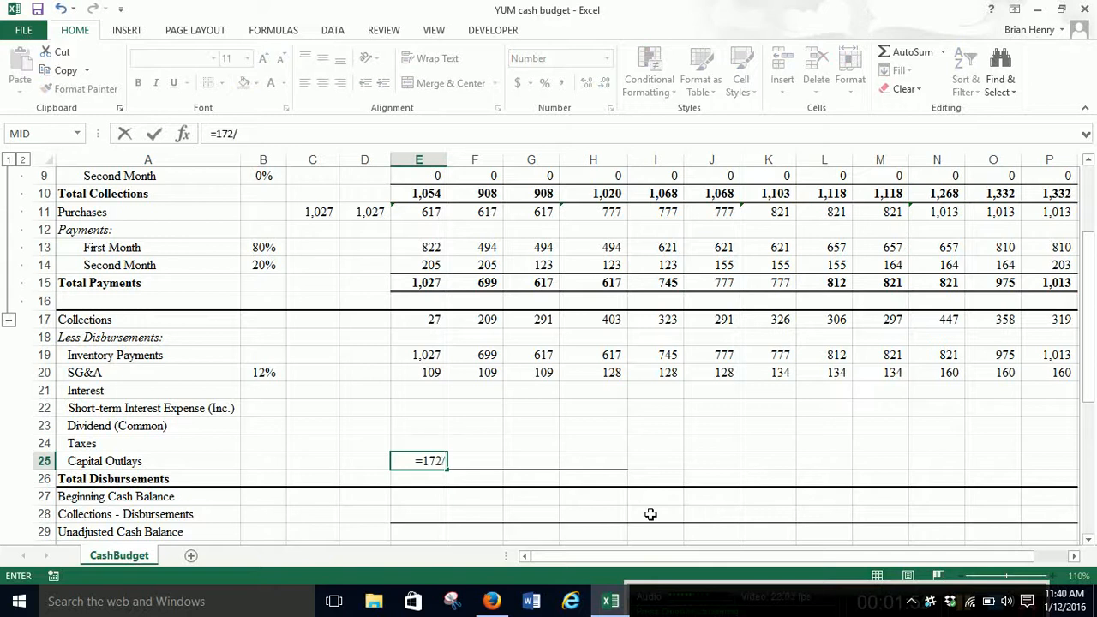
text(3)
key(Return)
- Carry the capital outlay forward by setting F25 to =E25 and G25 to =F25
key(Right)
key(Up)
text(=)
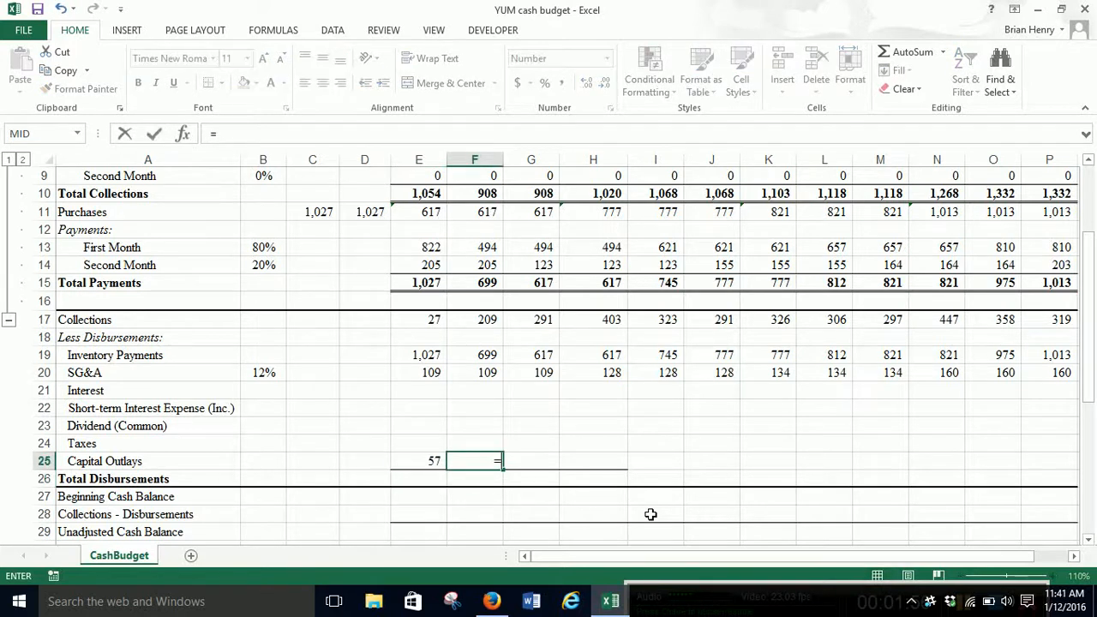
key(Left)
key(Tab)
text(=)
key(Left)
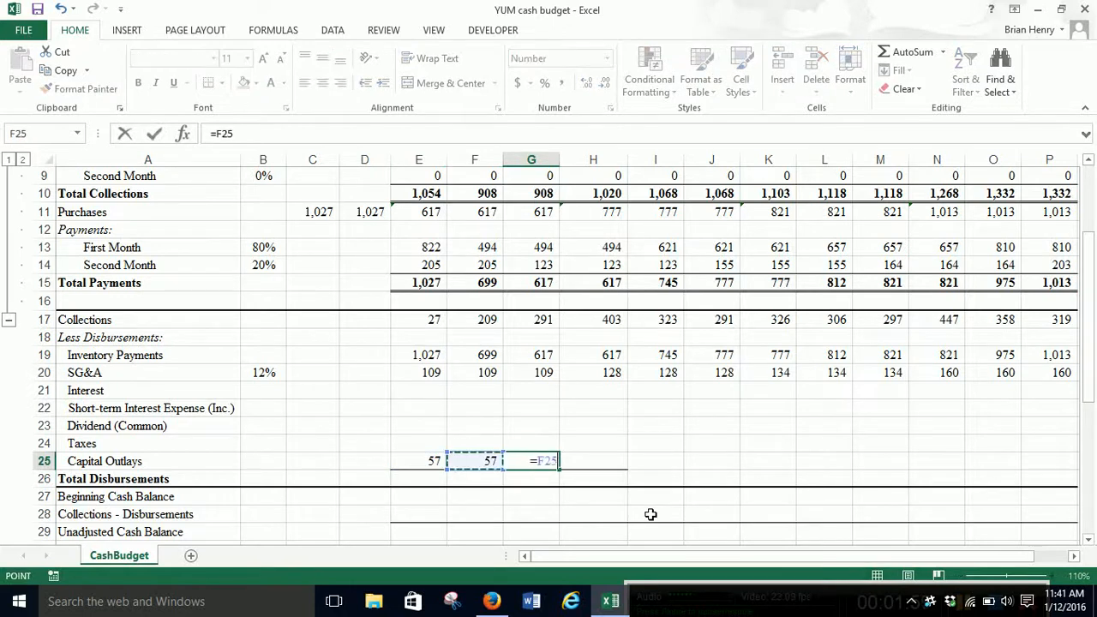
key(Tab)
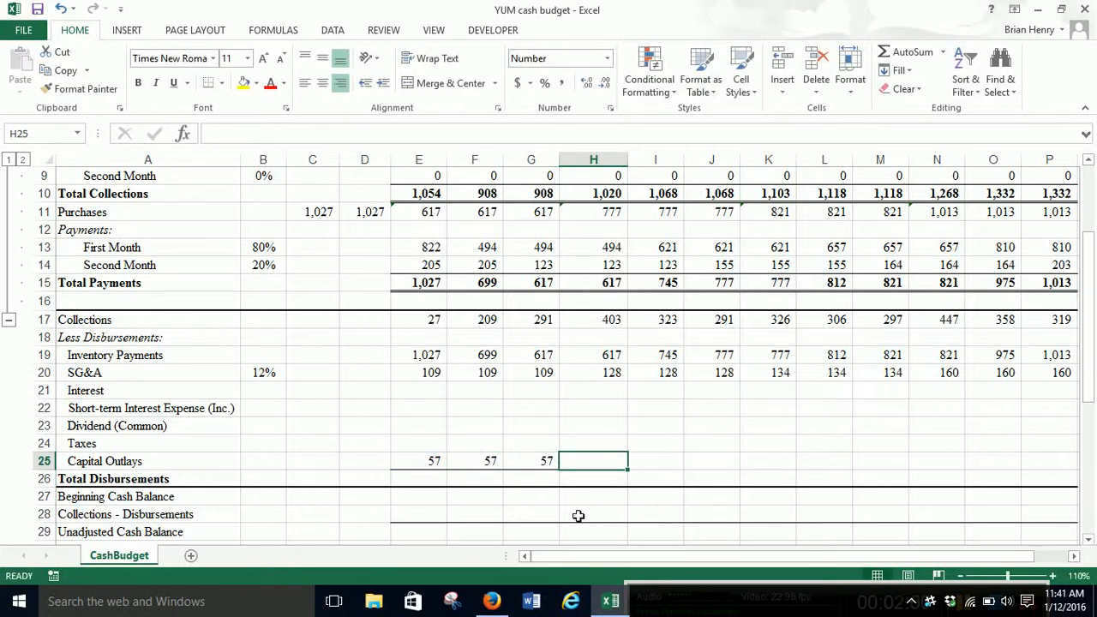
- Return to Firefox and examine the dividends paid on common stock in the first-quarter 2014 cash flow statement
click(491, 601)
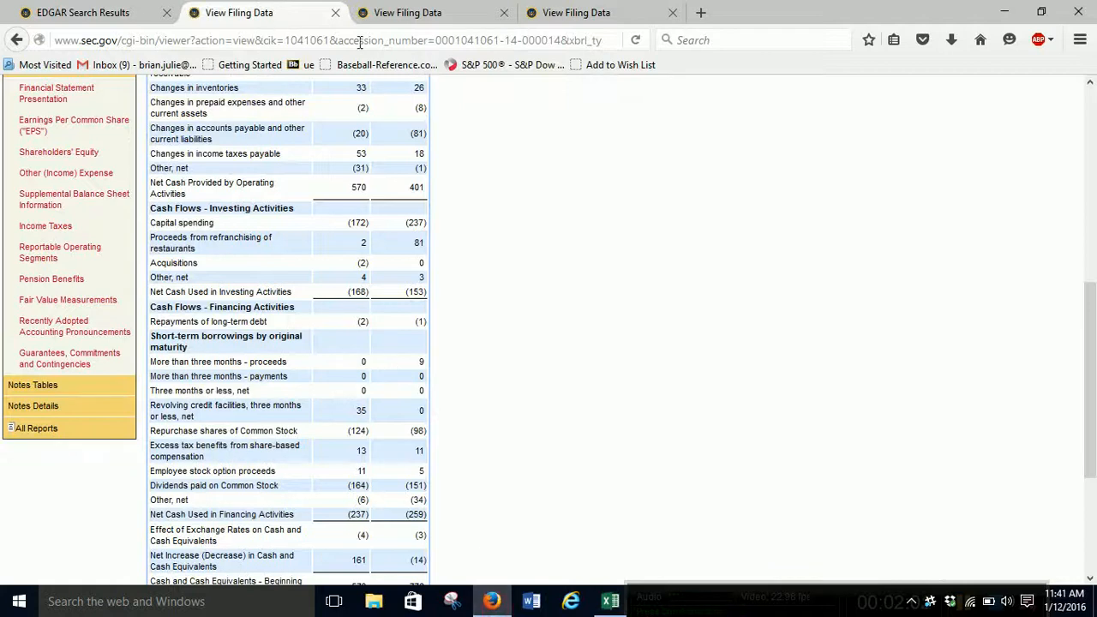
click(381, 13)
click(289, 16)
scroll(354, 480, down, 3)
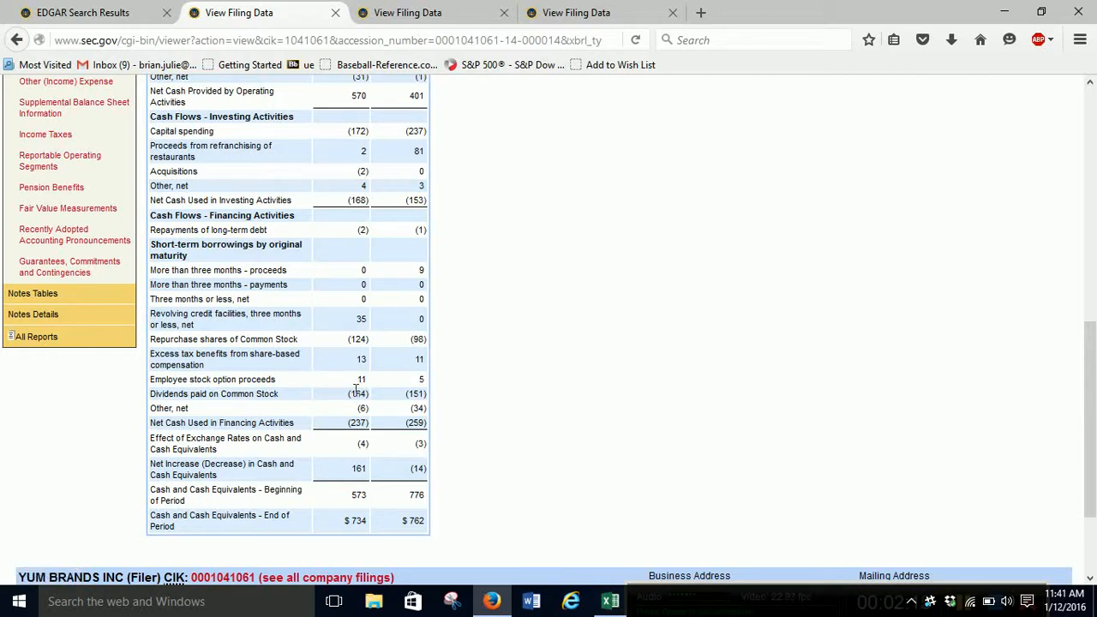
- Open finance.yahoo.com in a new browser tab
click(703, 13)
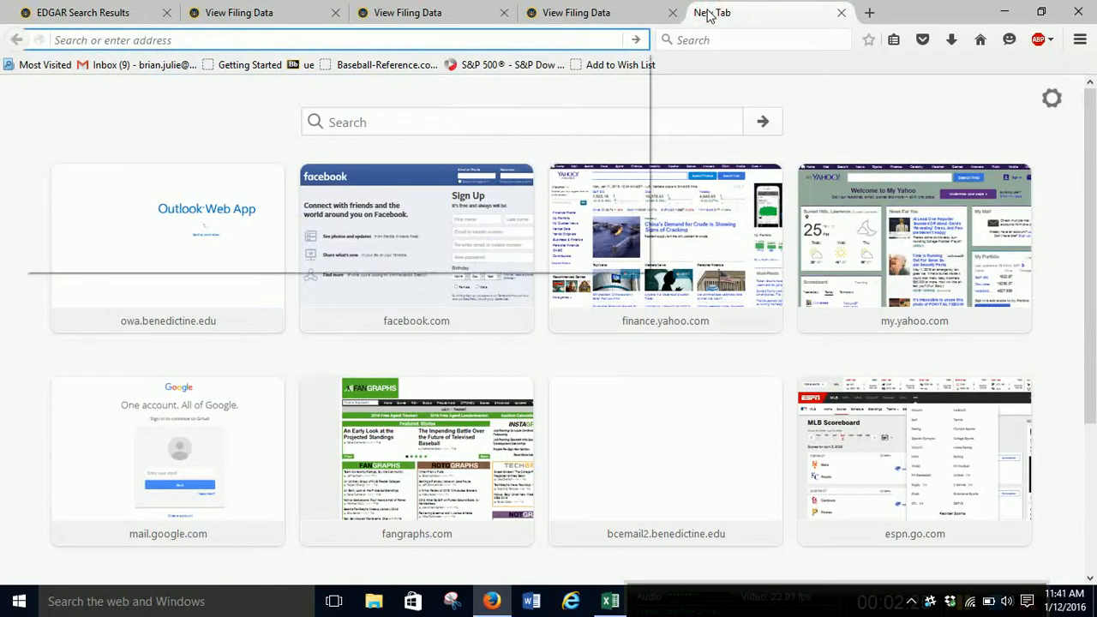
text(fin)
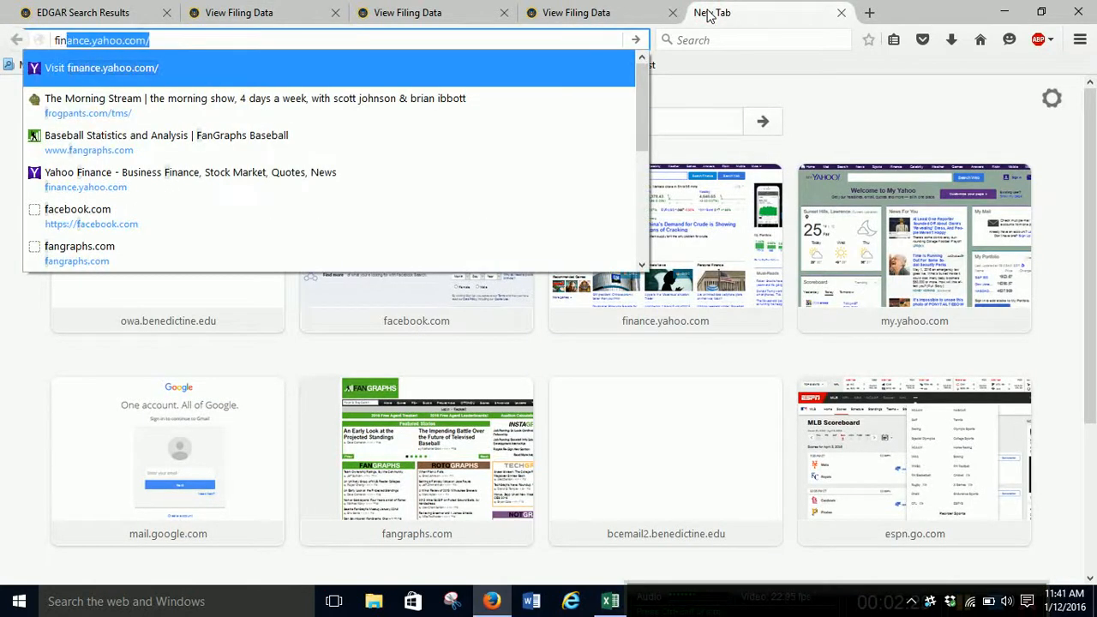
key(Return)
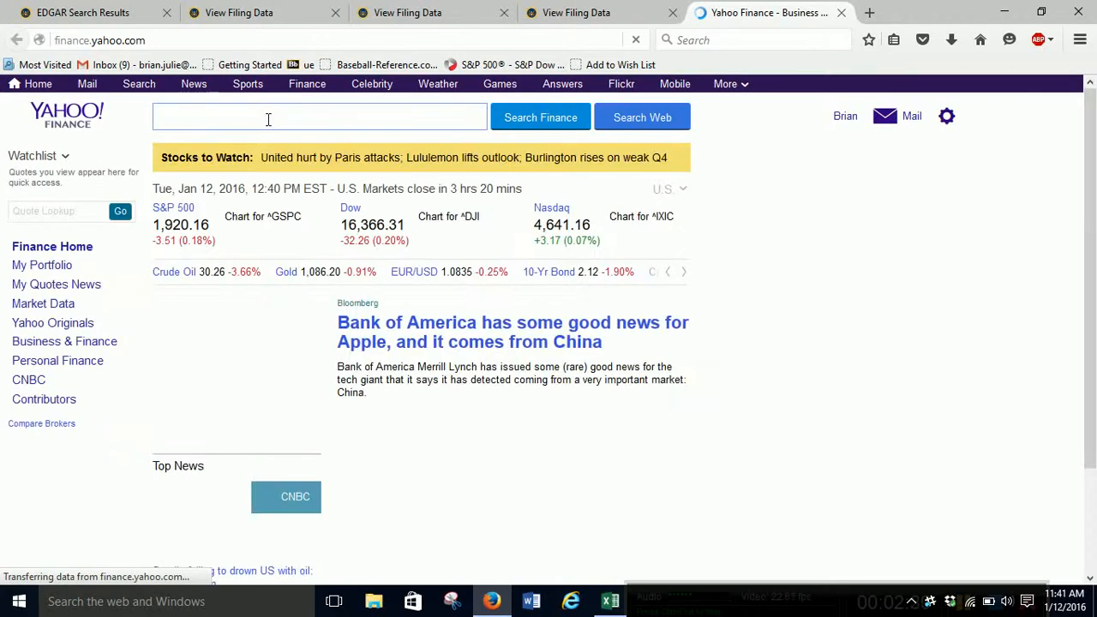
- Look up YUM on Yahoo Finance and list its historical prices as dividends only to examine the dividend dates
text(yum)
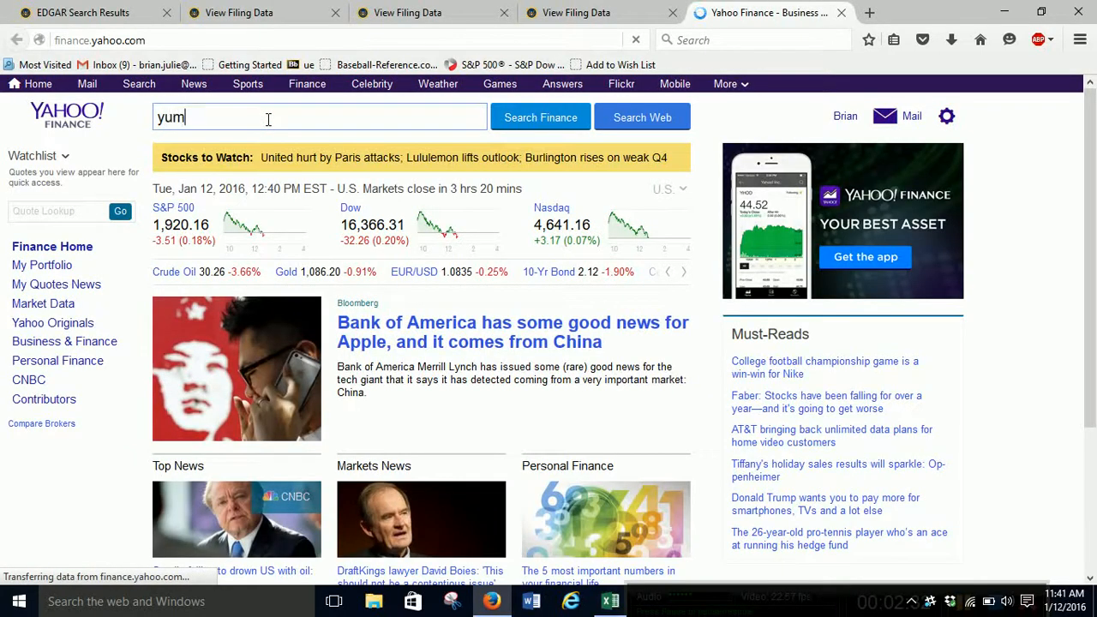
key(Return)
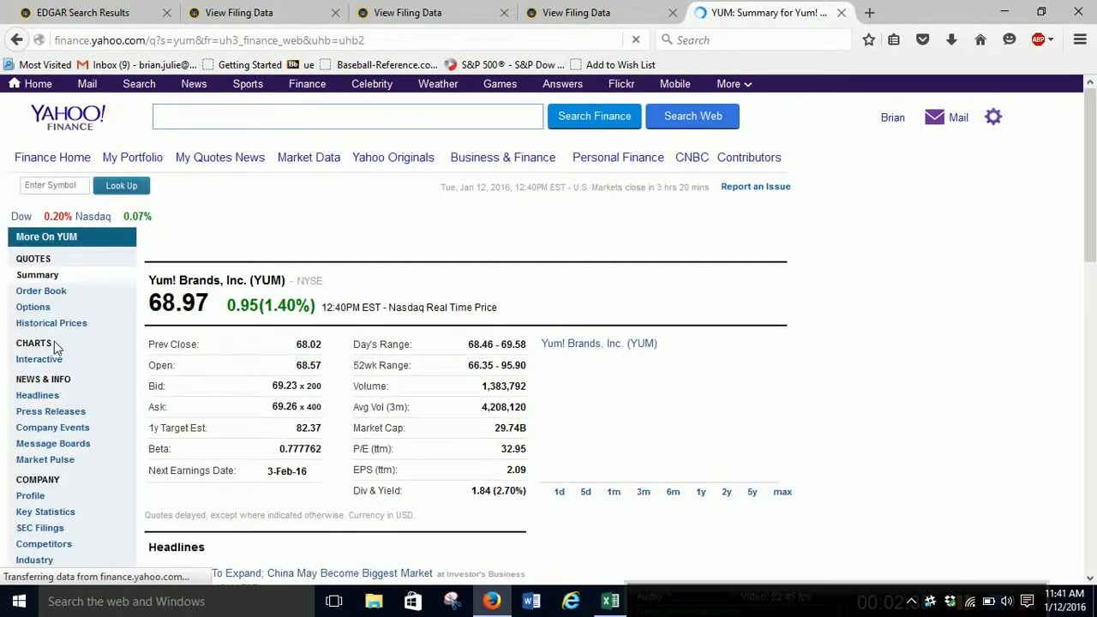
click(51, 324)
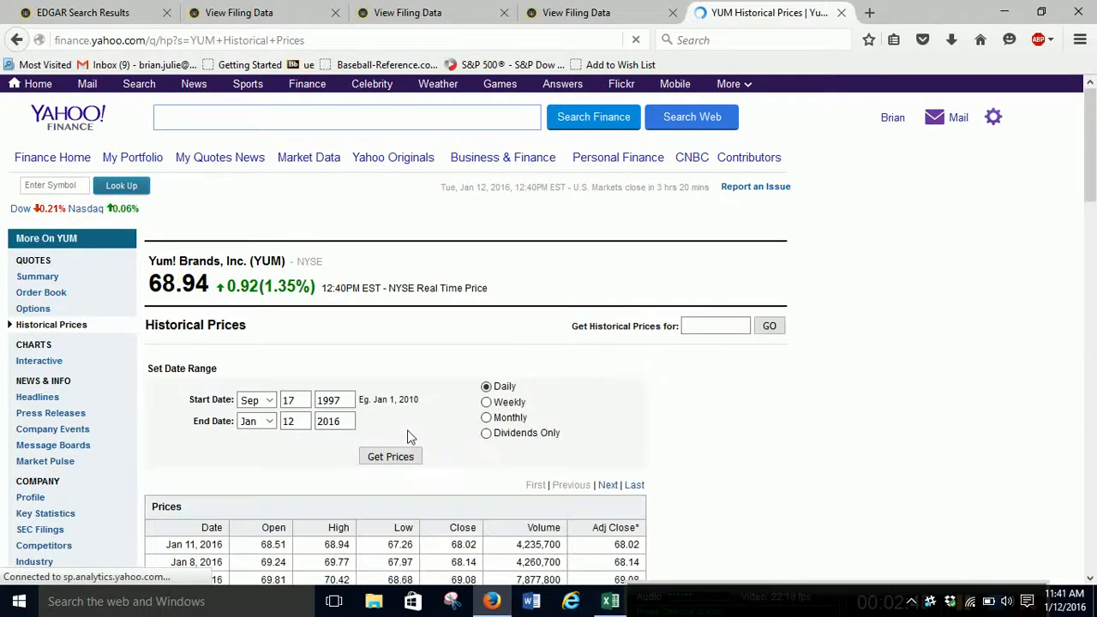
click(486, 434)
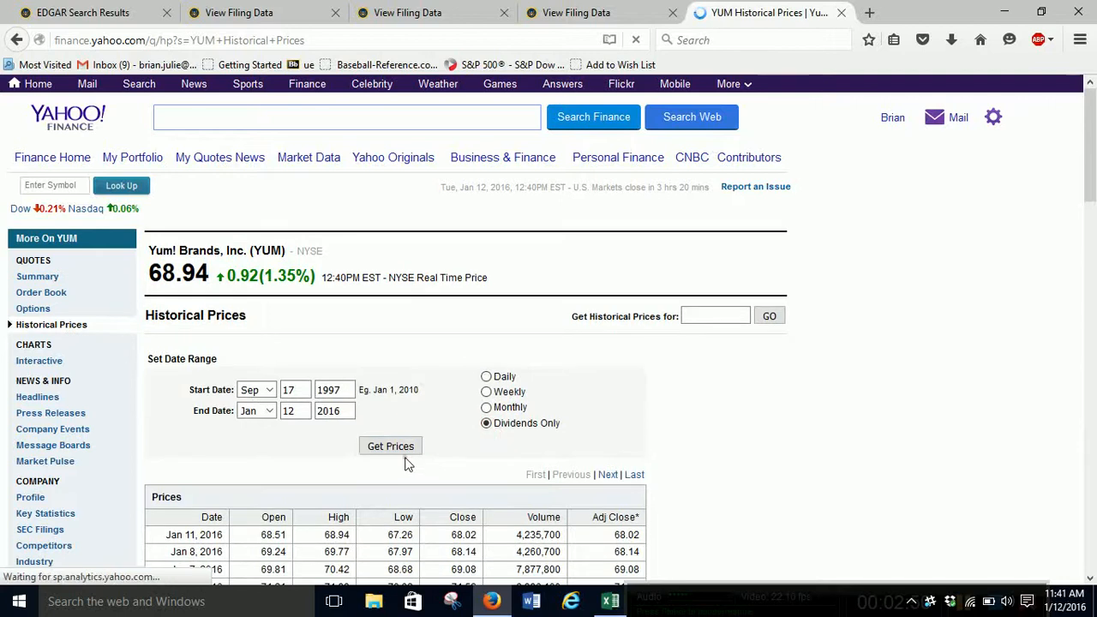
click(405, 451)
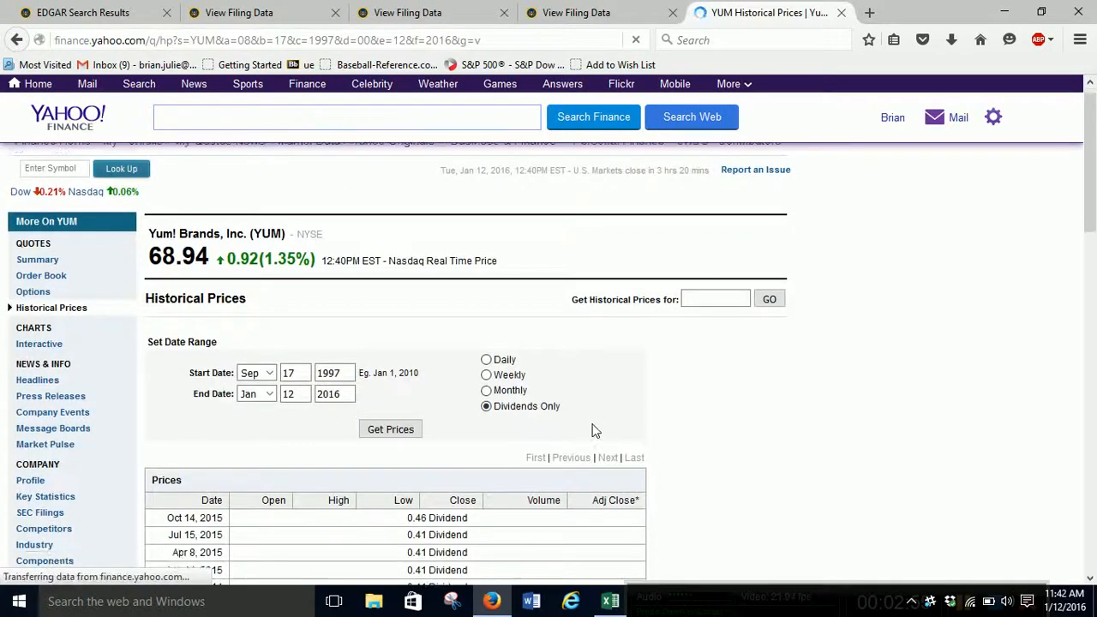
scroll(596, 430, down, 3)
scroll(595, 430, down, 4)
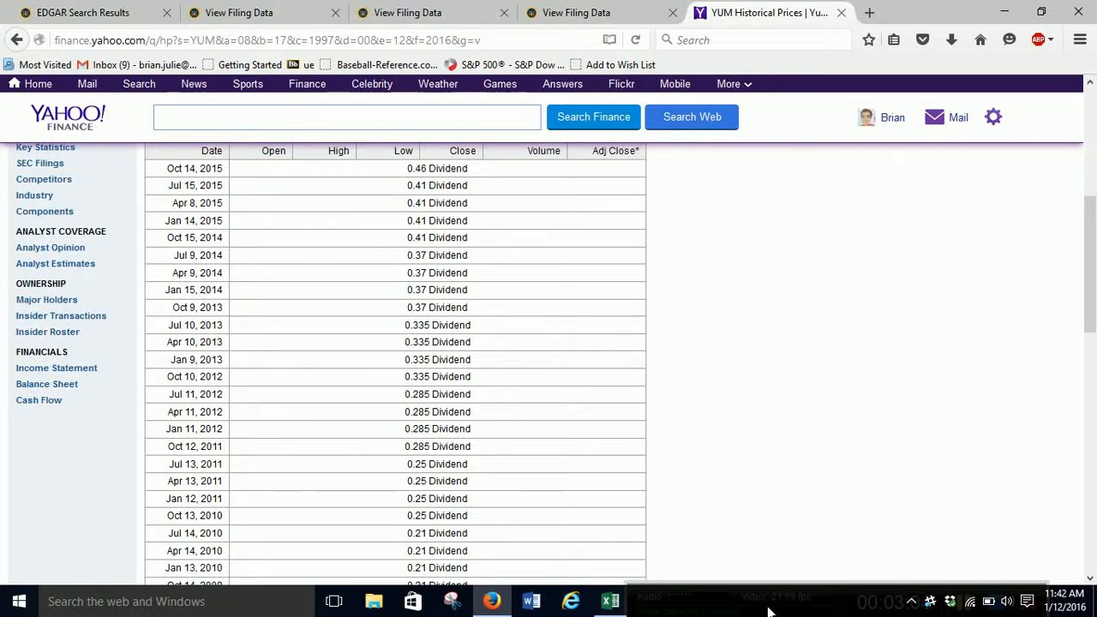
- Check the dividends paid in the SEC cash flow statement and enter 164 for Dividend (Common) in cell E23 of the Excel cash budget
click(610, 601)
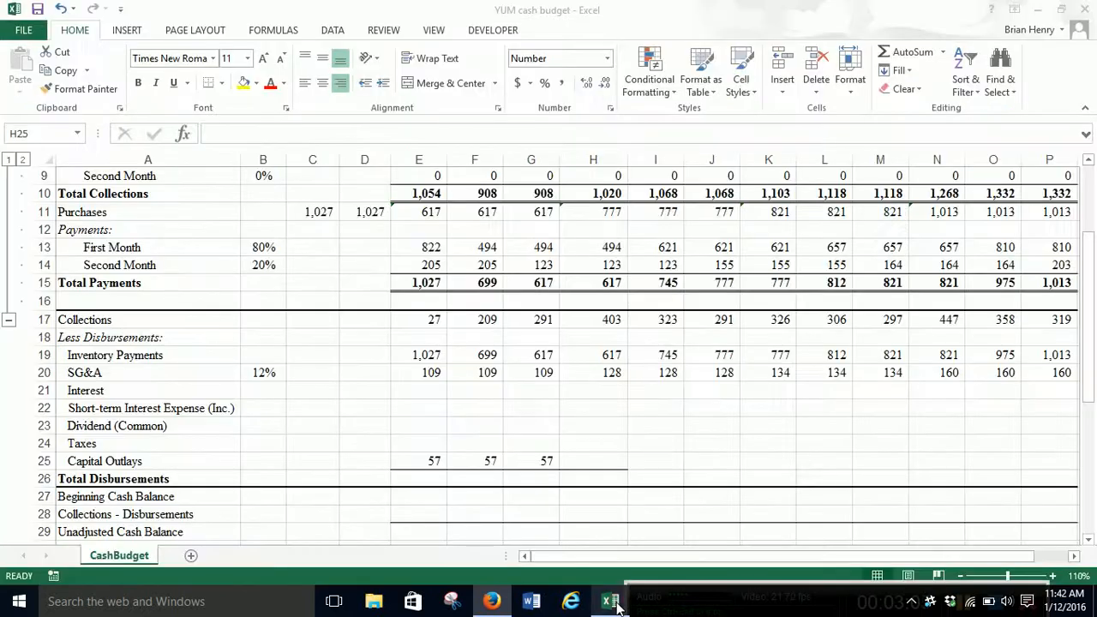
click(431, 429)
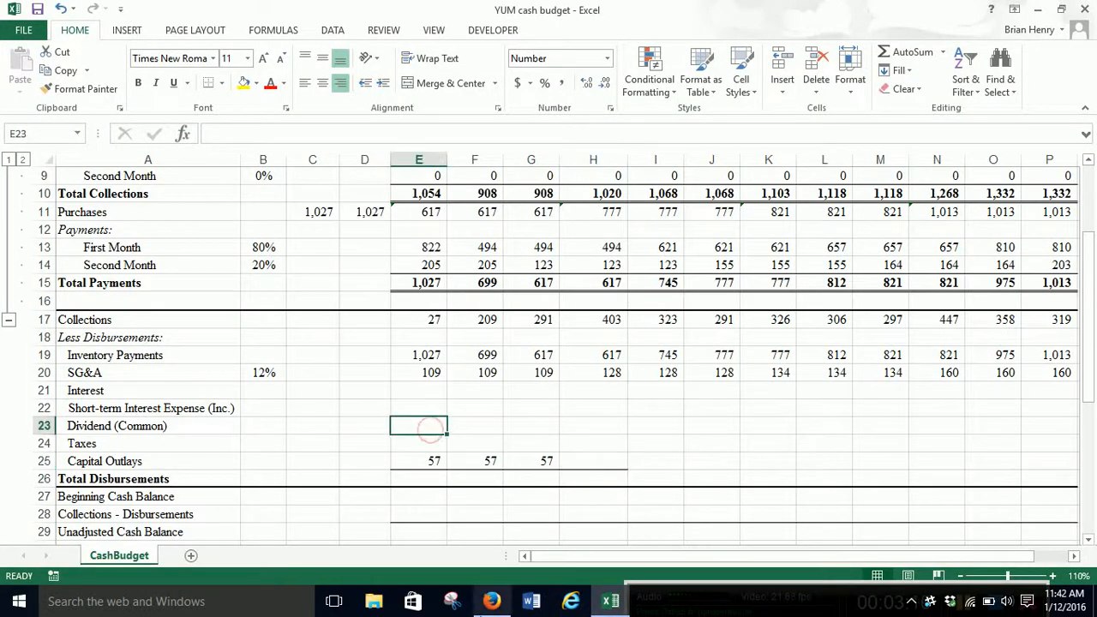
click(491, 601)
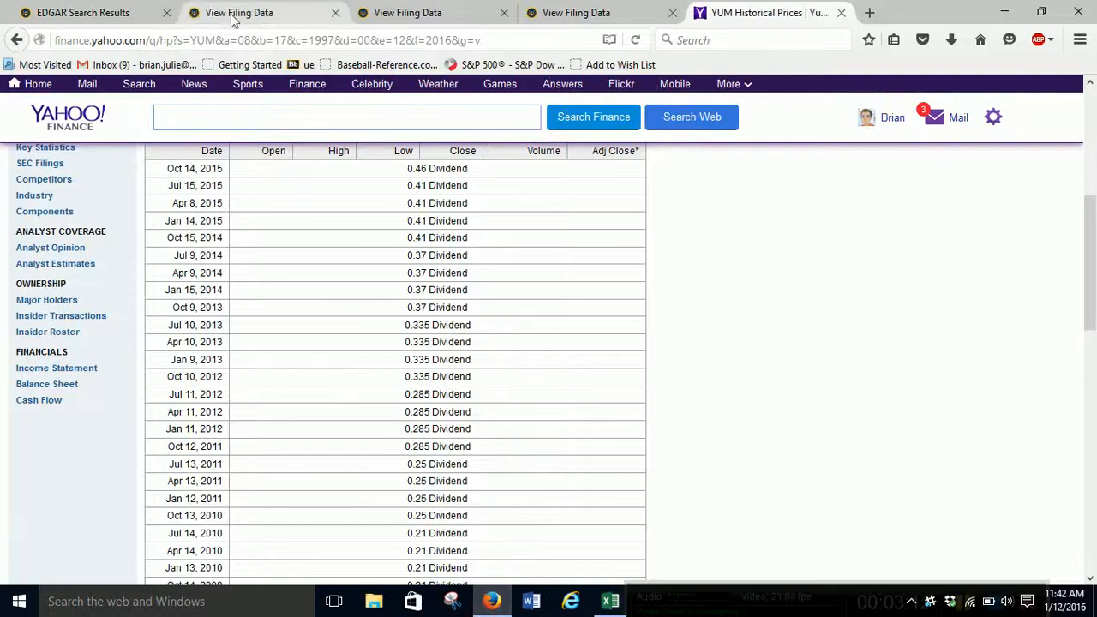
click(233, 14)
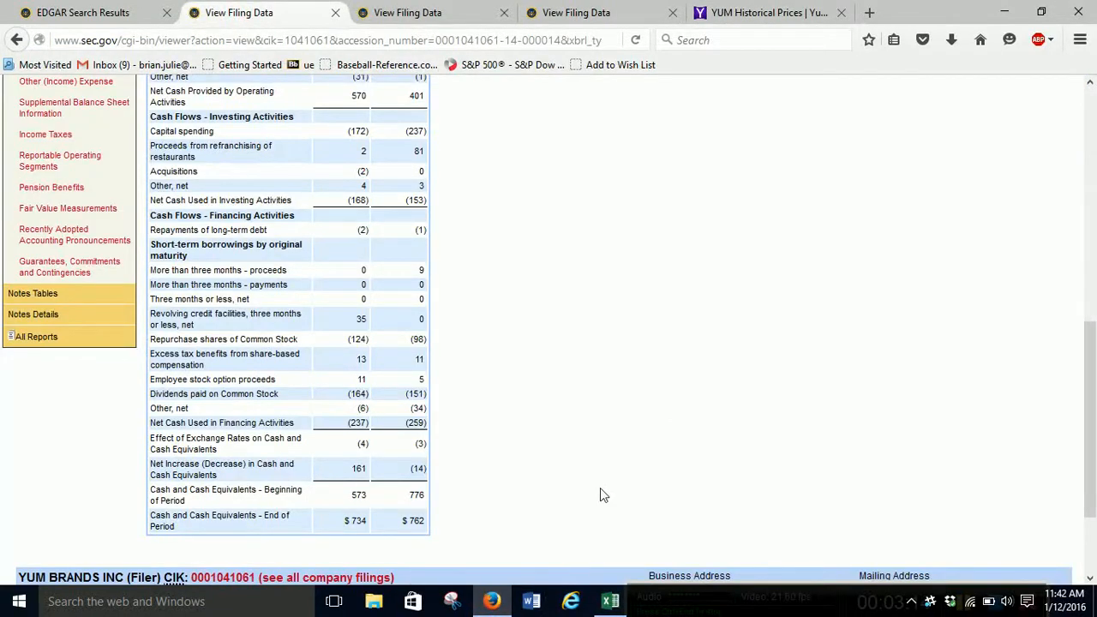
click(616, 601)
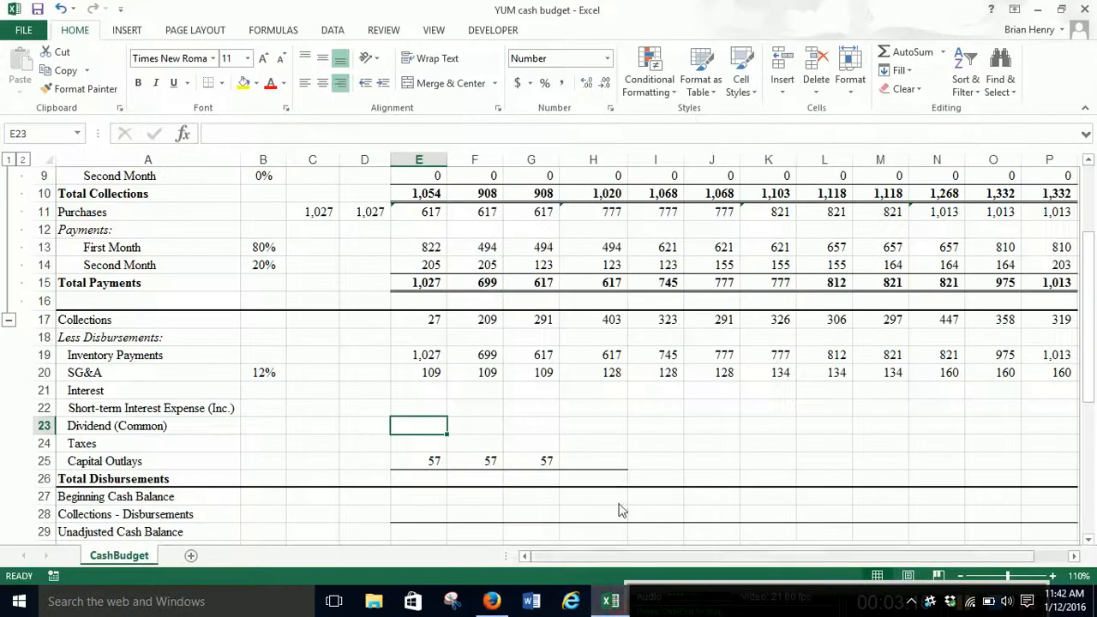
text(4\)
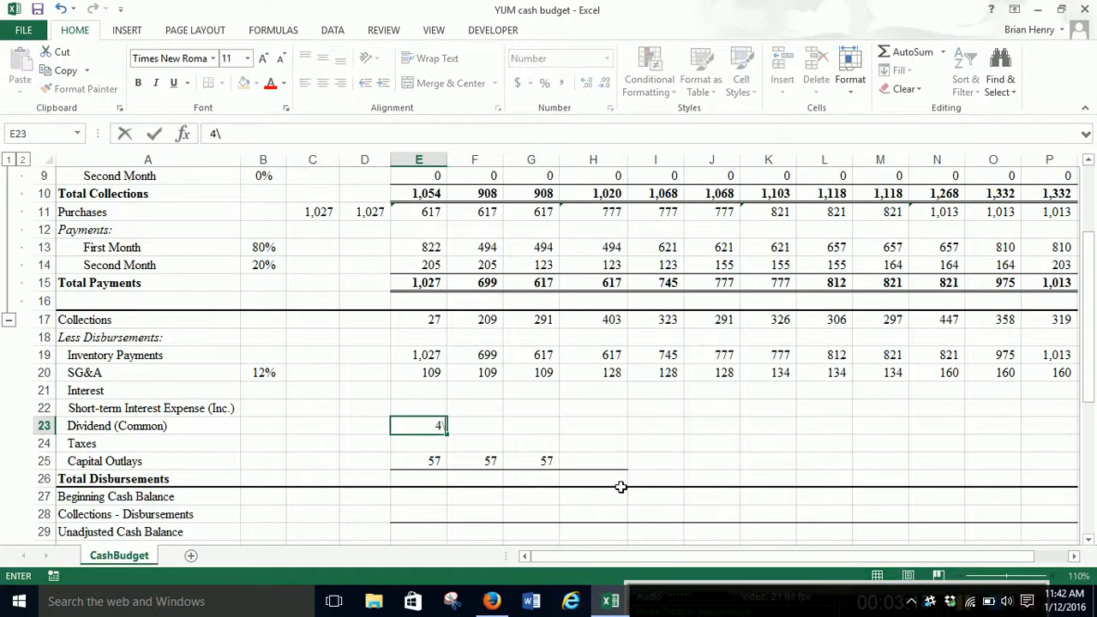
text(64)
key(Tab)
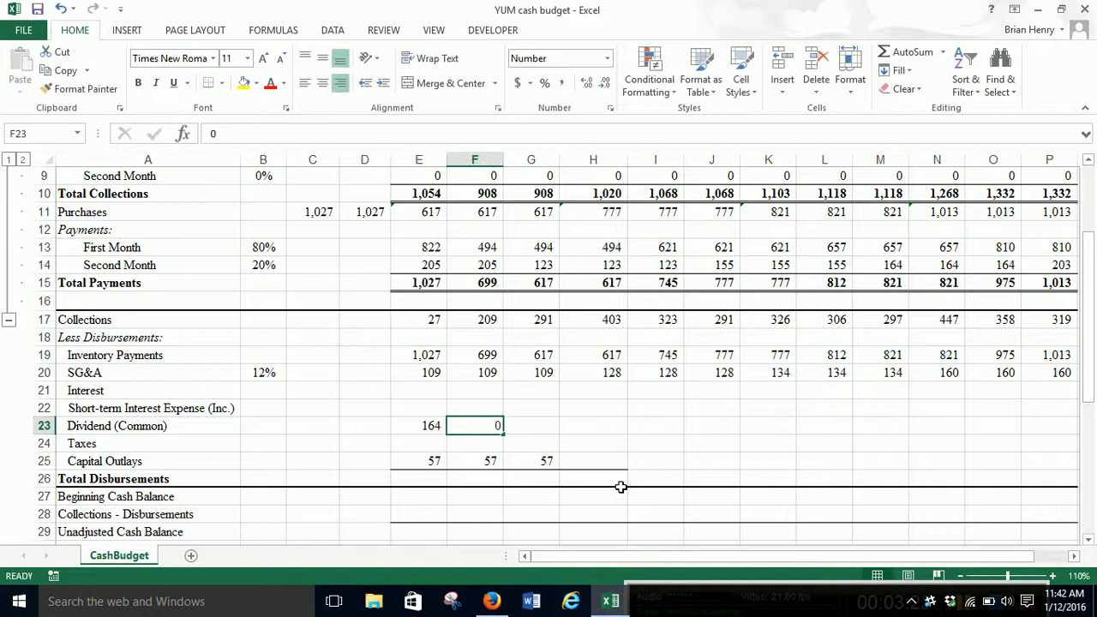
- Enter 0 for Dividend (Common) in cells F23 and G23
text(0)
key(Tab)
text(0)
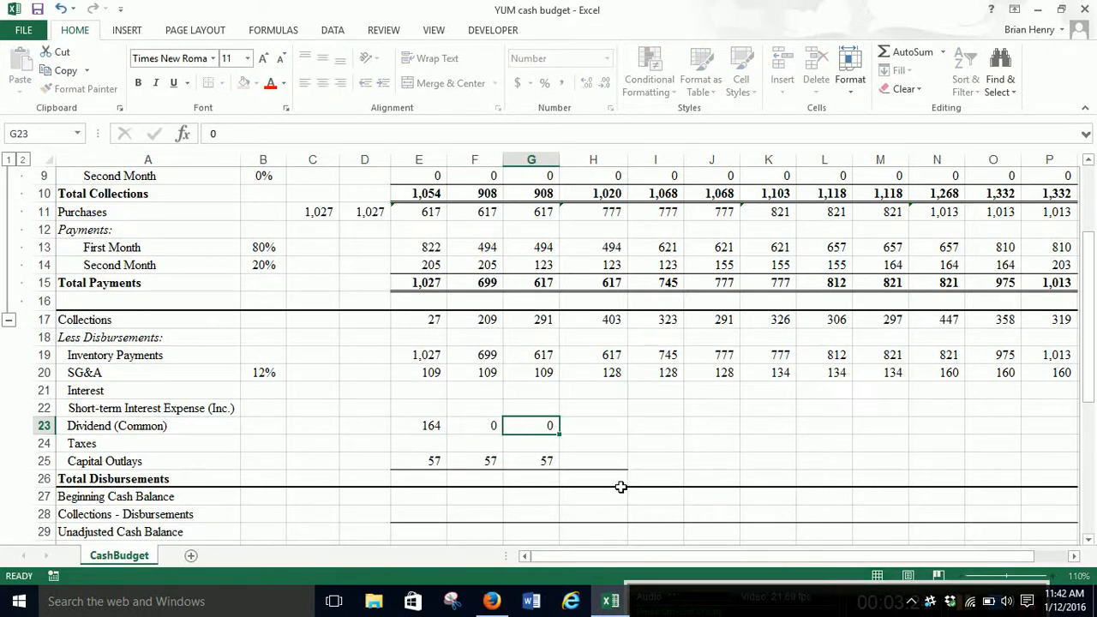
key(Tab)
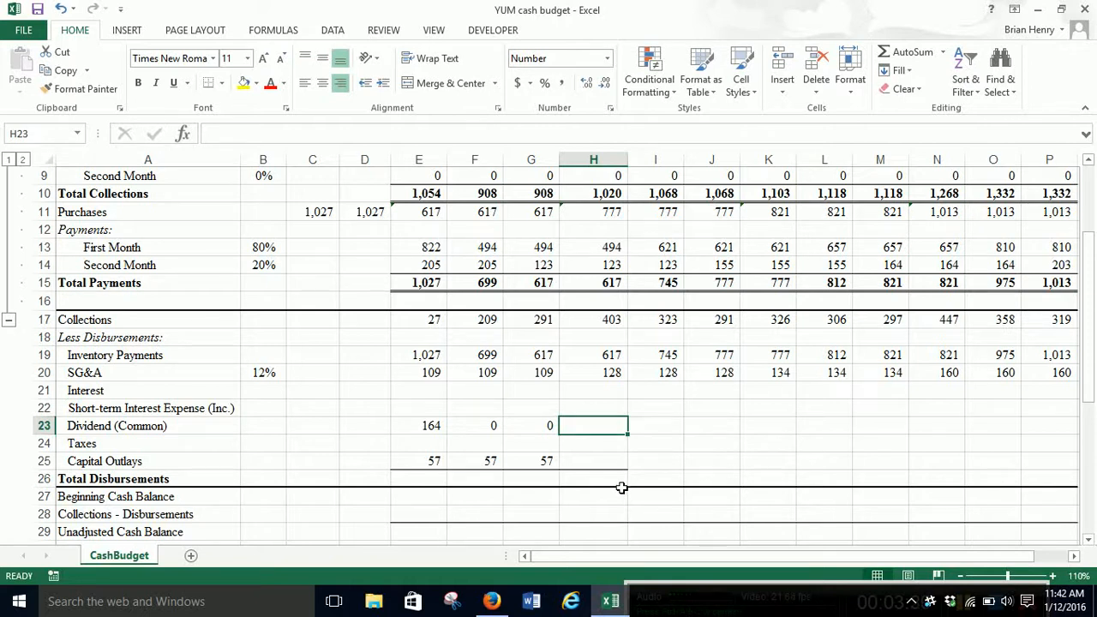
- Return to Firefox and scan the first-quarter 2014 cash flow statement up to its operating activities
click(492, 601)
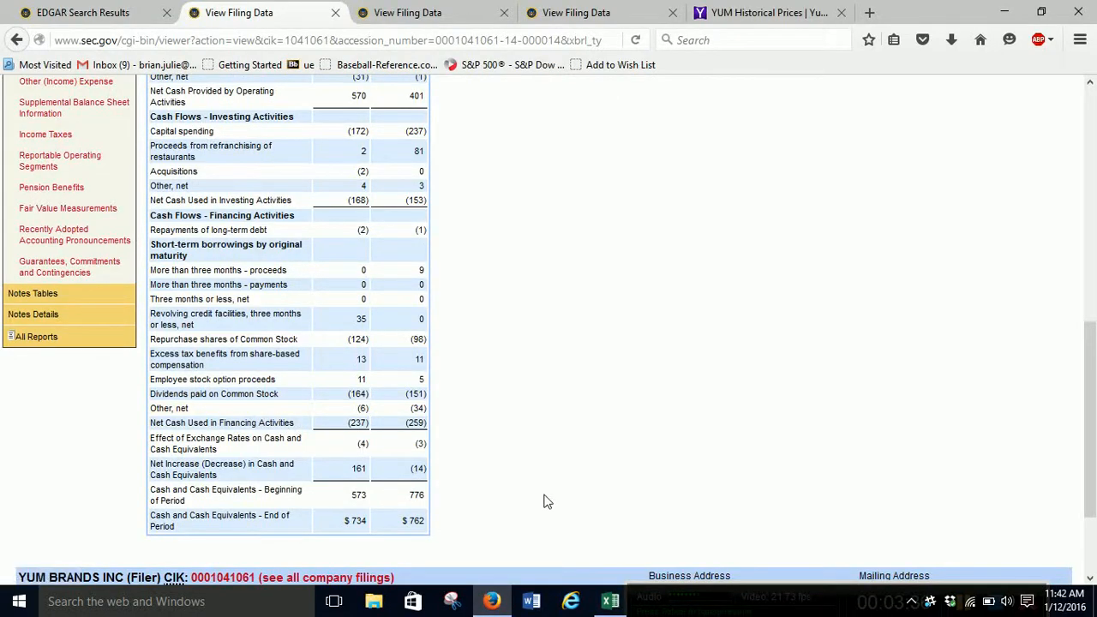
scroll(531, 497, up, 4)
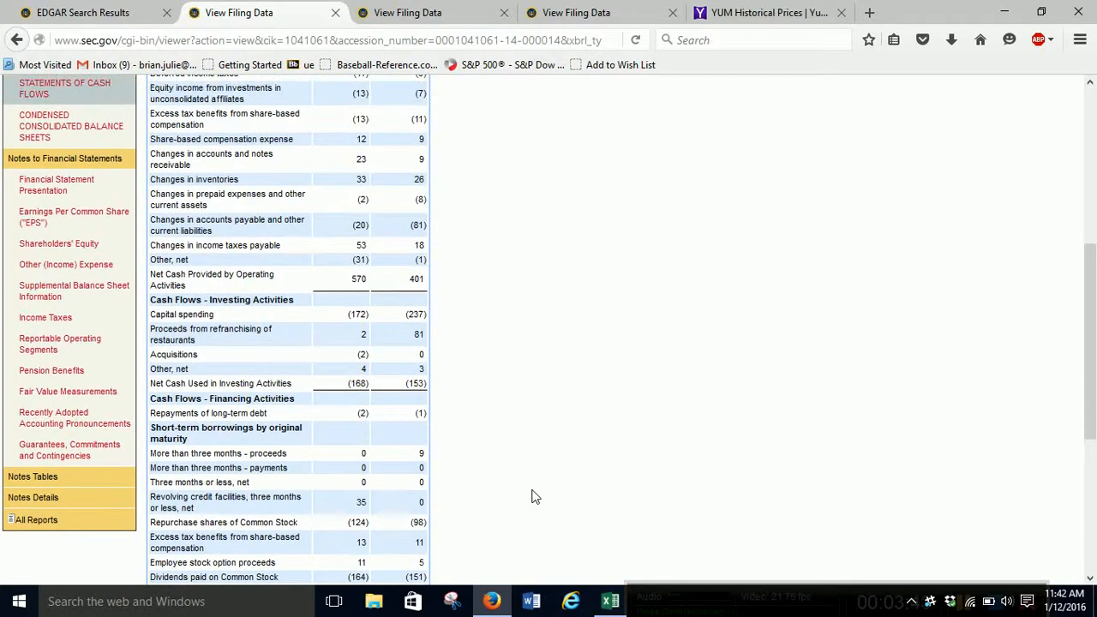
scroll(532, 497, up, 4)
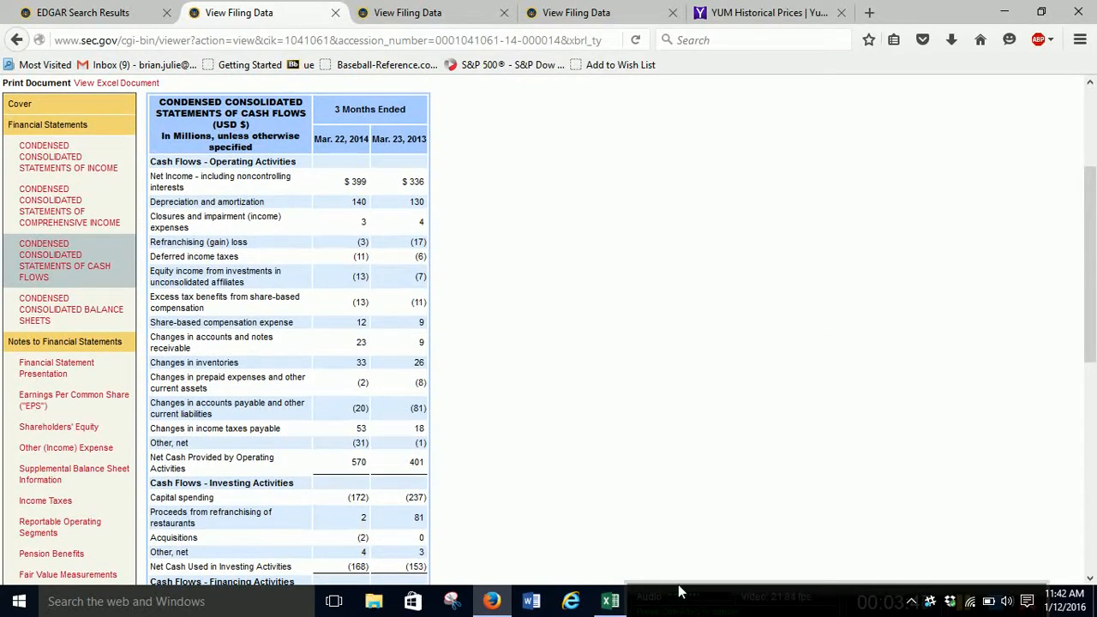
- Switch to the Excel cash budget and review the Taxes, Interest and Short-term Interest Expense rows still needing data
click(615, 602)
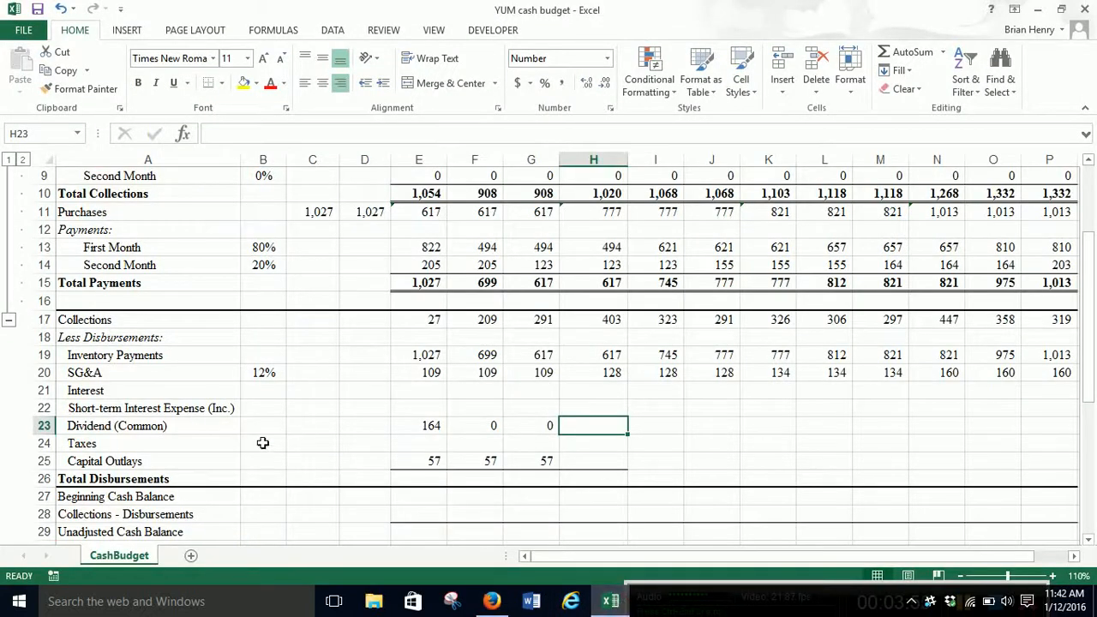
click(102, 435)
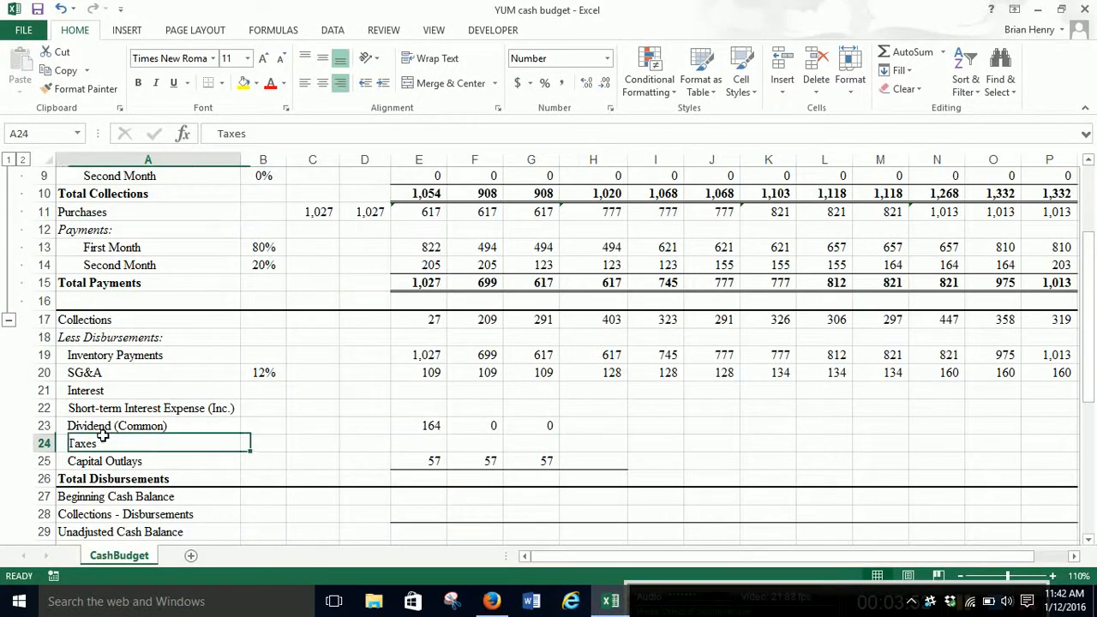
click(111, 393)
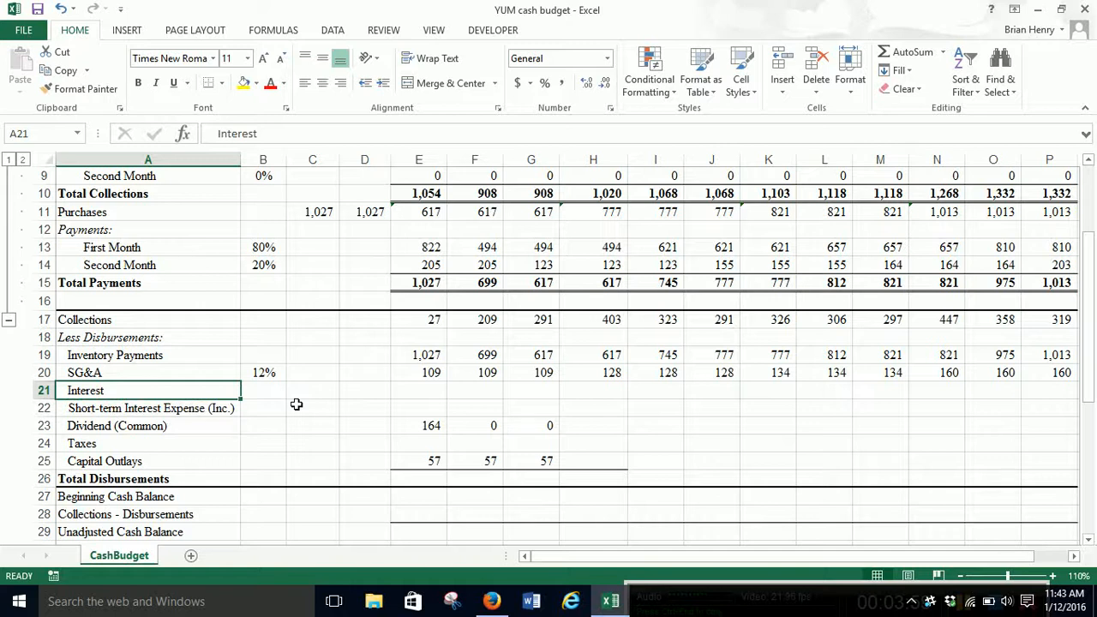
click(196, 408)
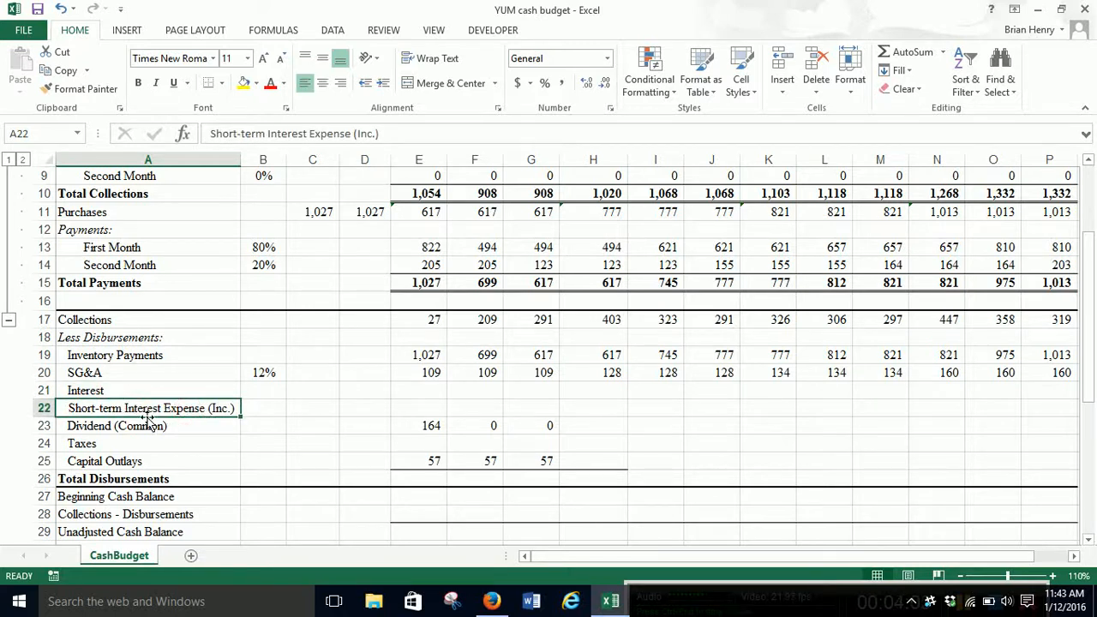
click(125, 391)
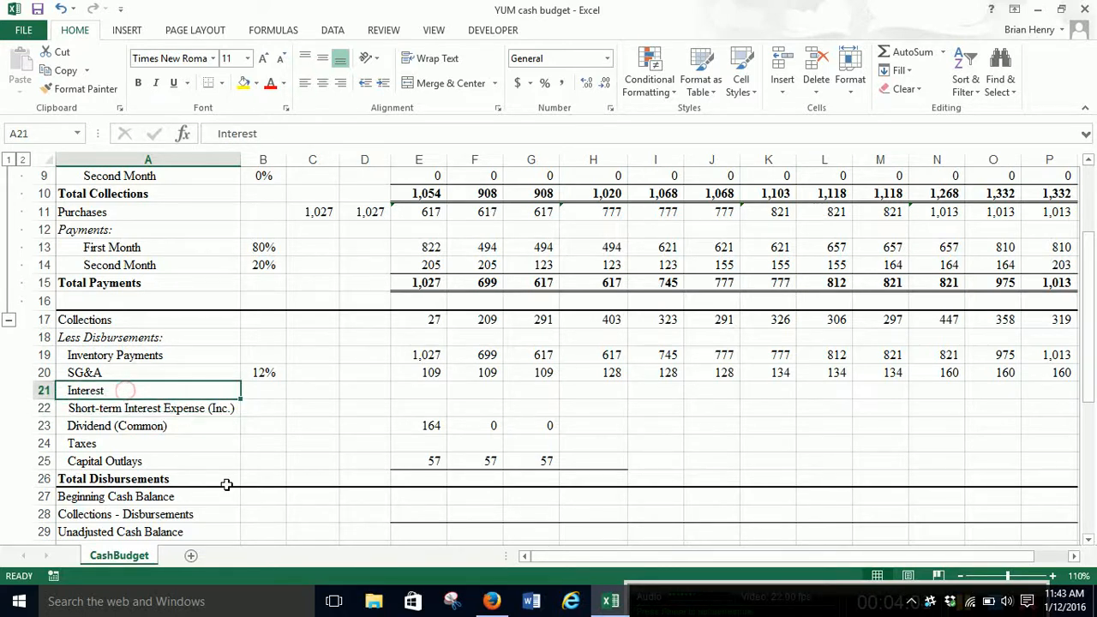
click(142, 441)
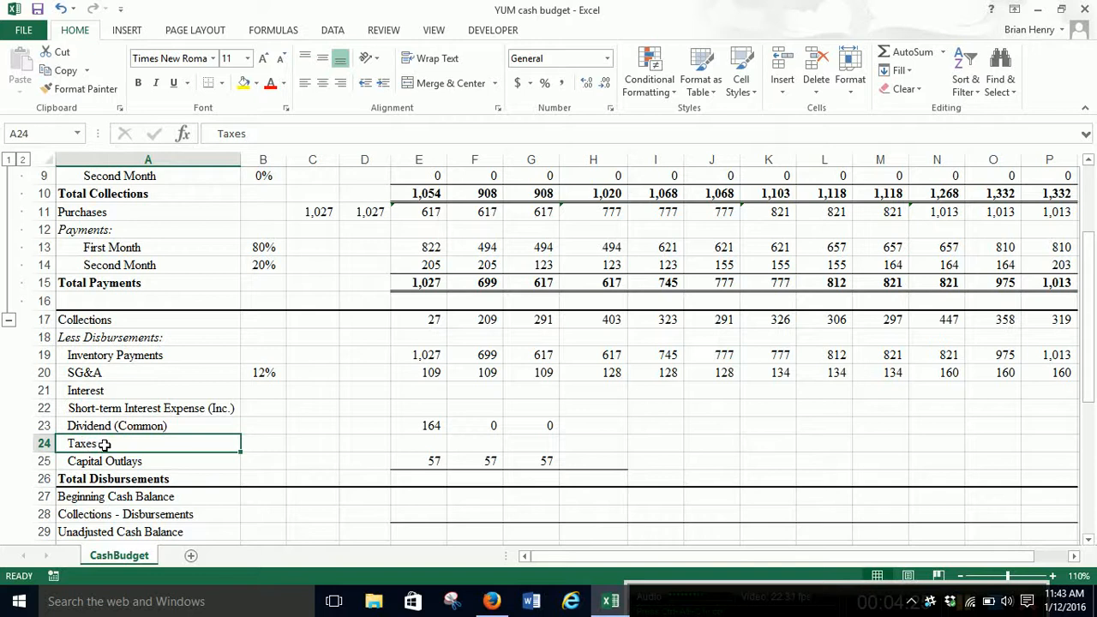
click(108, 390)
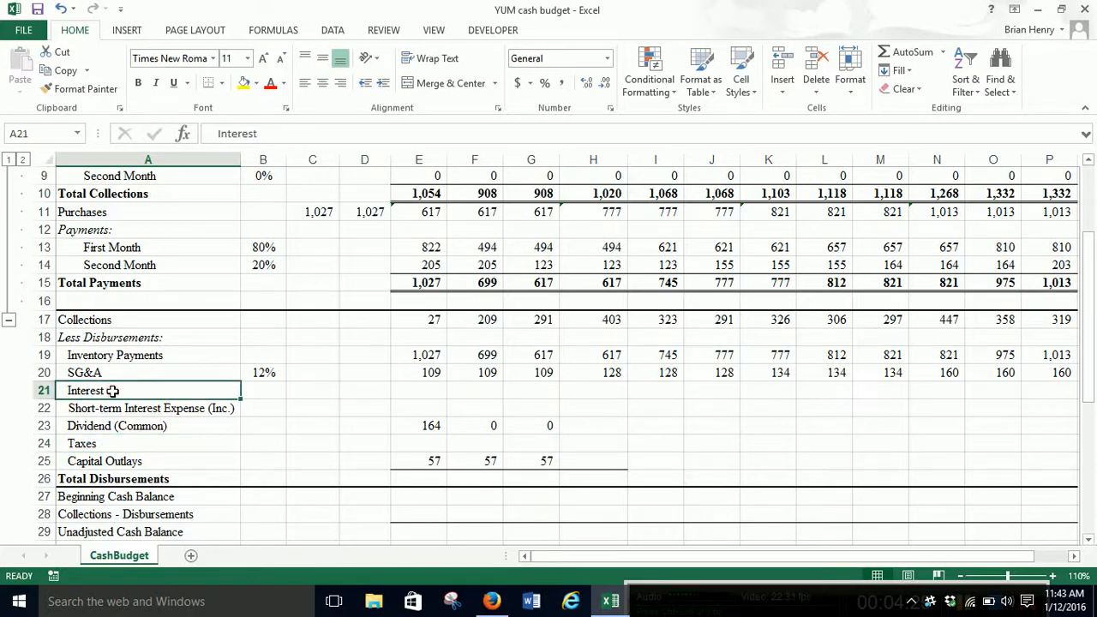
- Switch to Firefox and open Google Finance in a new browser tab
click(503, 605)
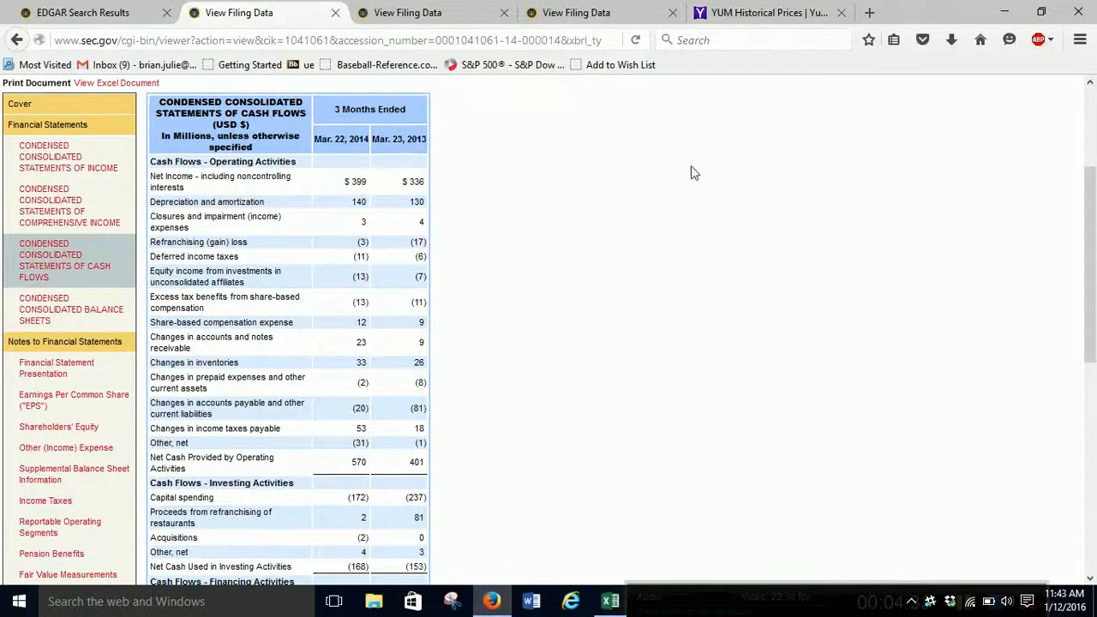
click(868, 12)
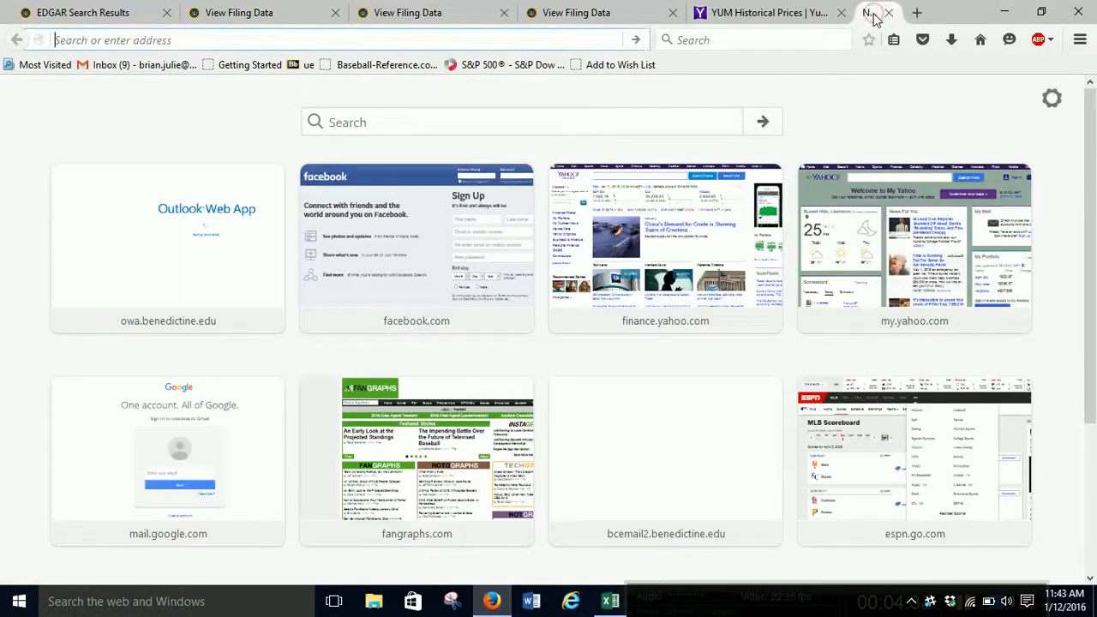
text(goog)
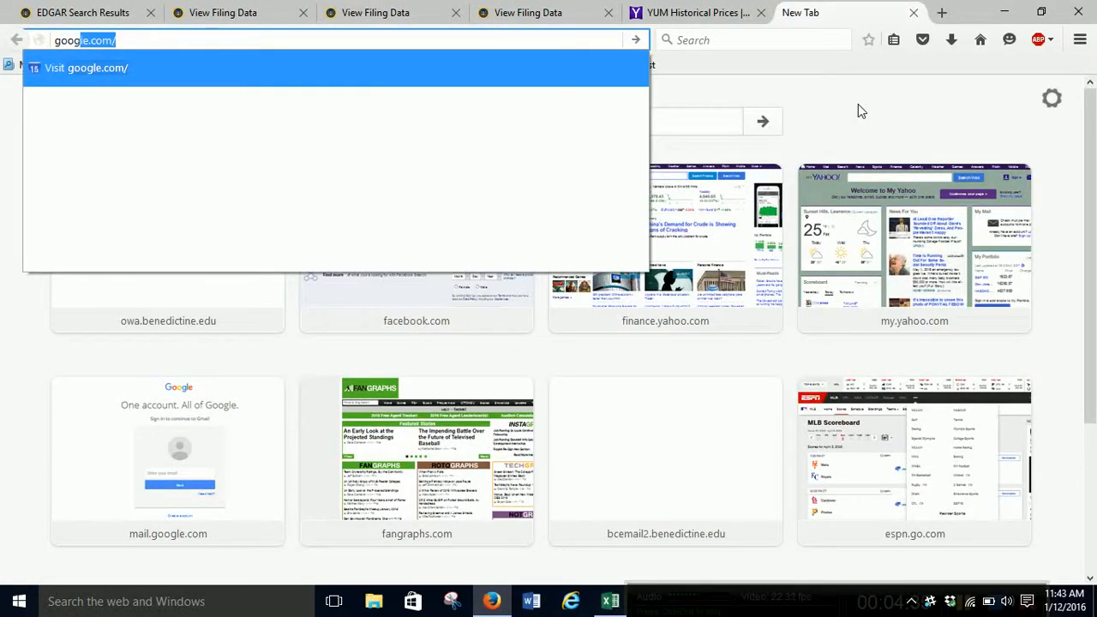
key(BackSpace)
key(BackSpace)
key(BackSpace)
key(BackSpace)
text(finc)
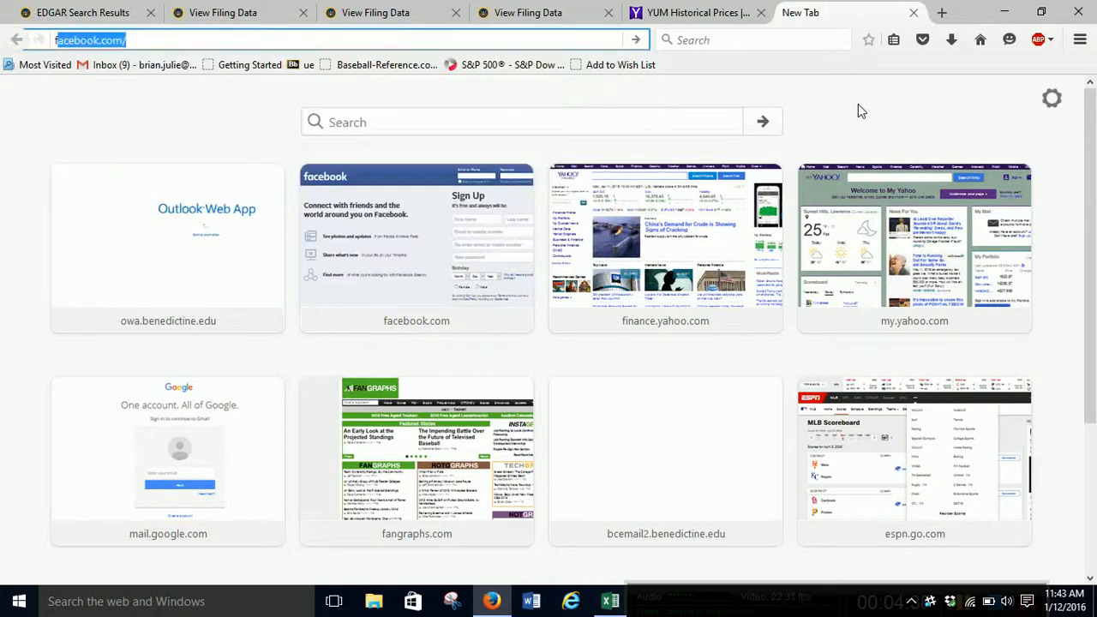
key(BackSpace)
key(BackSpace)
text(nance.yah)
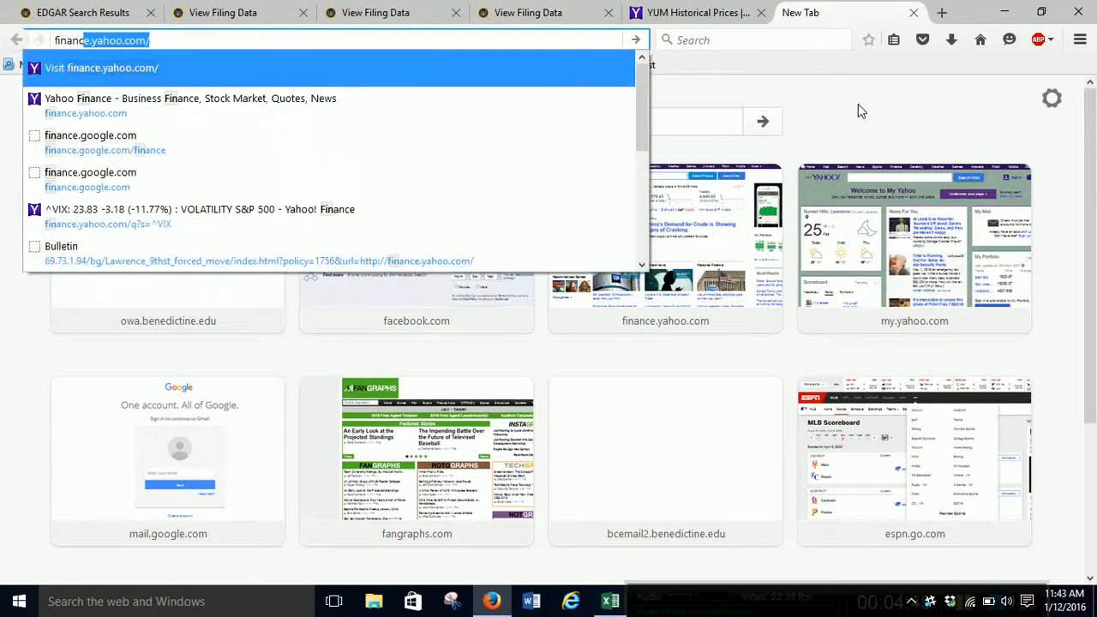
key(Down)
key(Return)
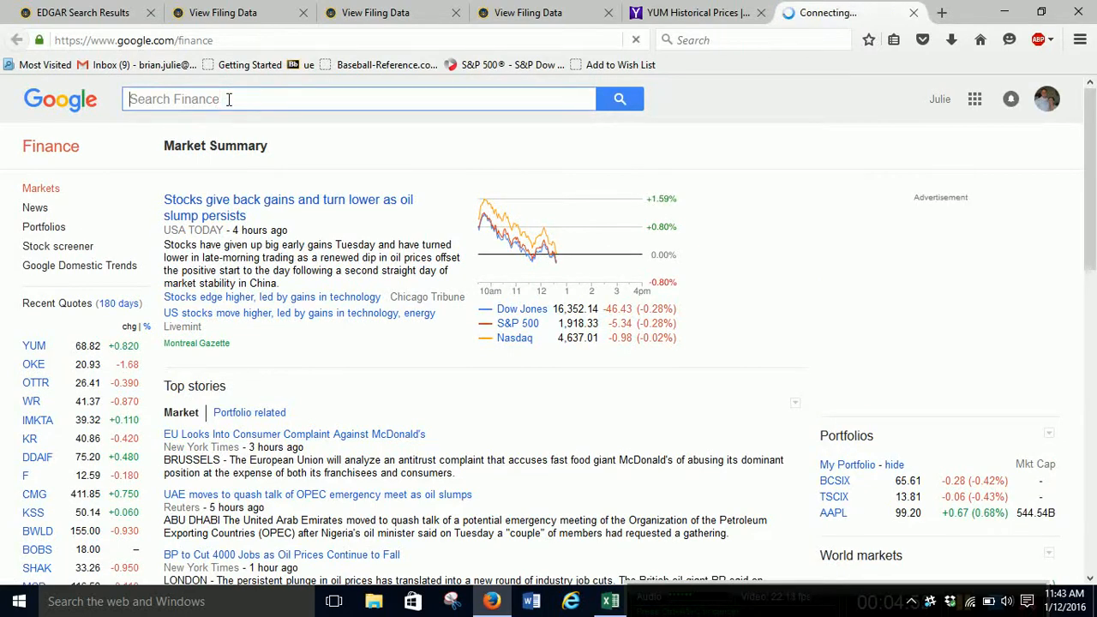
- Look up YUM on Google Finance and open its quarterly financial statements
text(yum)
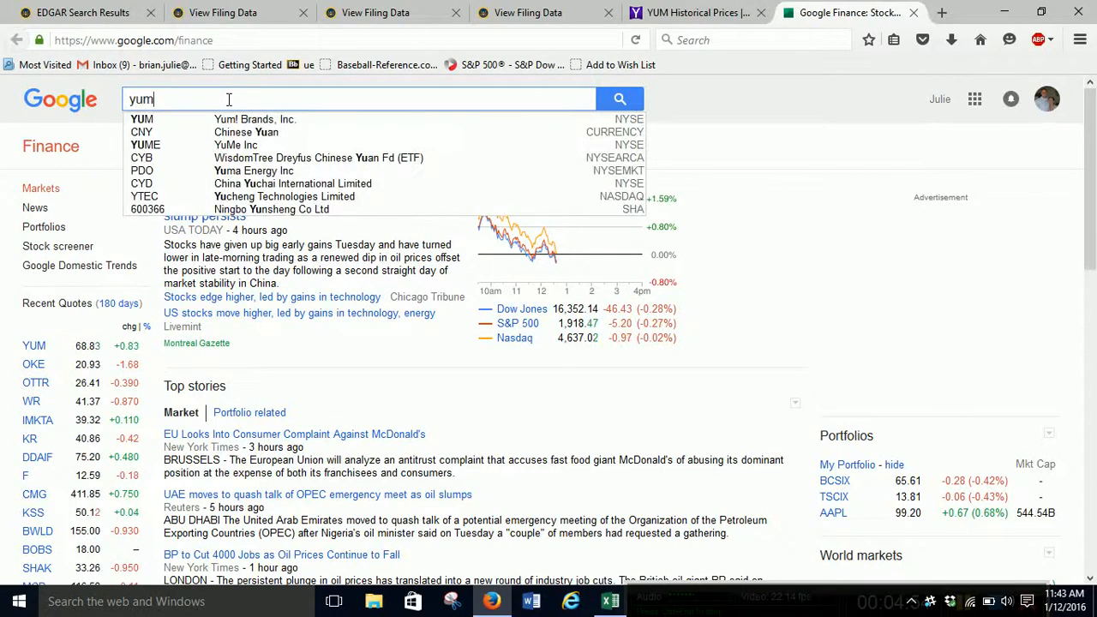
key(Return)
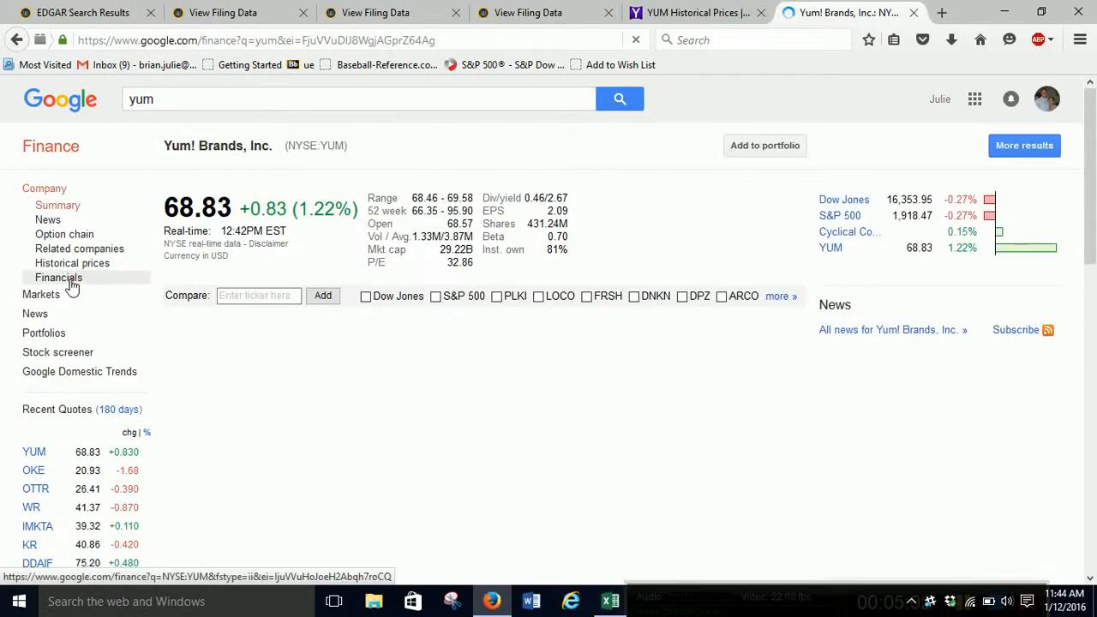
click(72, 283)
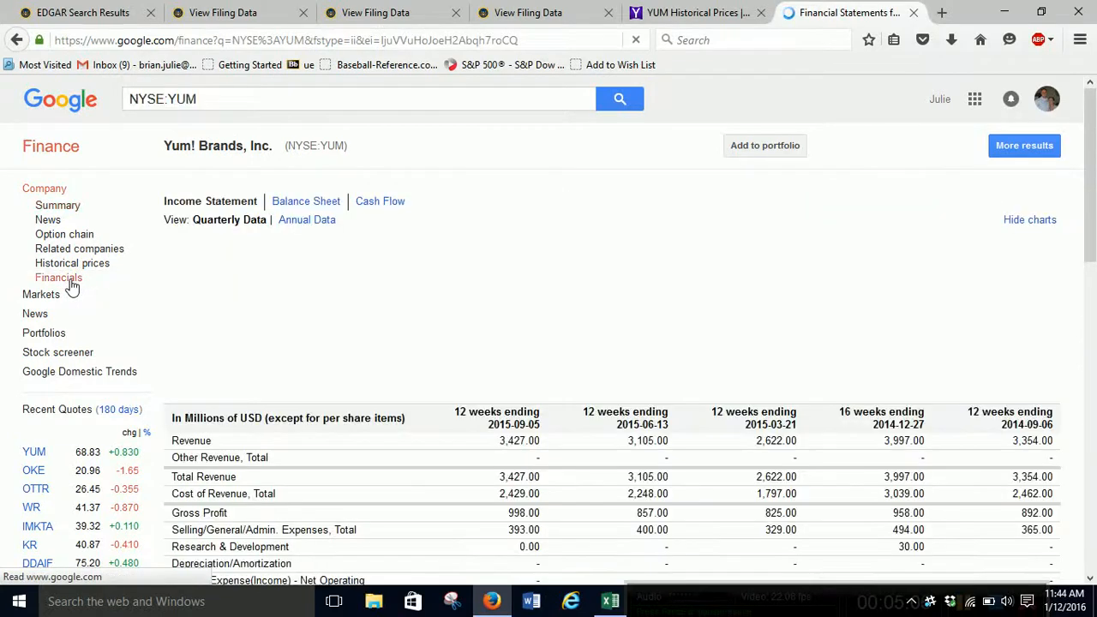
click(390, 202)
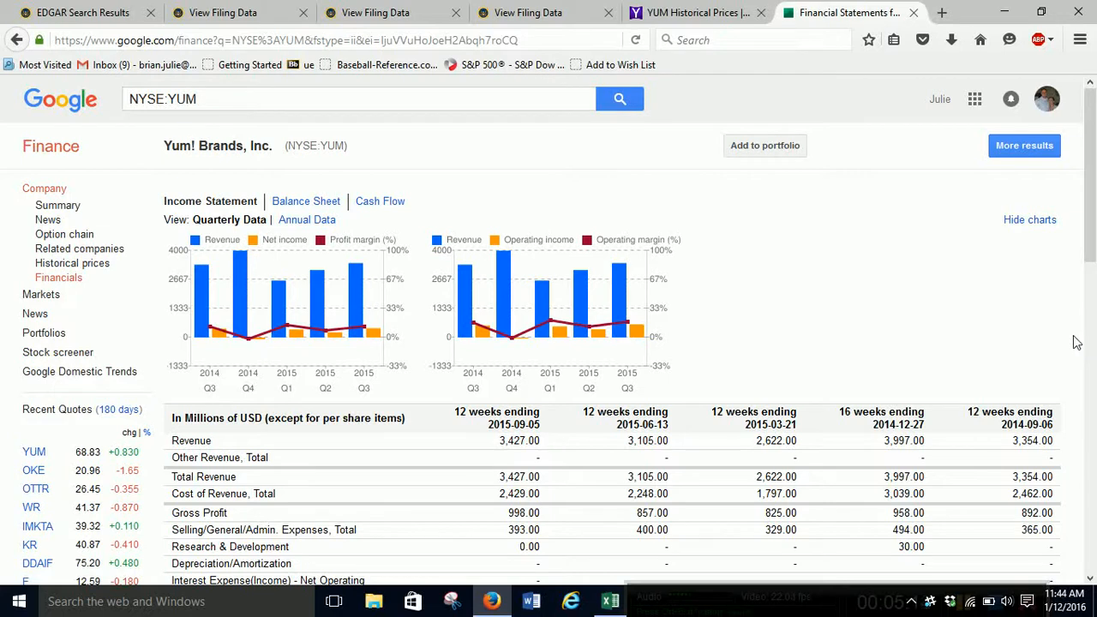
- Scan YUM's quarterly income statement on Google Finance for interest and tax figures
scroll(1076, 342, down, 6)
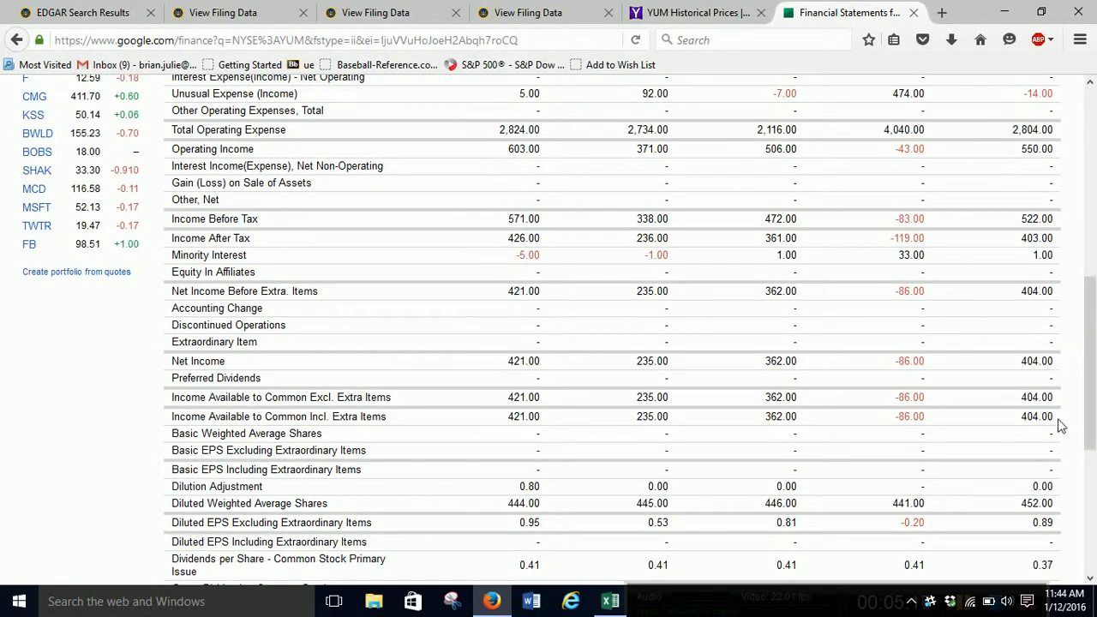
scroll(1057, 421, down, 4)
scroll(1059, 421, up, 7)
scroll(1059, 421, up, 3)
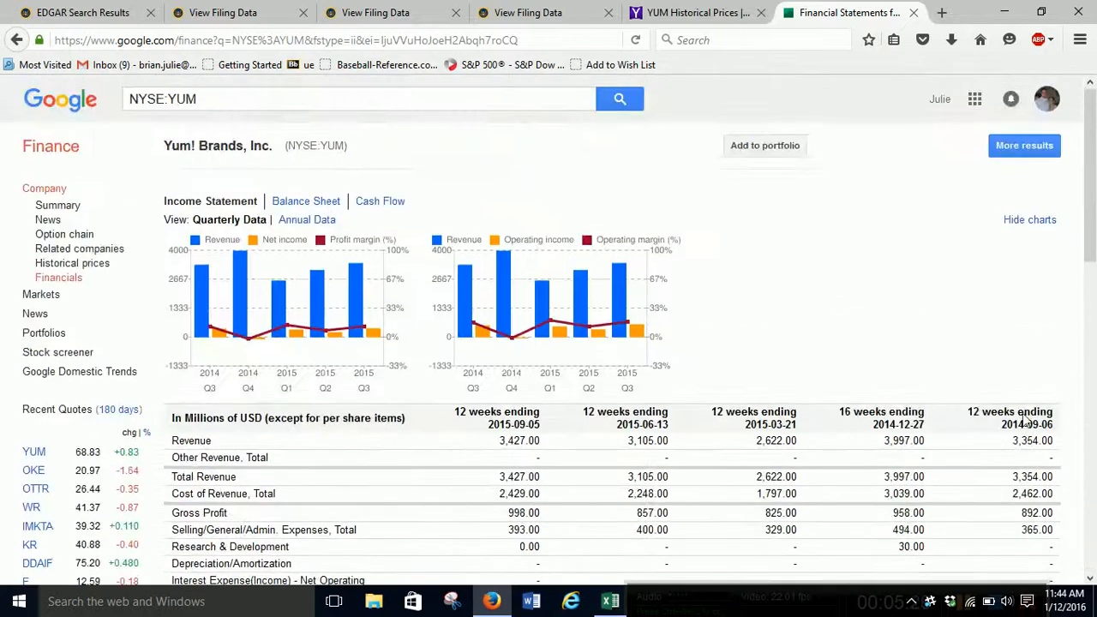
- Open the quarterly cash flow statement and locate the cash interest paid for the 52 weeks ending 2014-12-27
click(383, 202)
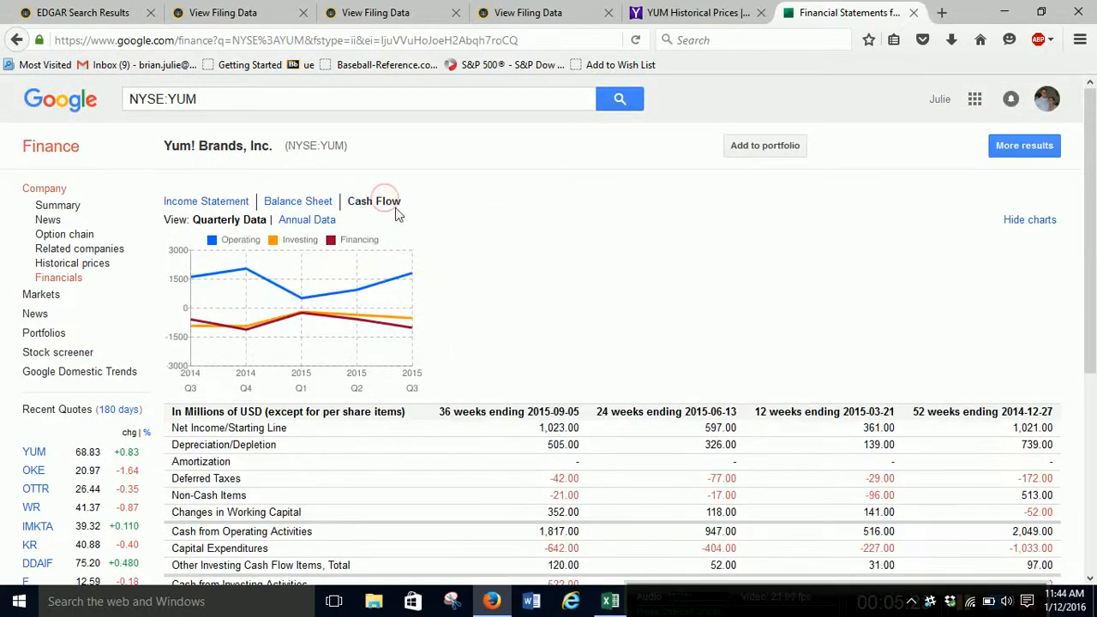
scroll(973, 426, down, 4)
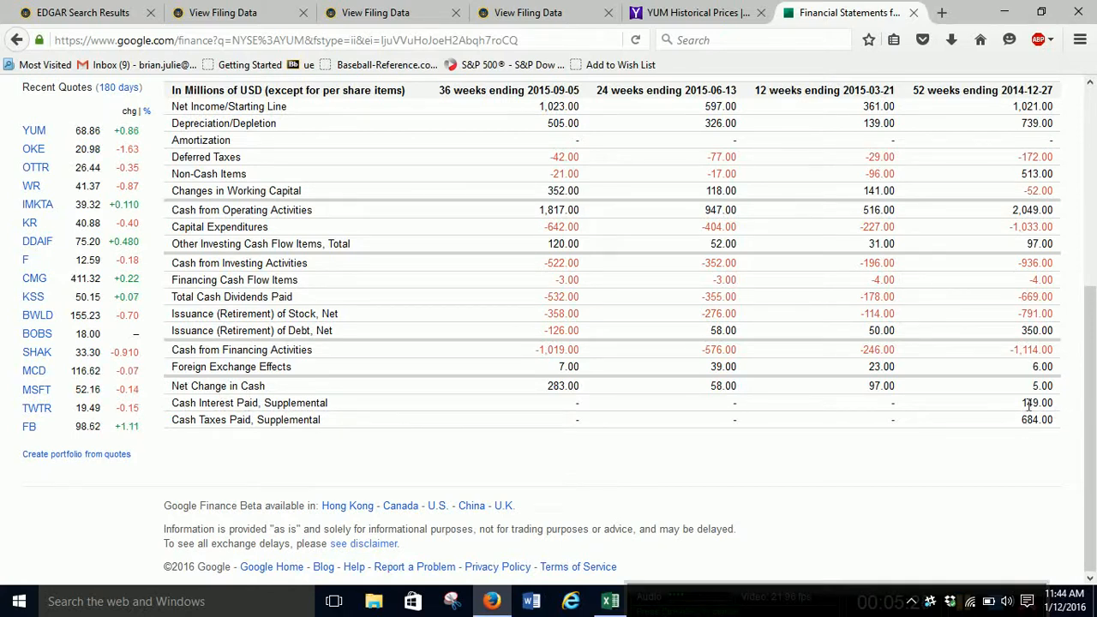
drag(1026, 404, 1042, 405)
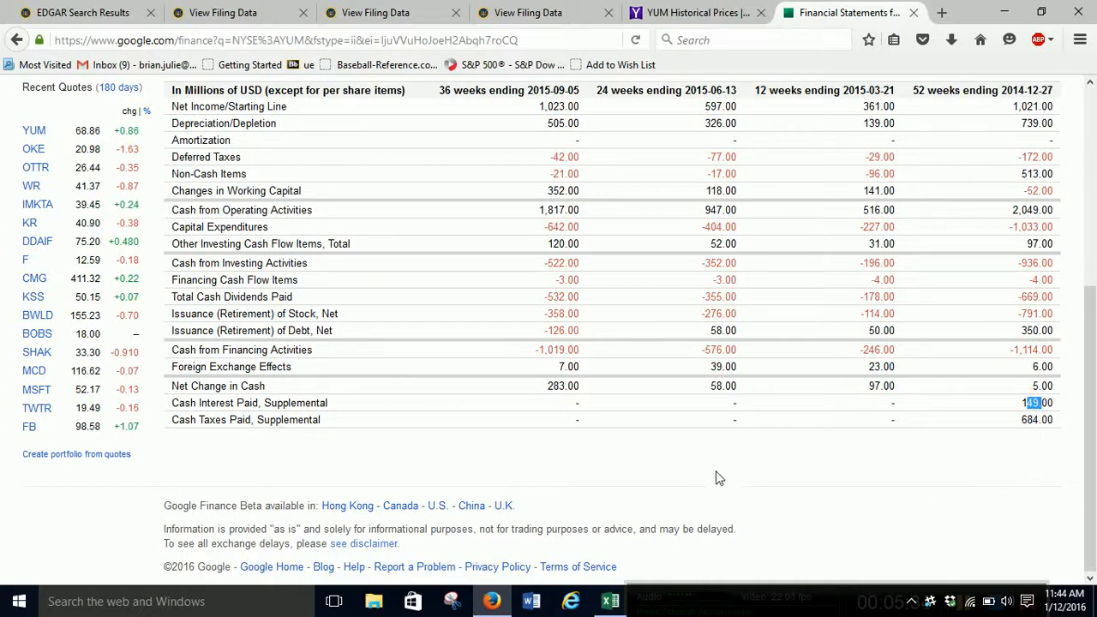
- Check the Interest row in the Excel cash budget and return to Firefox to locate the 2014 cash taxes paid
click(610, 602)
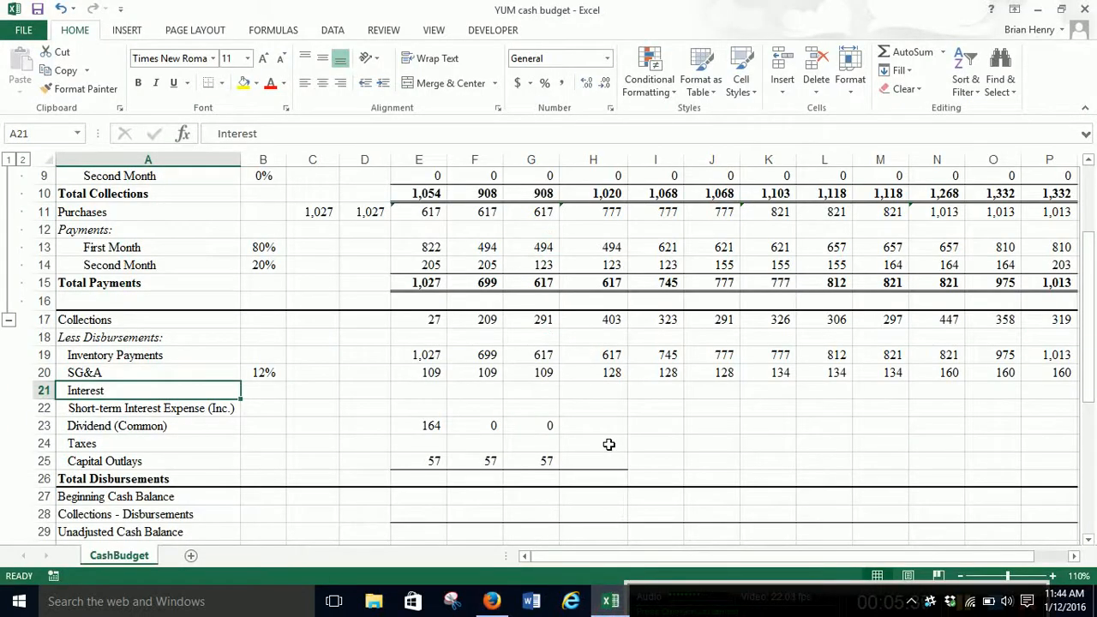
click(491, 602)
scroll(643, 440, up, 5)
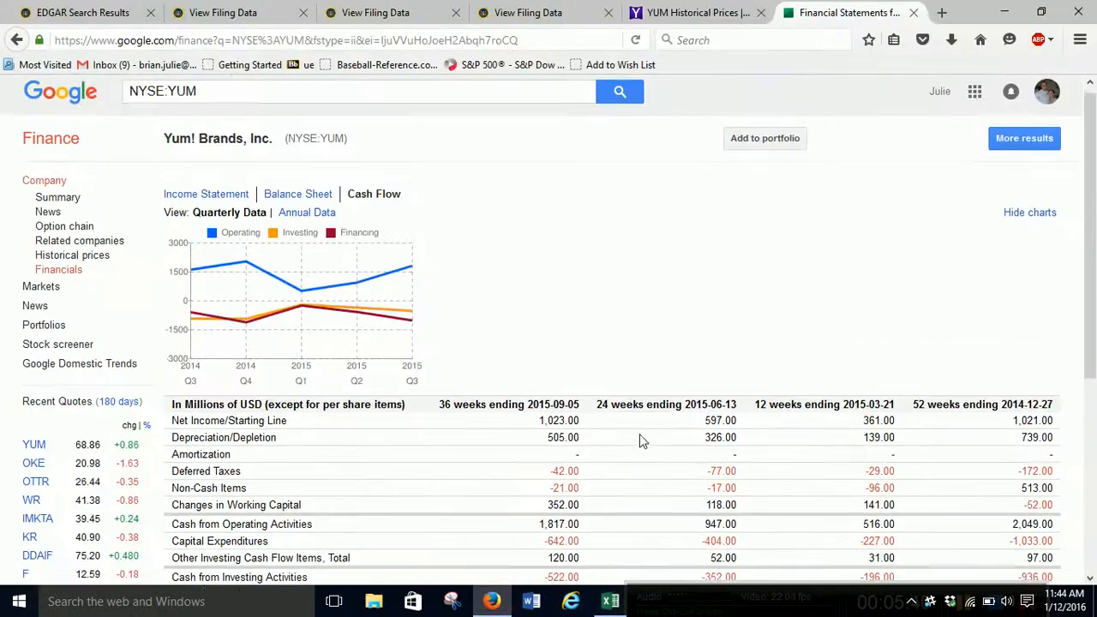
scroll(548, 424, down, 4)
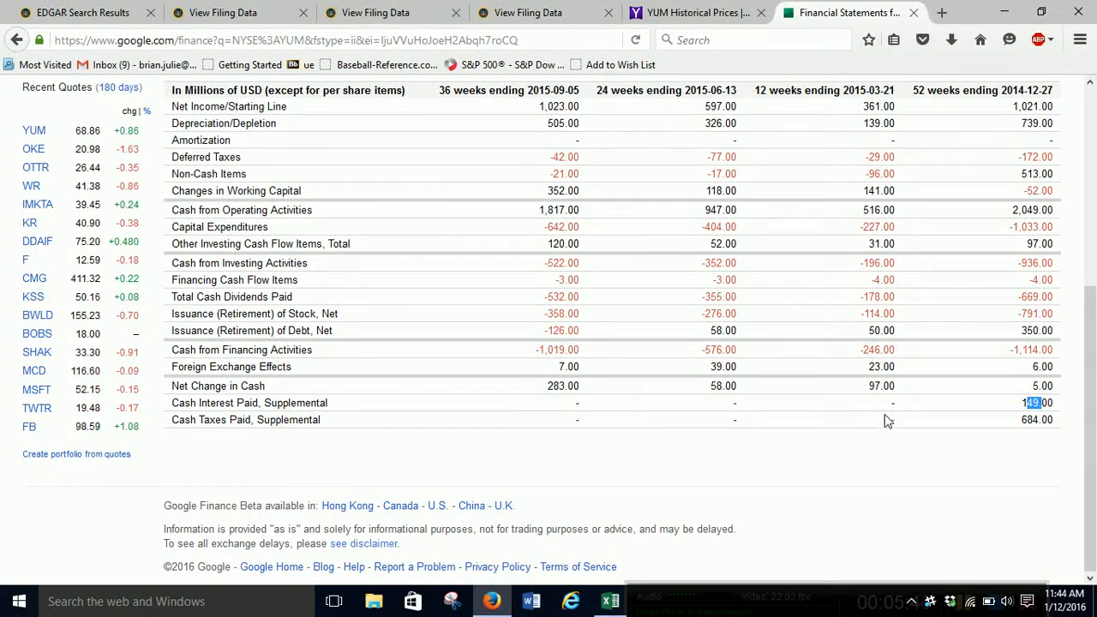
click(1045, 423)
click(1041, 421)
mouse_move(623, 604)
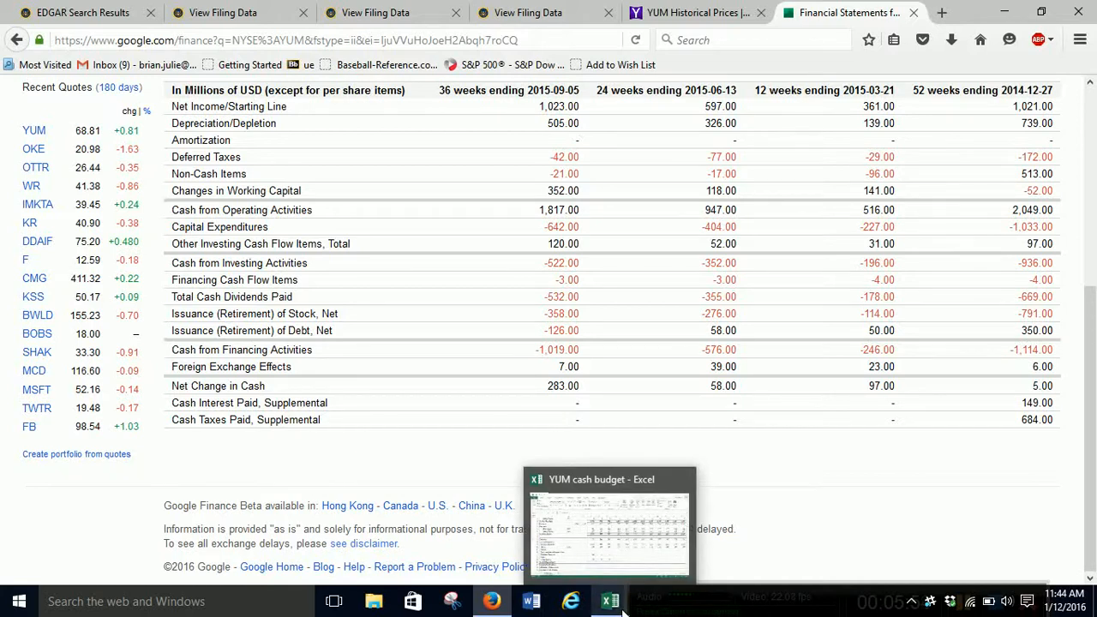
- Glance at the Excel budget, switch to Firefox and read the Income Taxes note in the first-quarter 2014 SEC filing
click(624, 610)
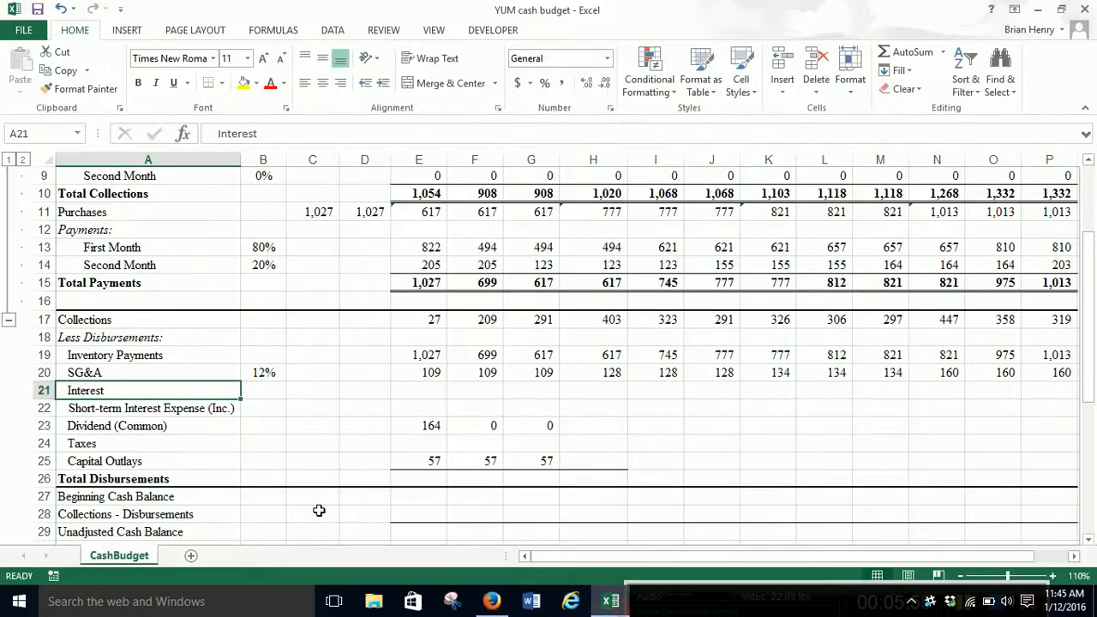
click(494, 601)
click(224, 12)
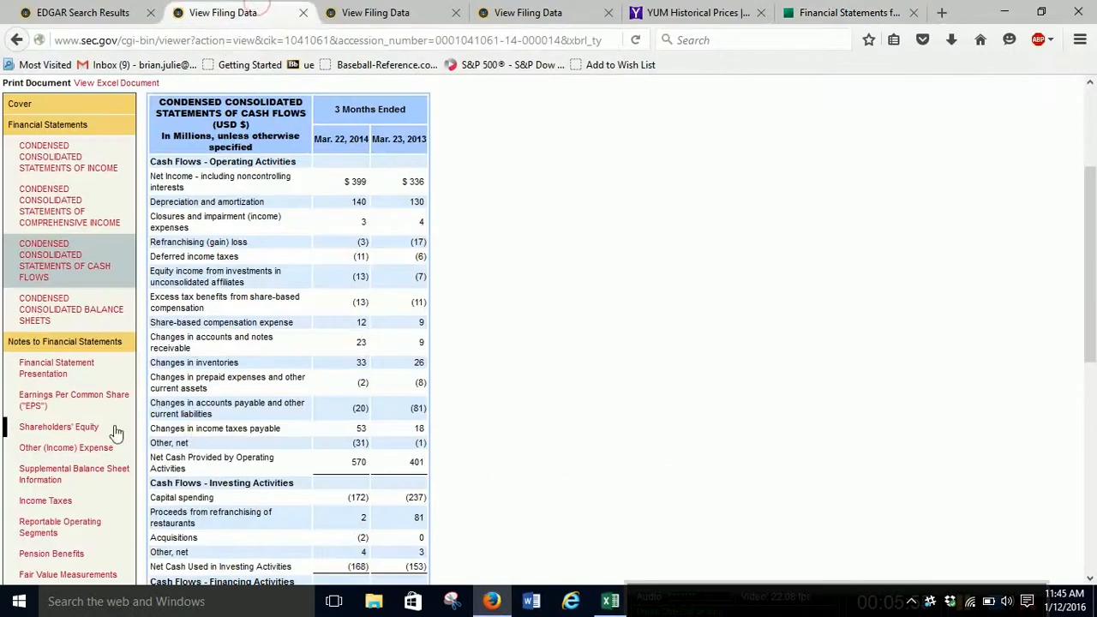
scroll(116, 433, down, 2)
click(46, 411)
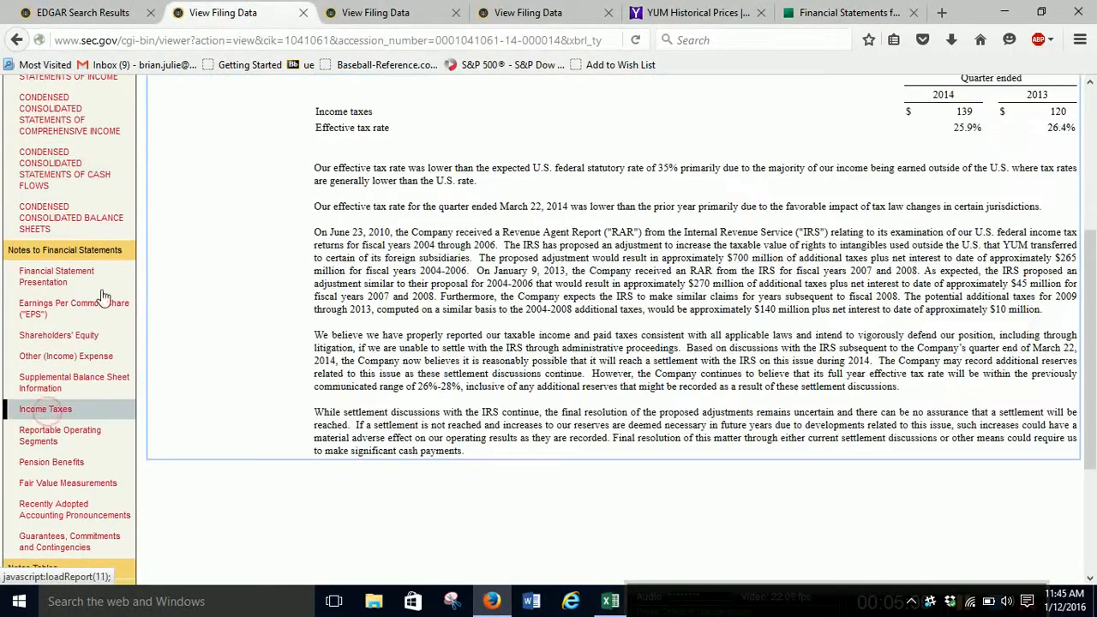
scroll(101, 296, up, 2)
scroll(465, 368, down, 1)
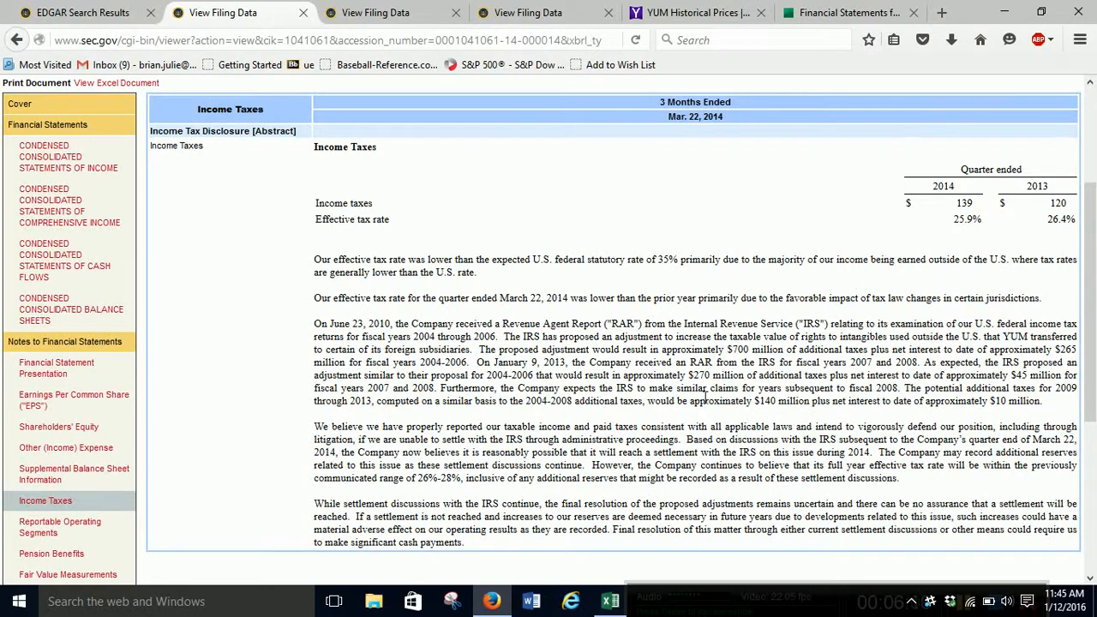
- Check the budget's disbursement rows in Excel and return to the Google Finance cash flow statement in Firefox
click(610, 601)
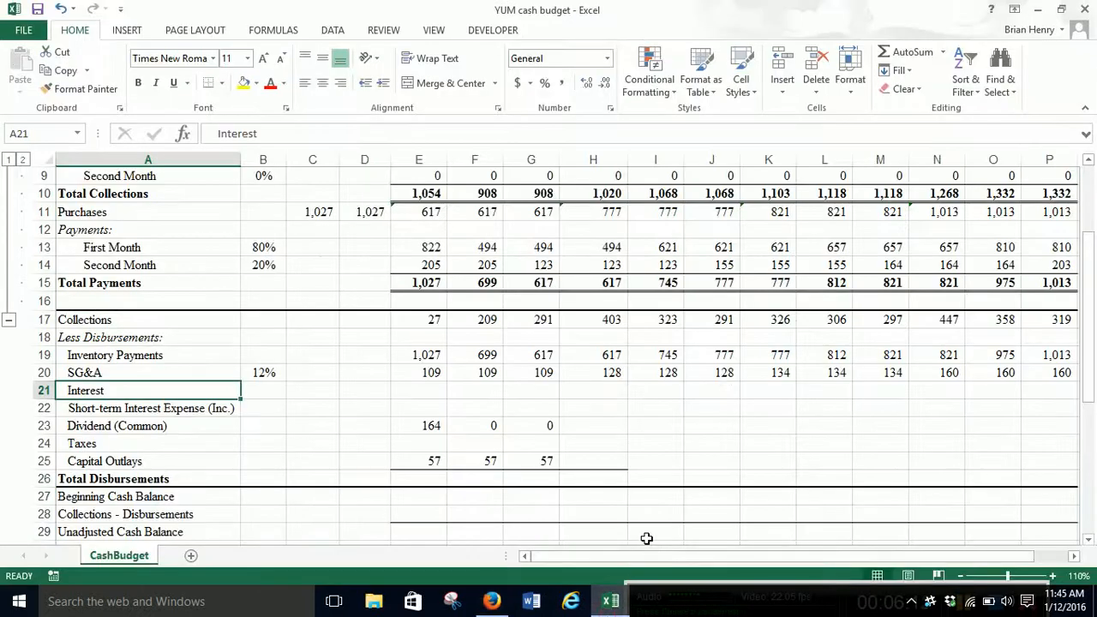
click(491, 600)
click(844, 12)
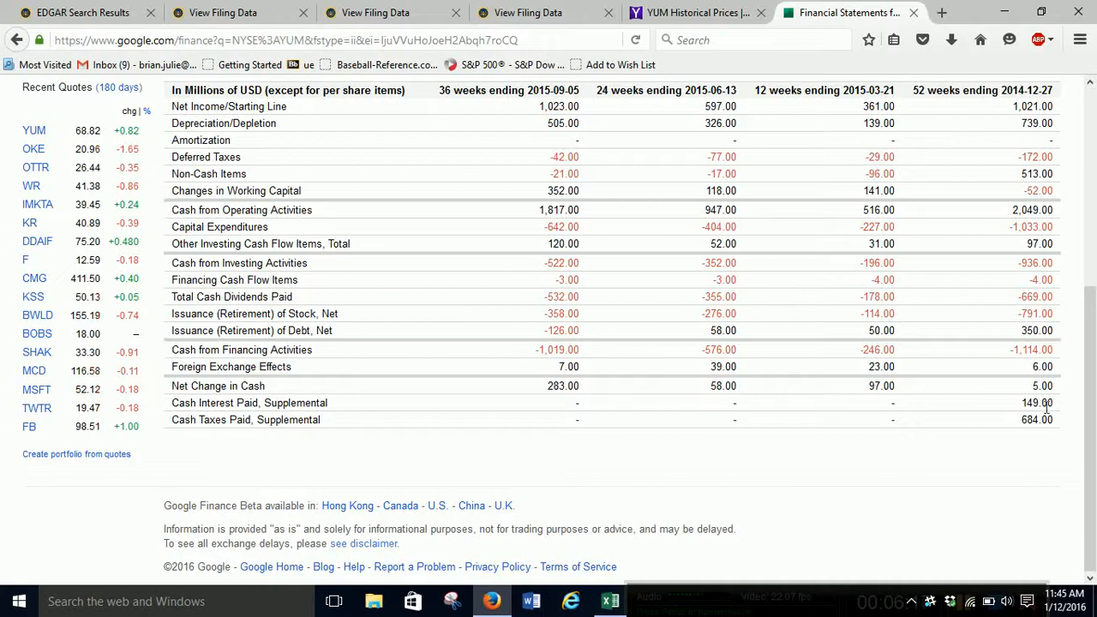
- Switch to the Excel cash budget and enter 149 in the Interest row's cell E21
click(501, 605)
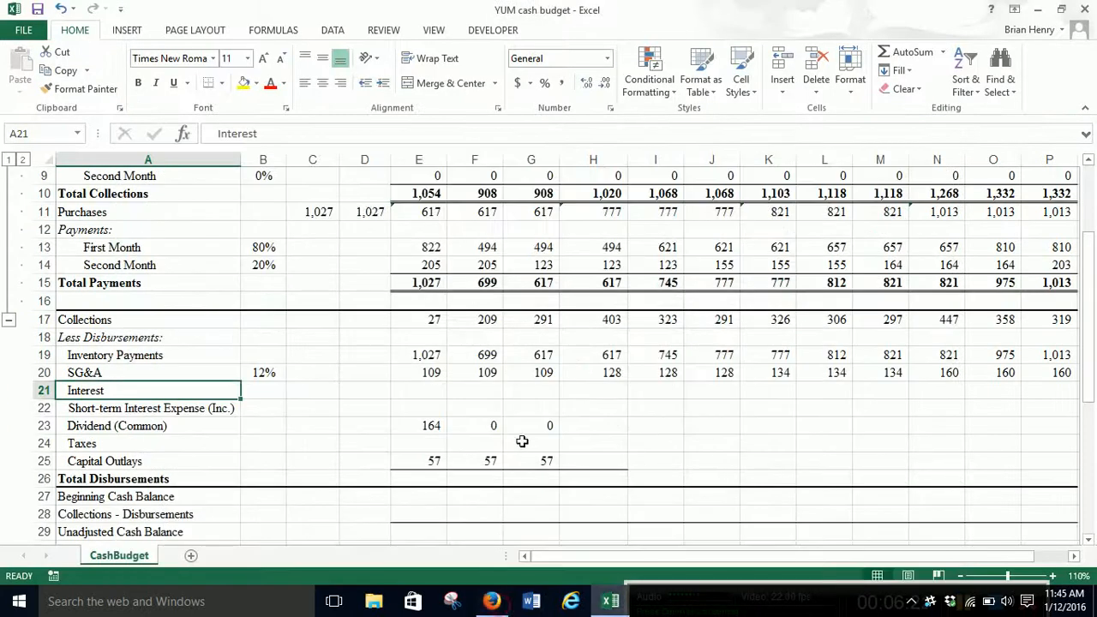
key(Right)
key(Right)
key(Right)
key(Right)
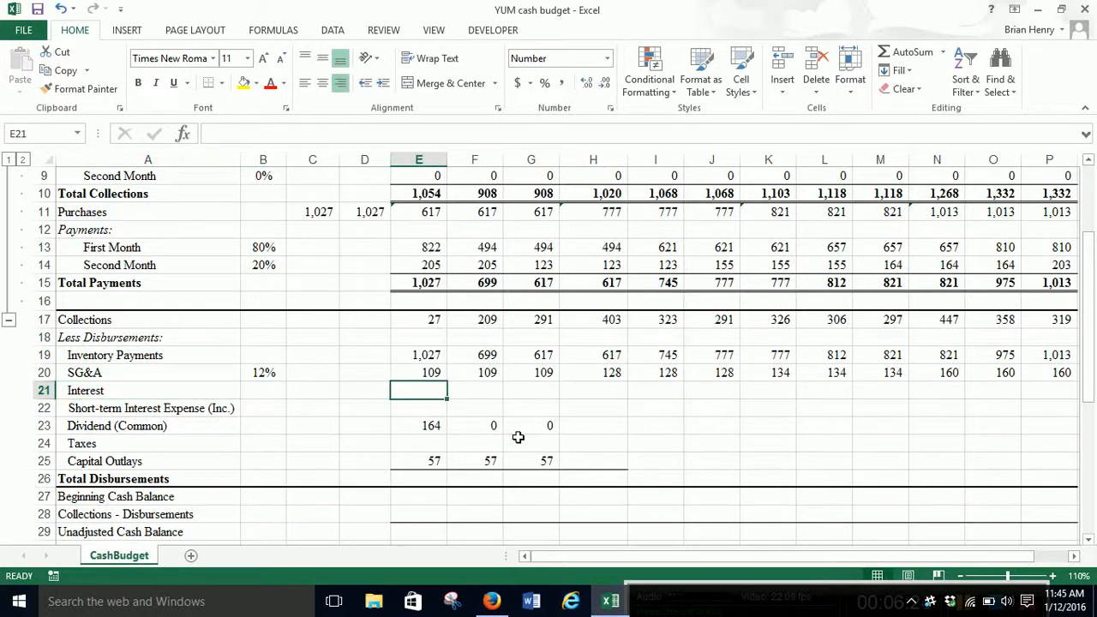
text(149)
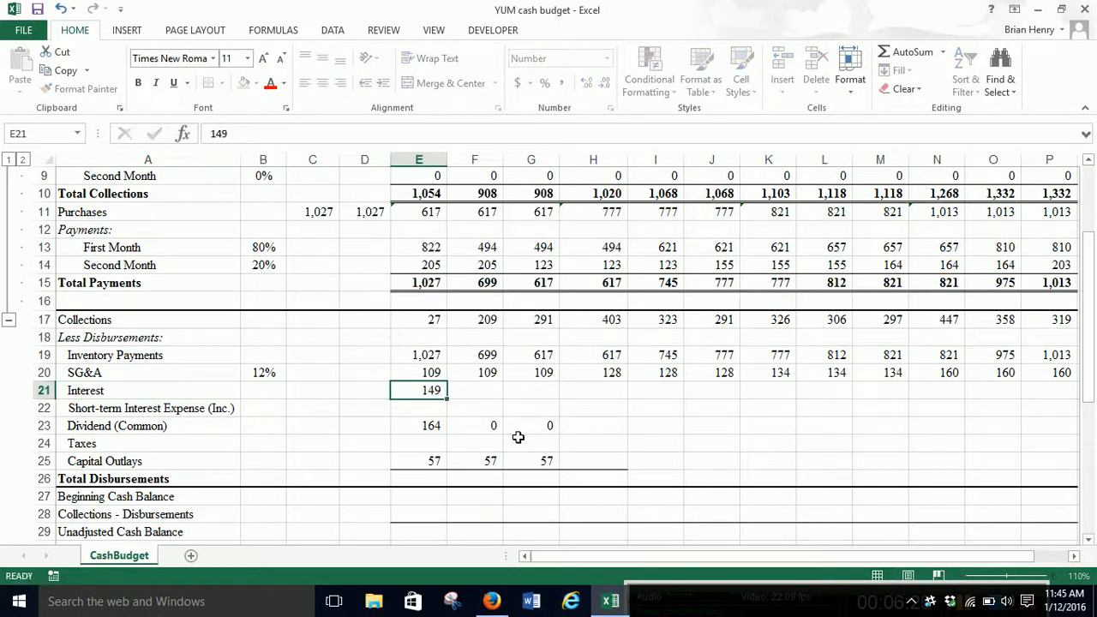
key(Return)
- Enter 684 in the Taxes row's cell E24
key(Return)
key(Return)
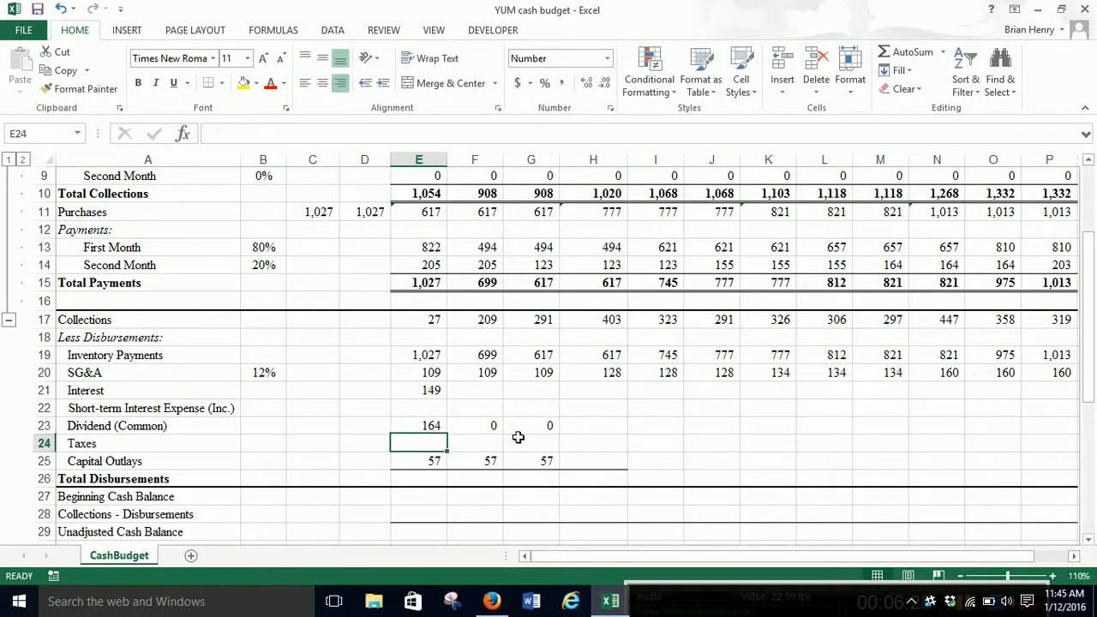
text(684)
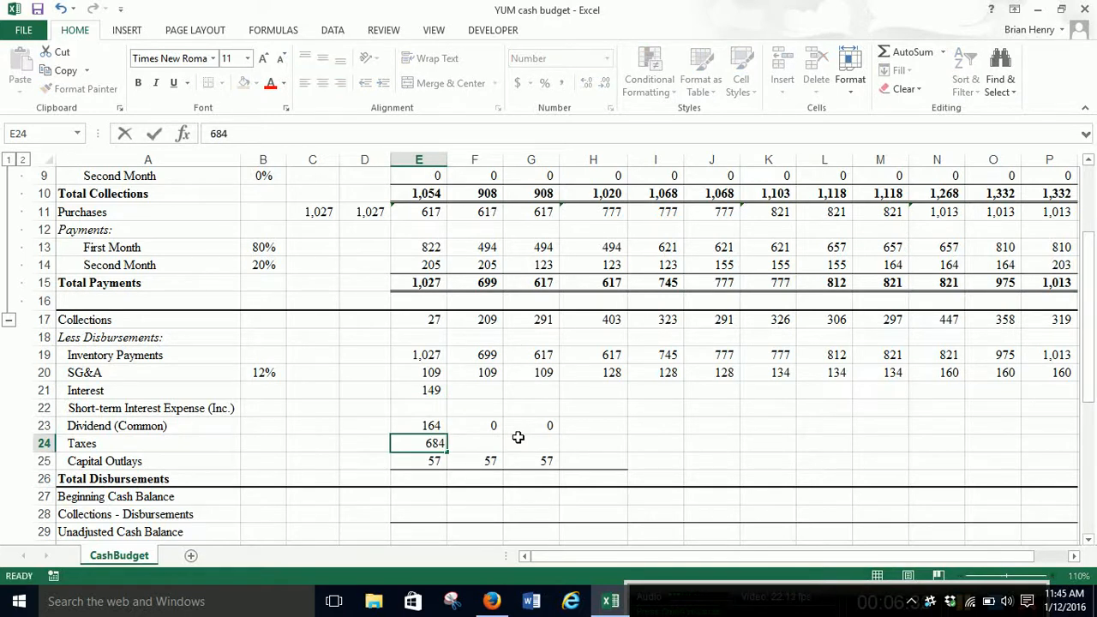
key(Return)
- Spread the annual taxes over twelve months by changing cell E24 to the formula =684/12
key(Up)
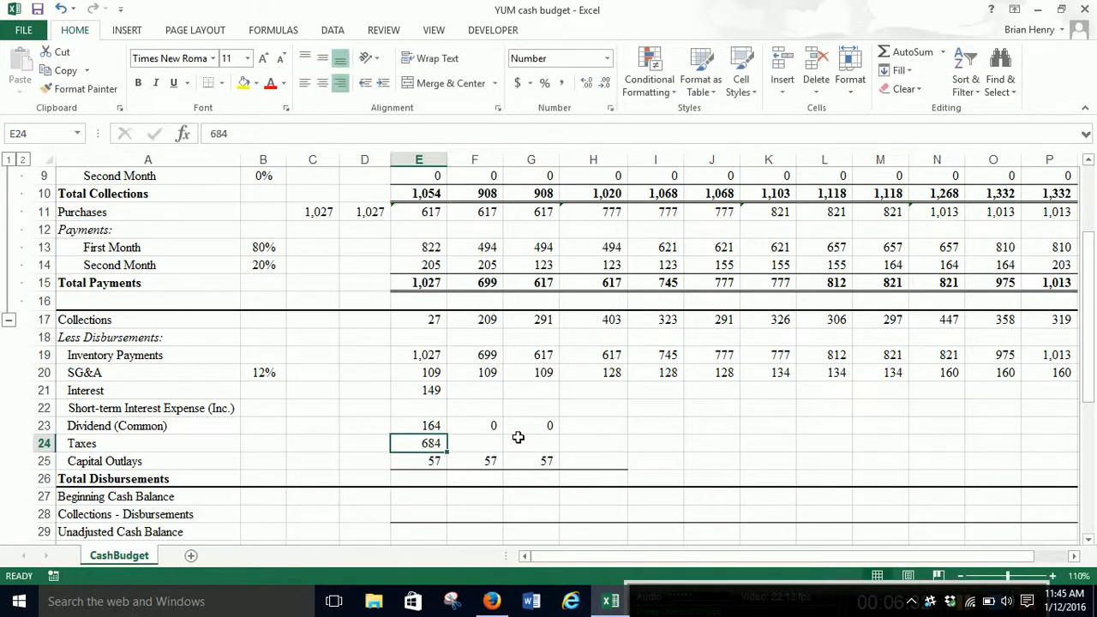
click(212, 135)
text(=)
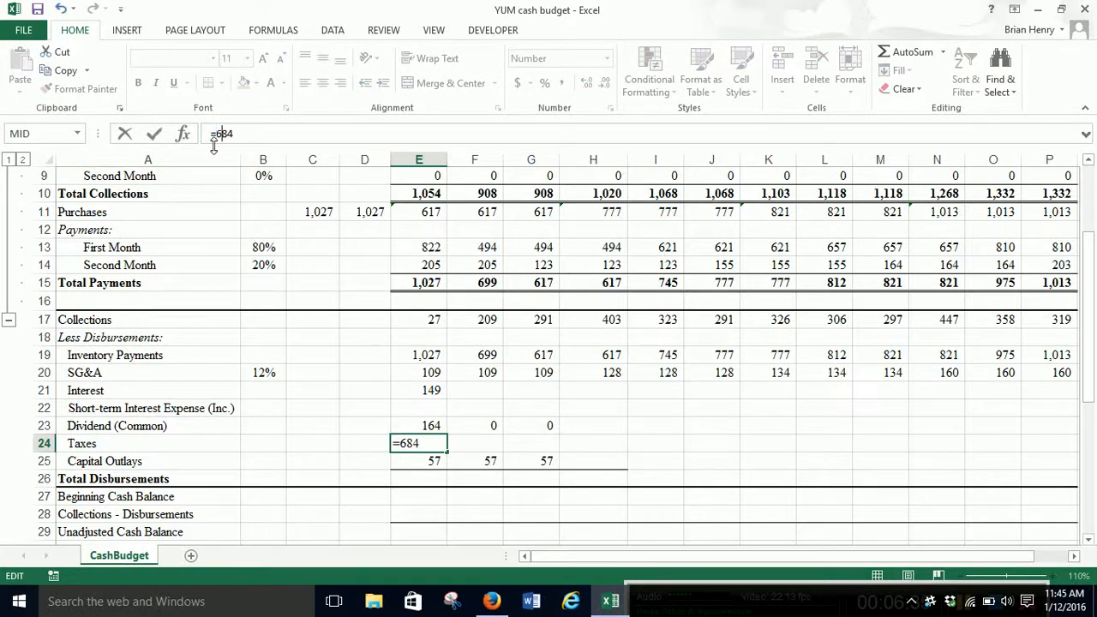
text(/12)
key(Return)
key(Up)
key(Up)
key(Down)
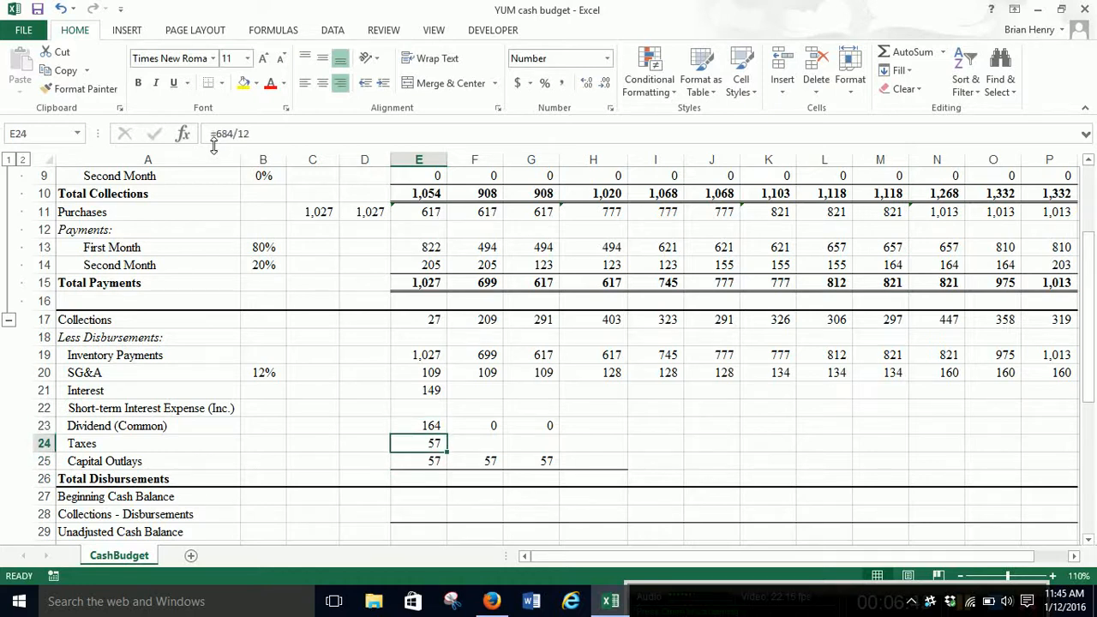
key(Down)
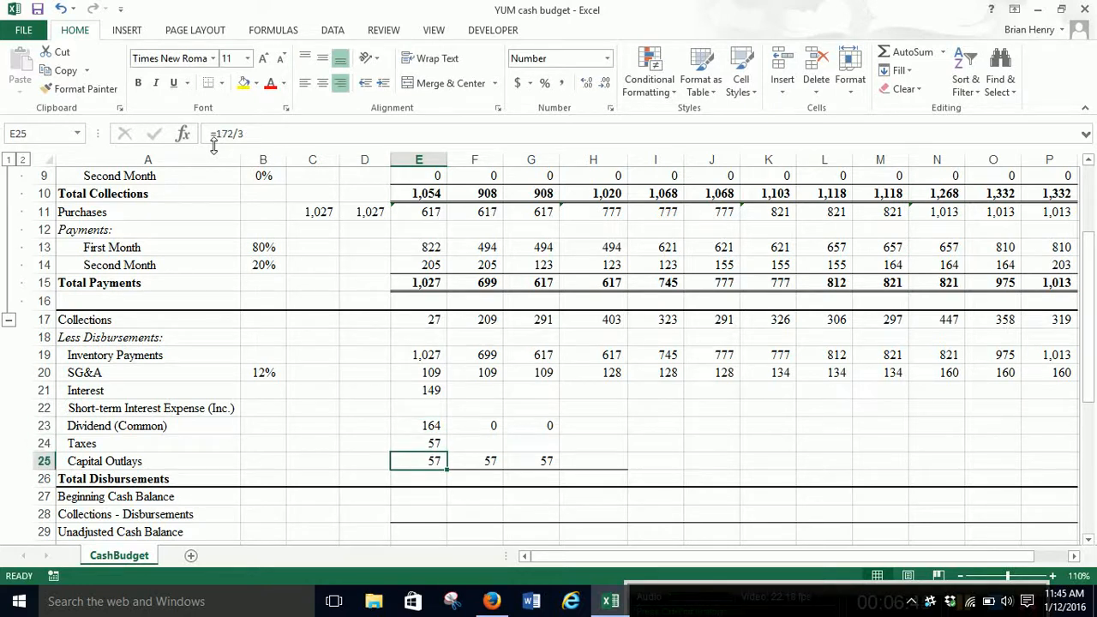
- Spread the annual interest over twelve months by changing cell E21 to the formula =149/12
key(Up)
key(Up)
key(Up)
key(Up)
key(Up)
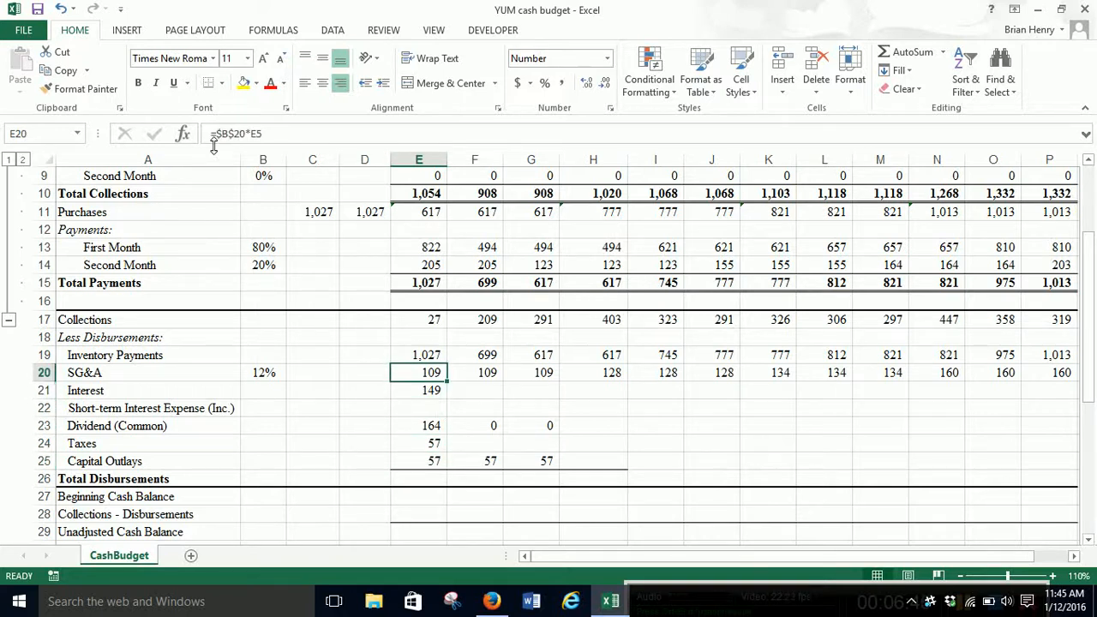
key(Down)
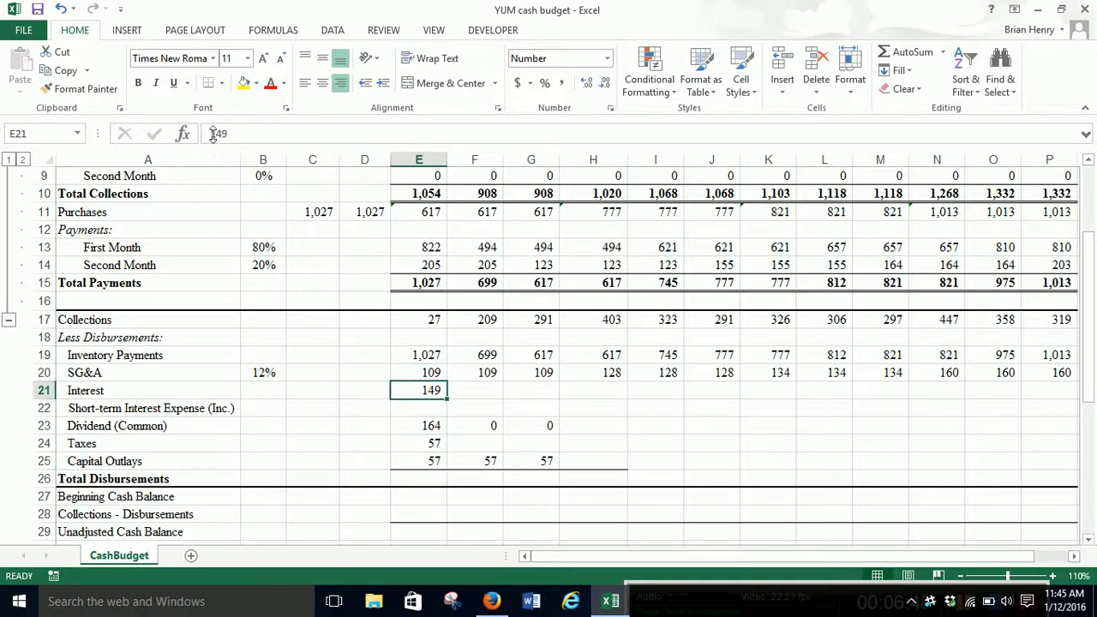
click(210, 134)
text(()
key(Right)
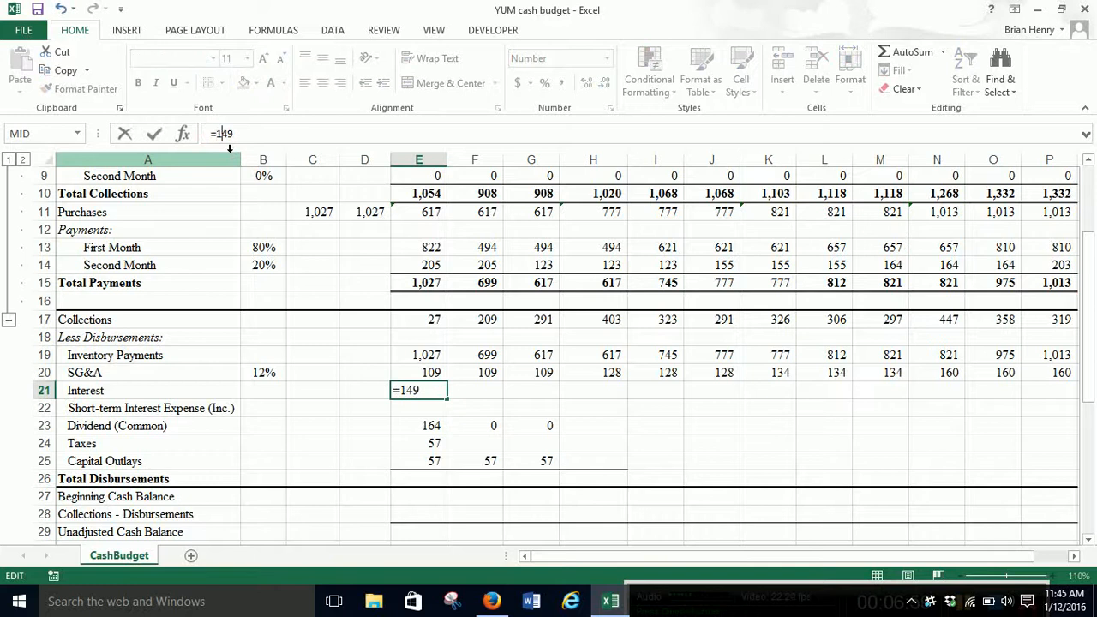
text(12)
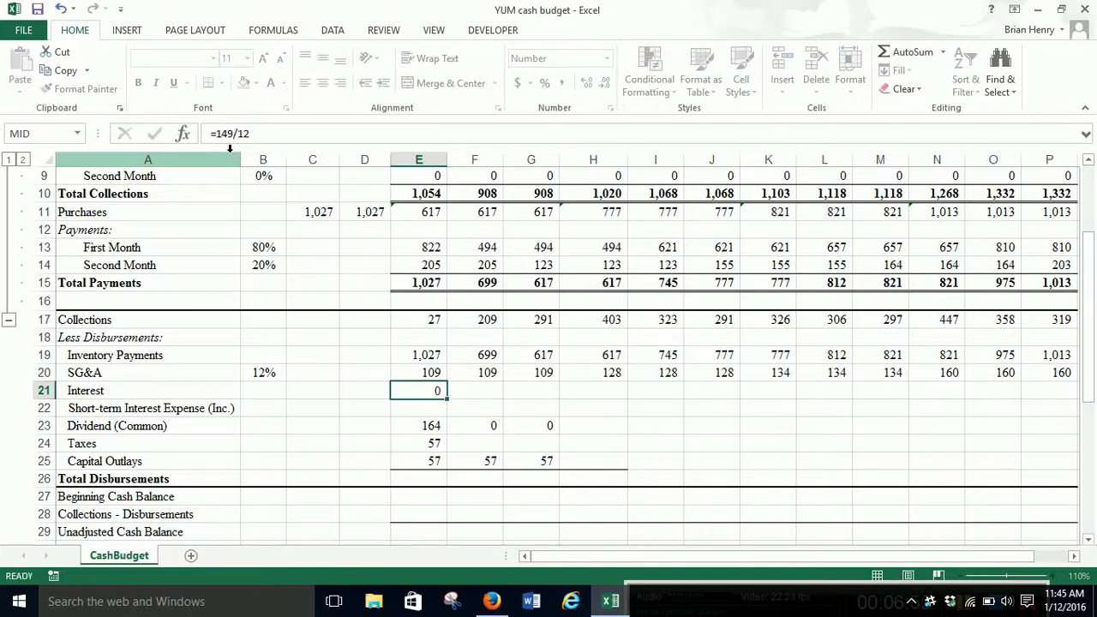
key(Return)
- Fill the Taxes formula from E24 across the remaining months through P24
key(Down)
key(Down)
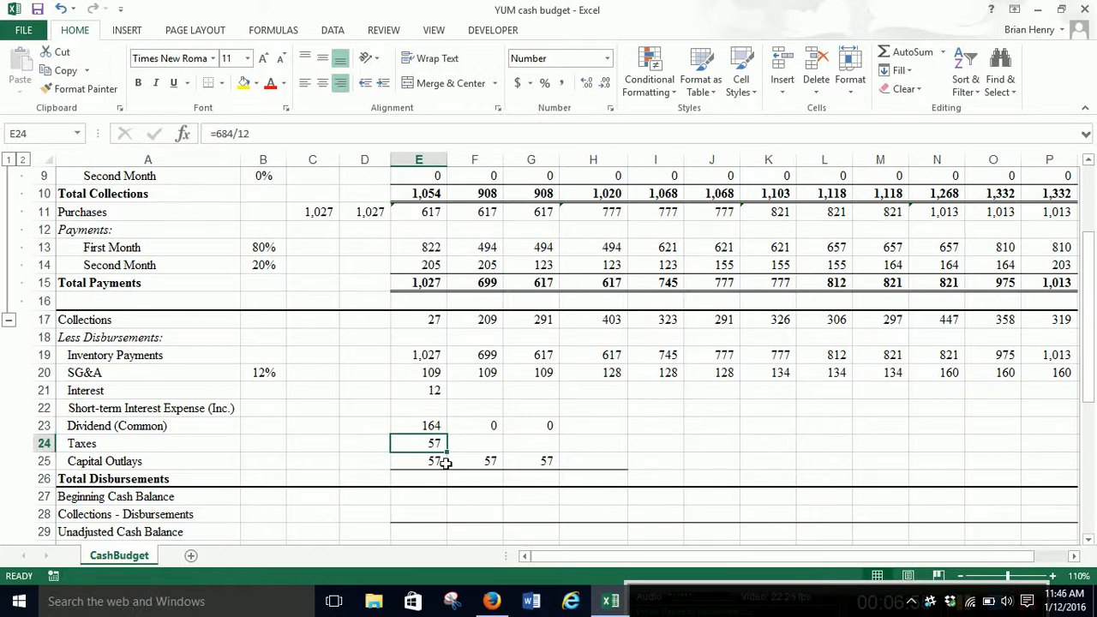
drag(447, 458, 887, 458)
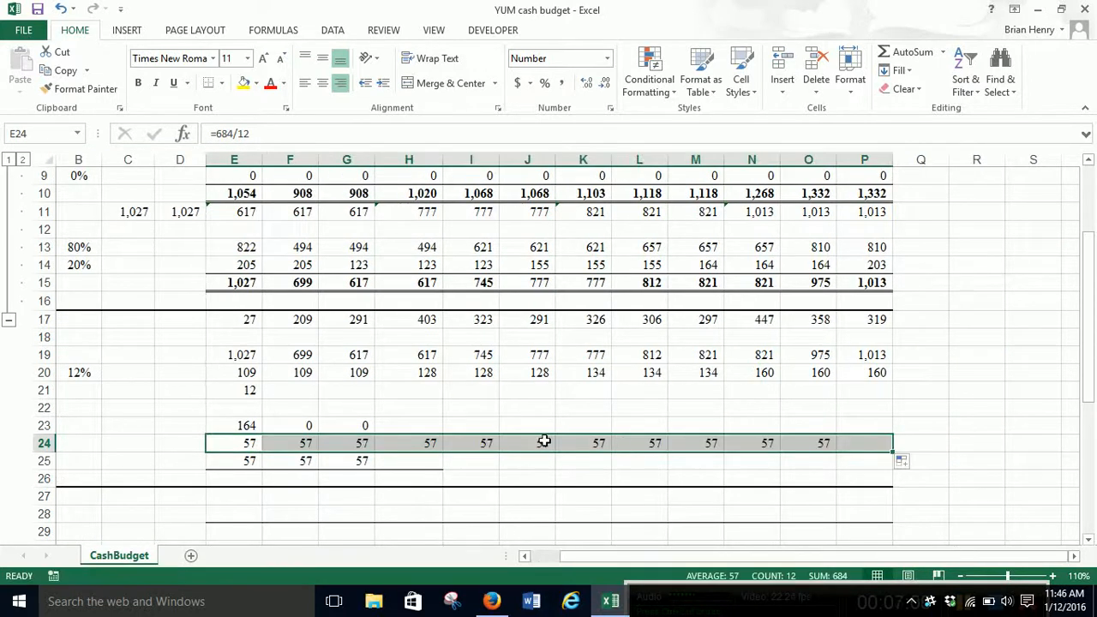
- Fill the Interest formula from E21 across the remaining months through P21
click(247, 390)
drag(262, 398, 899, 396)
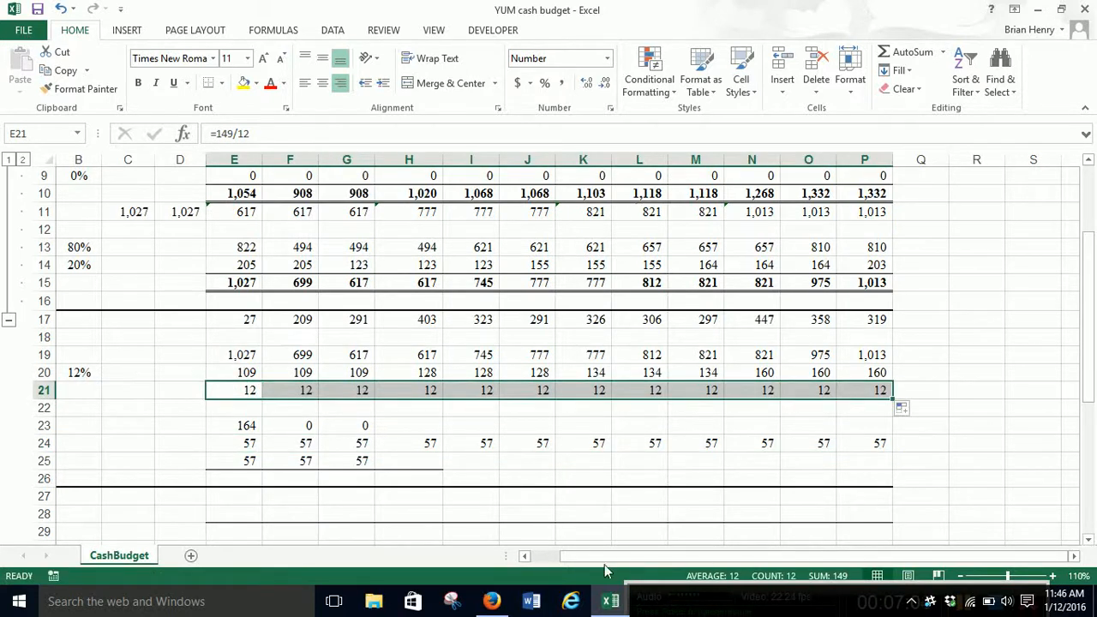
click(550, 553)
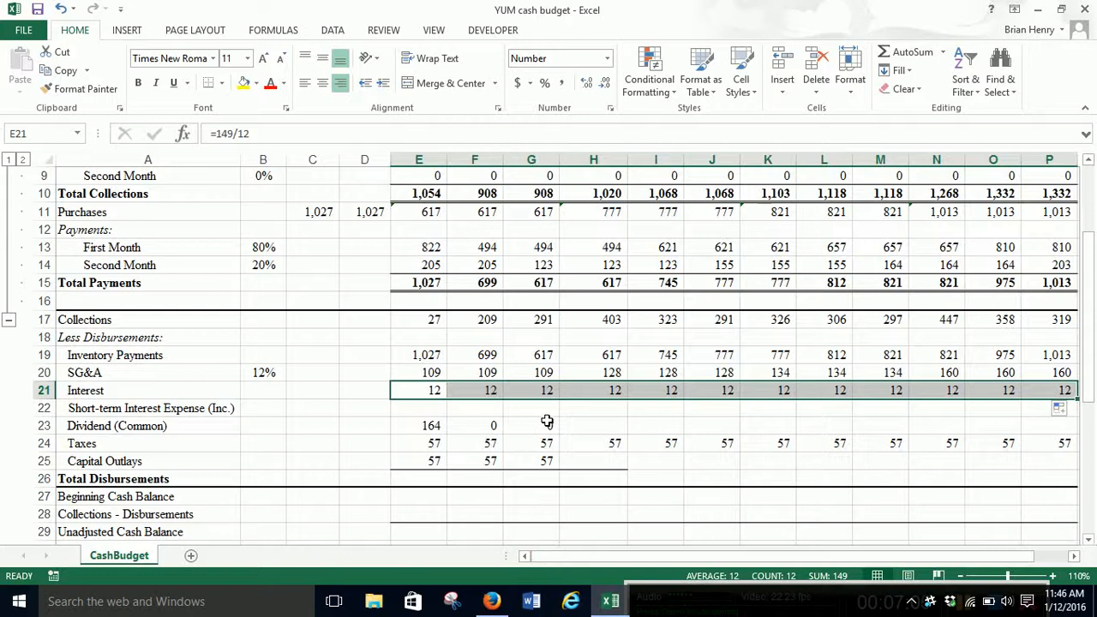
- Select the Dividend cell H23, switch to Firefox and bring up YUM's second-quarter 2014 SEC filing
click(586, 426)
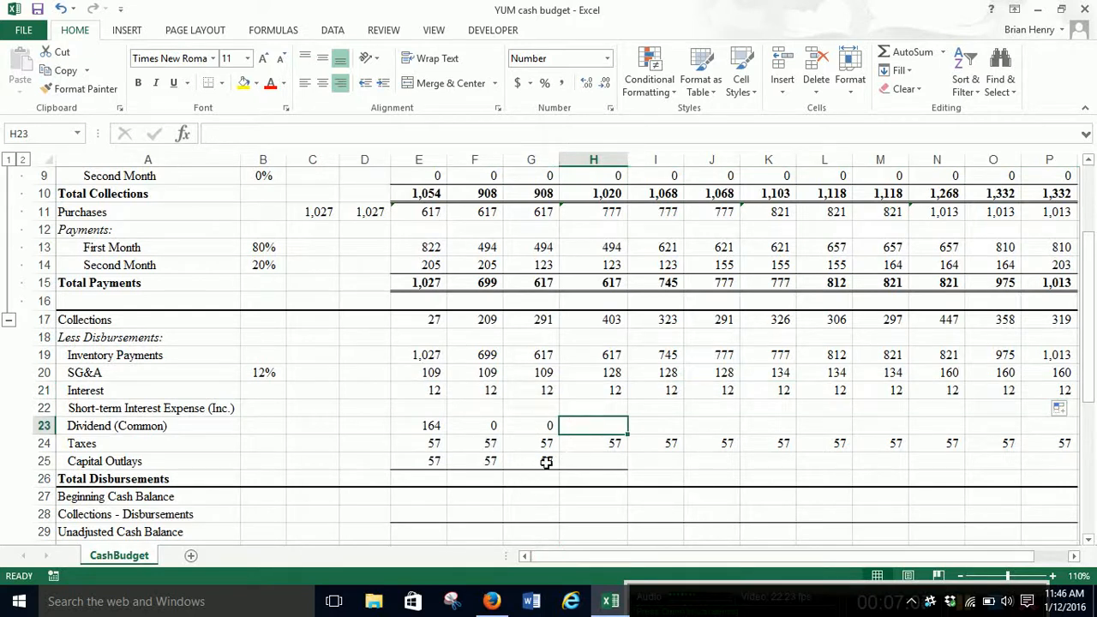
click(491, 601)
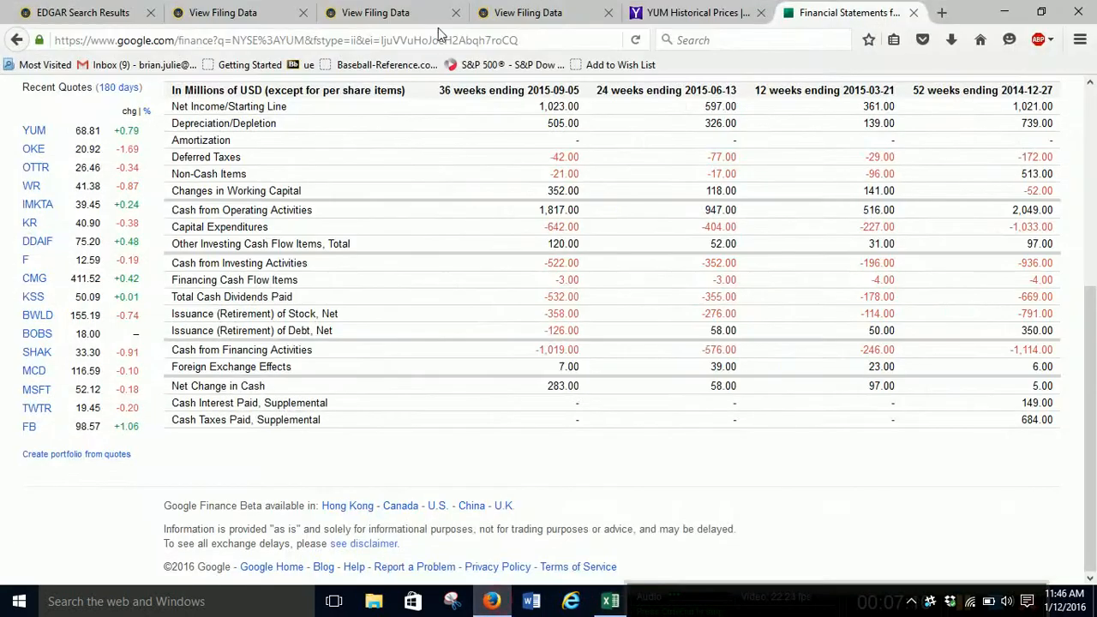
click(360, 12)
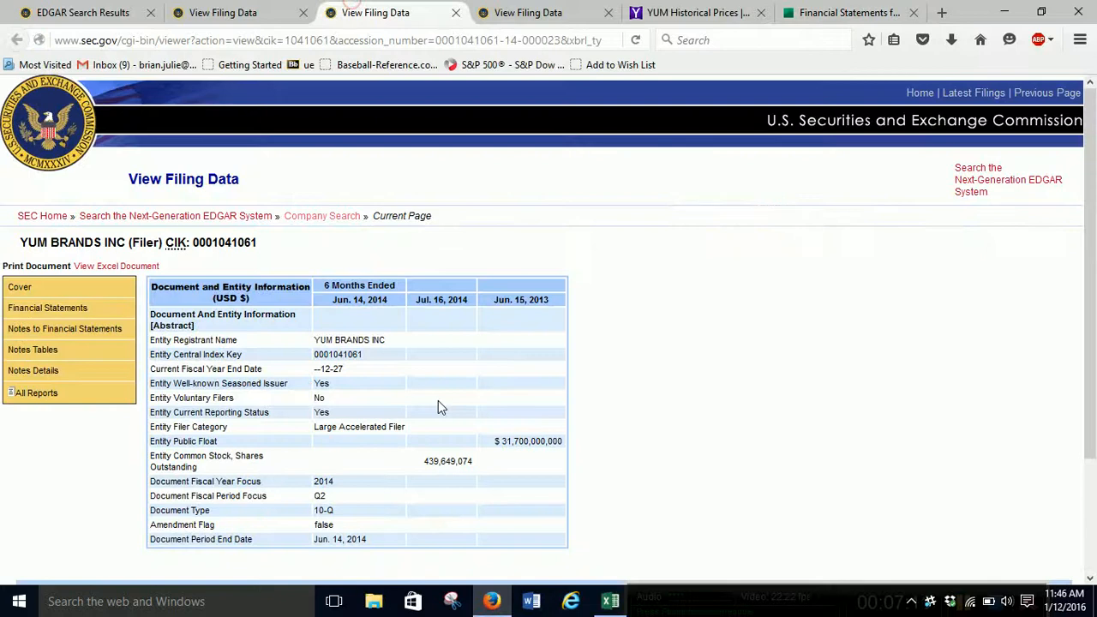
- Open the condensed consolidated statements of cash flows in the second-quarter 2014 filing and search it for "capital"
click(30, 312)
click(68, 444)
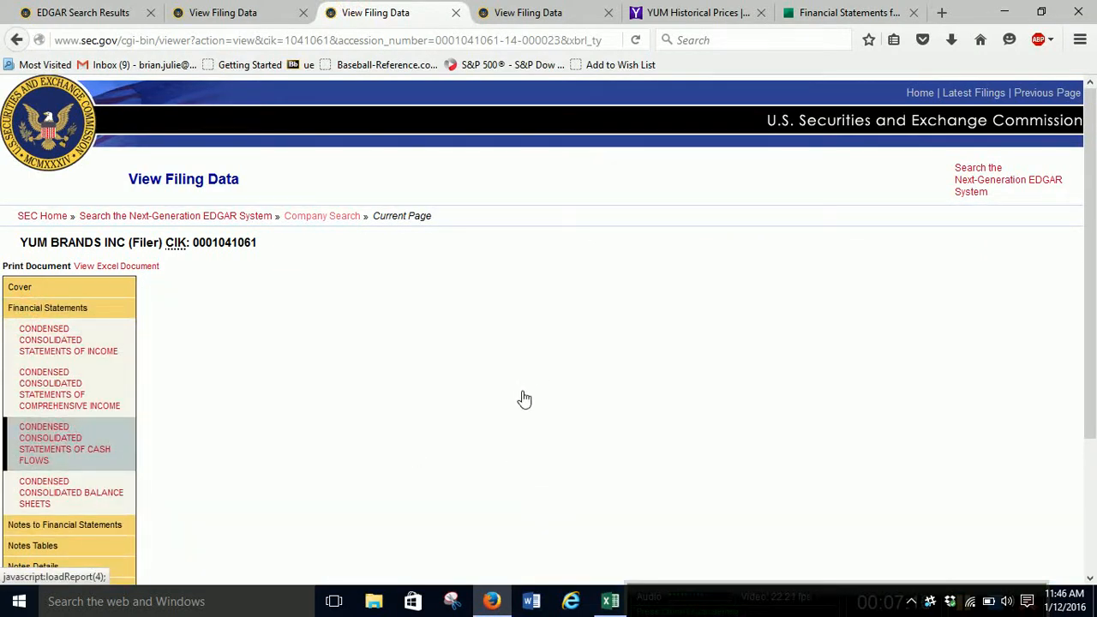
scroll(524, 400, down, 9)
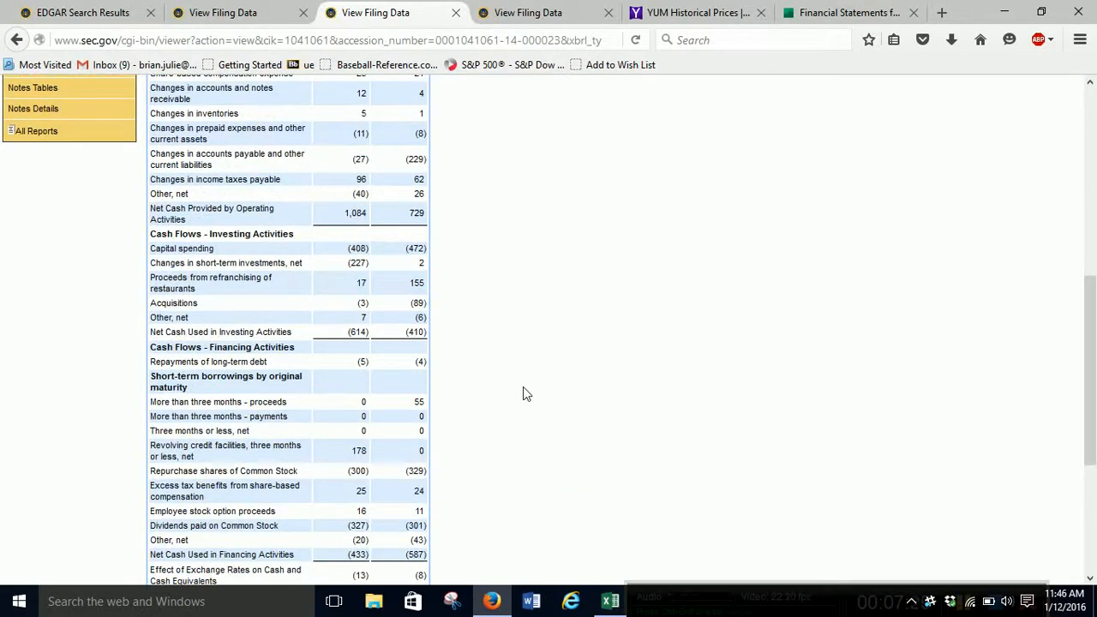
key(ctrl+f)
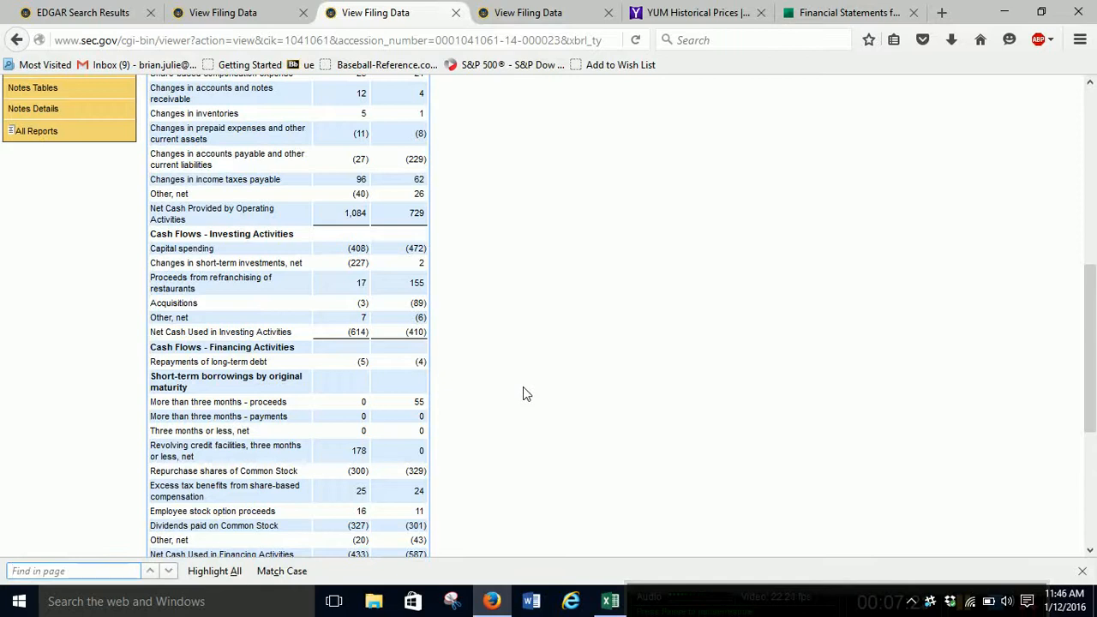
text(capital)
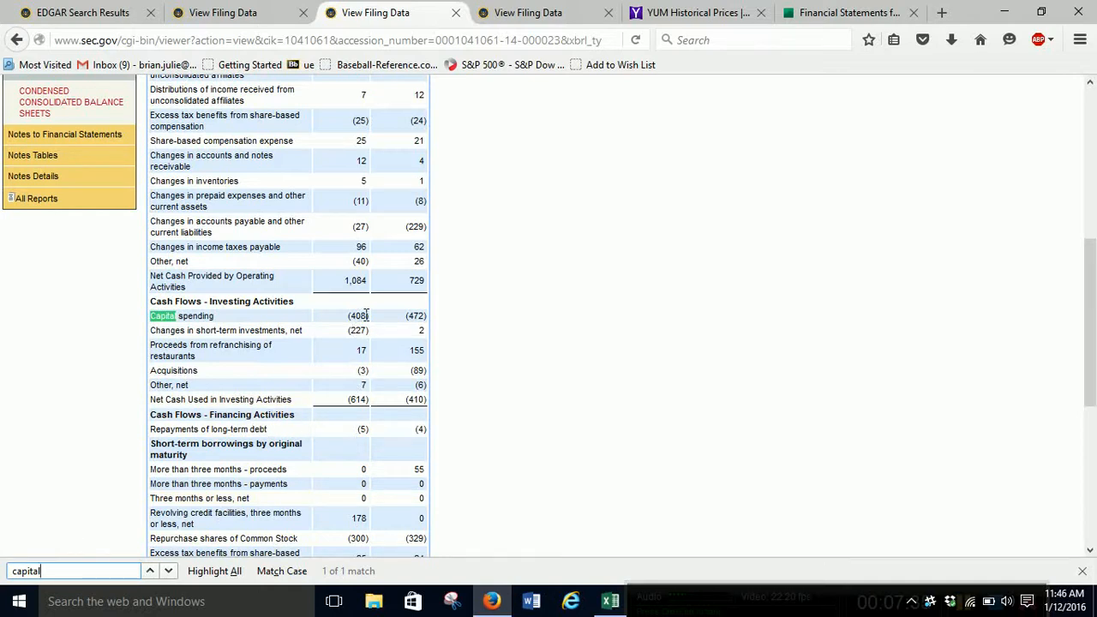
- Switch to the Excel cash budget and enter the formula =408/3 in the Capital Outlays cell H25
click(626, 608)
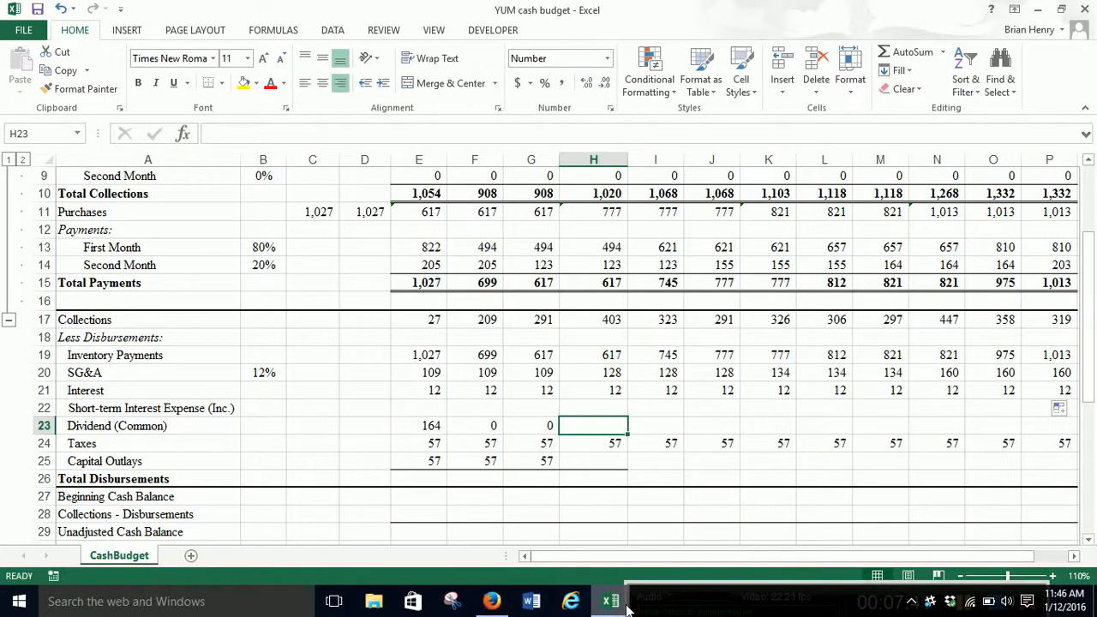
key(Down)
key(Down)
text(=)
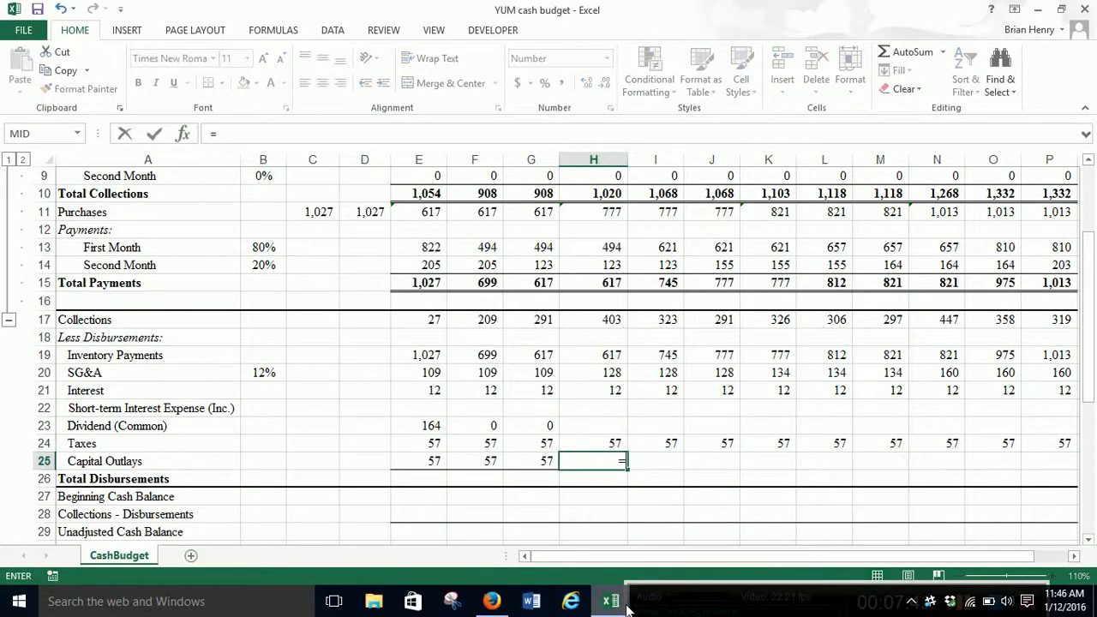
text(408/)
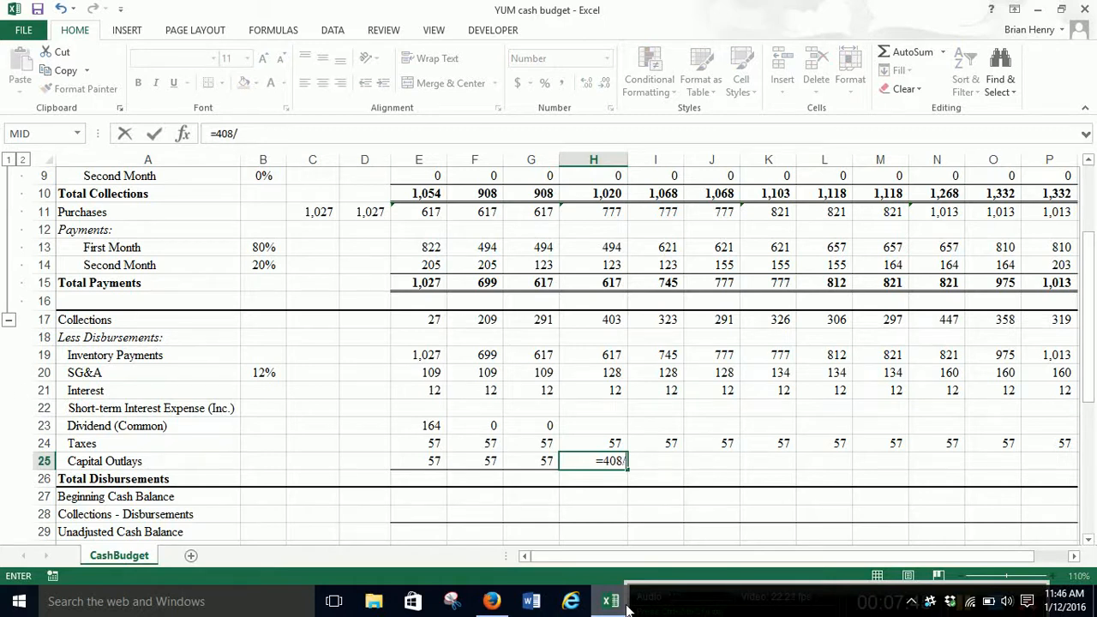
text(3)
key(Right)
key(Left)
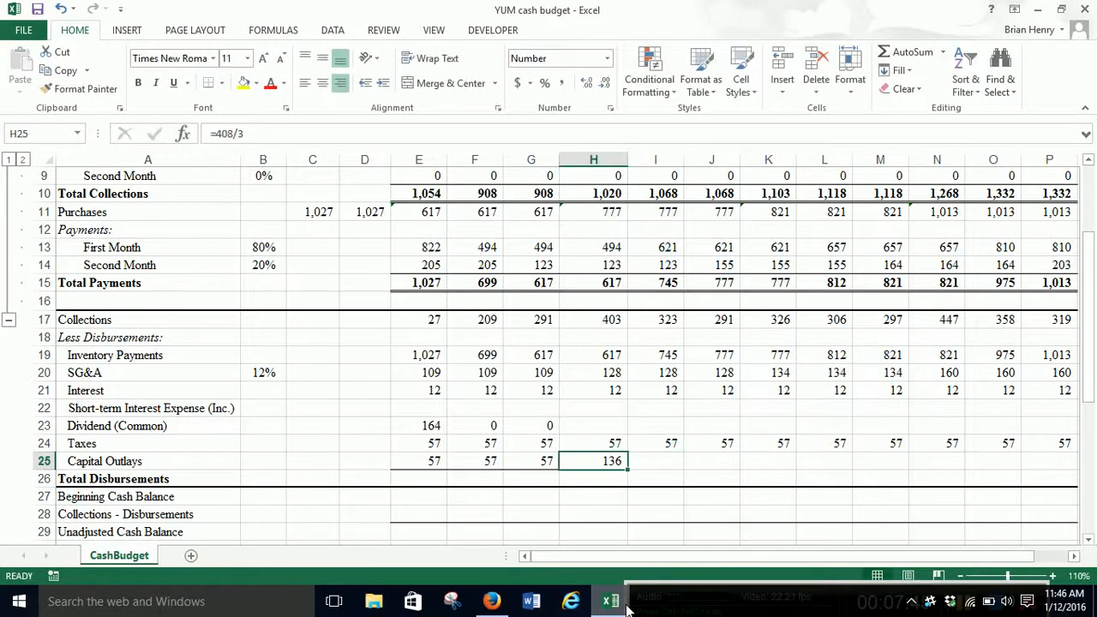
- Link Capital Outlays cells I25 and J25 each to the preceding month's value
click(670, 464)
text(=)
key(Left)
key(Tab)
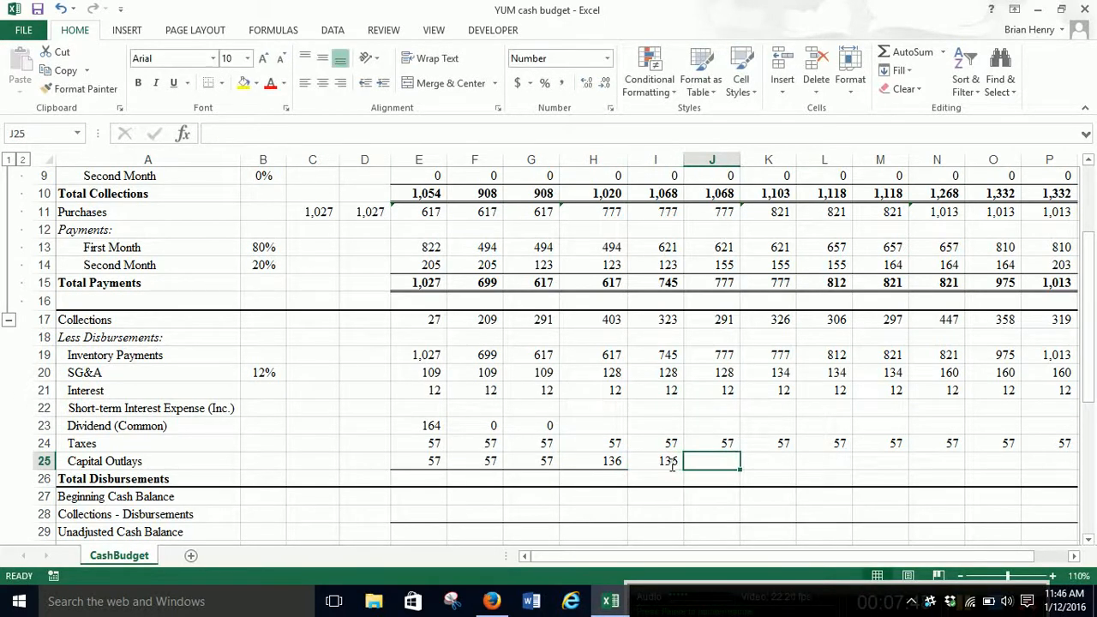
text(=)
key(Left)
key(Tab)
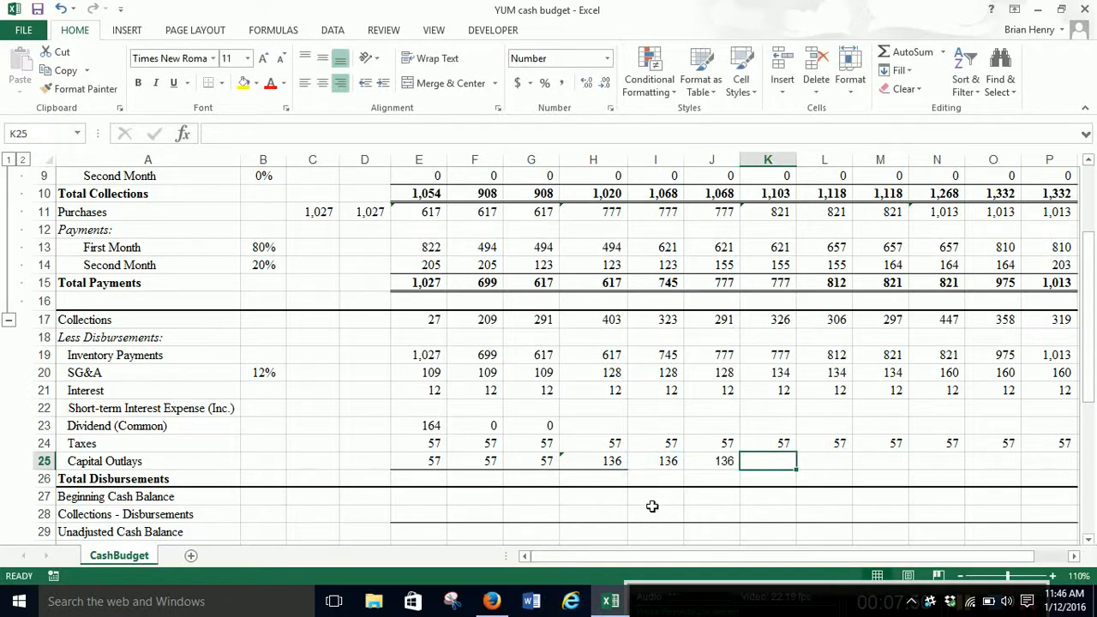
- Check the dividends paid and the period covered by the filing's cash flow statement in Firefox, comparing with the Excel budget
click(490, 600)
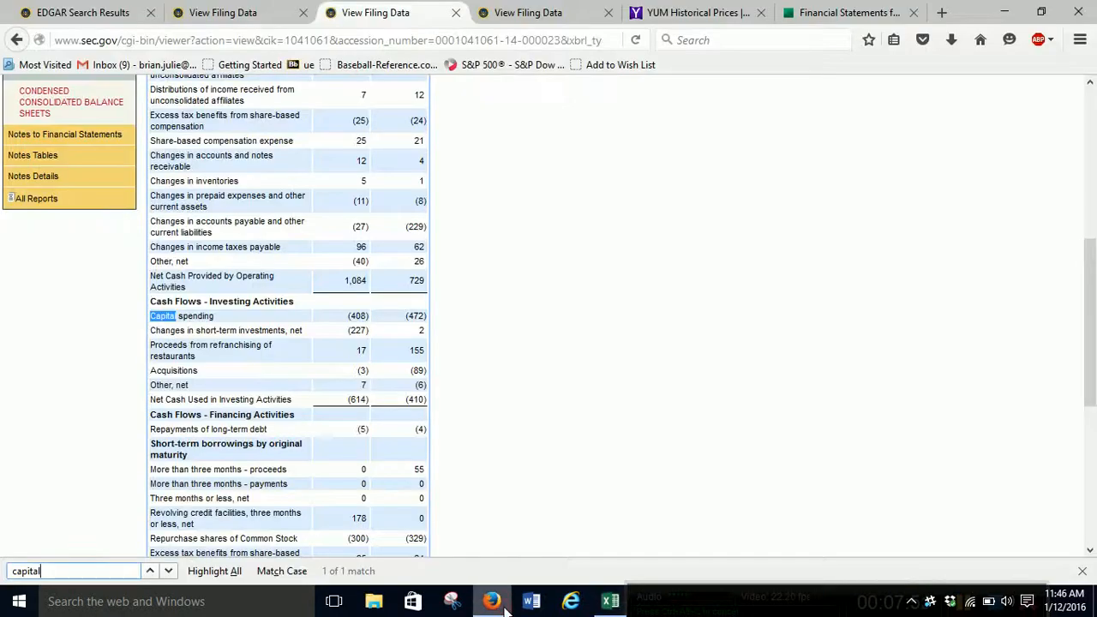
scroll(446, 446, down, 5)
scroll(446, 446, down, 1)
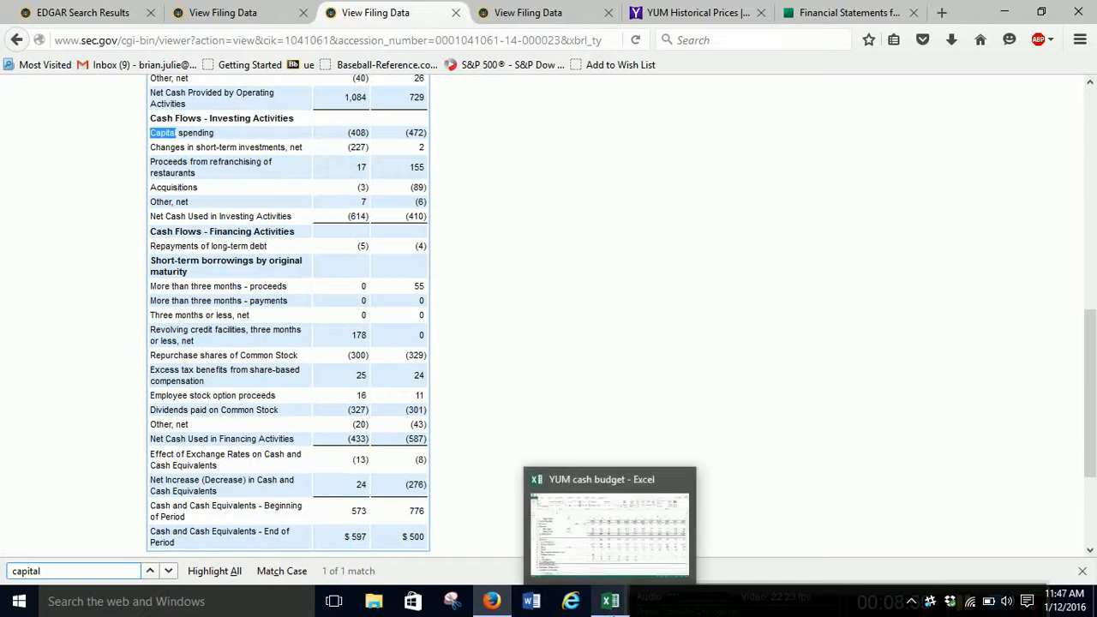
click(610, 601)
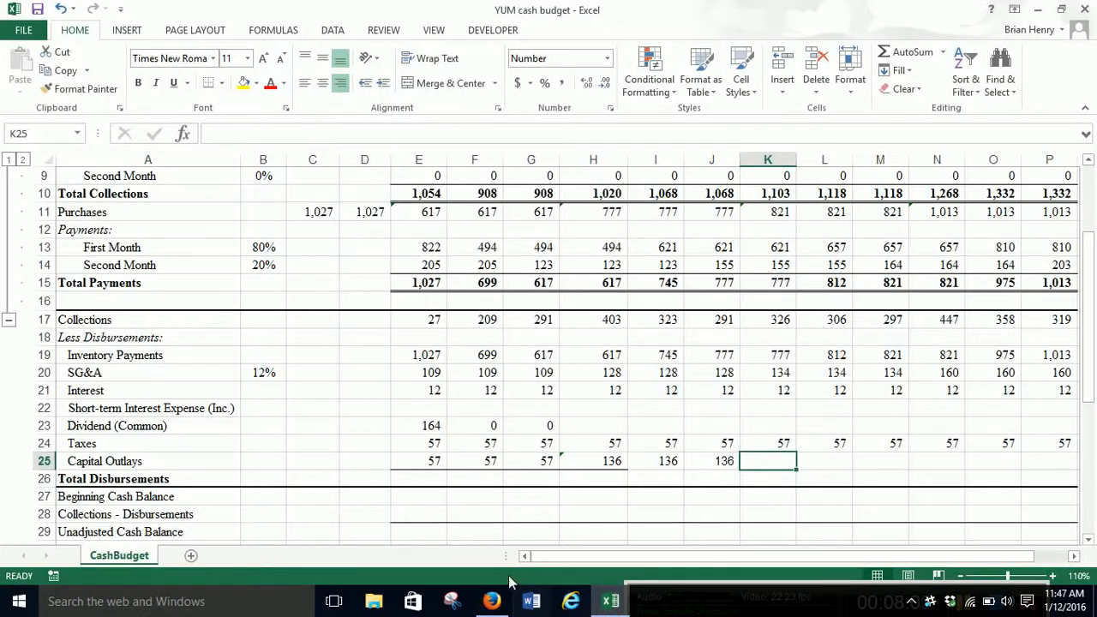
mouse_move(501, 610)
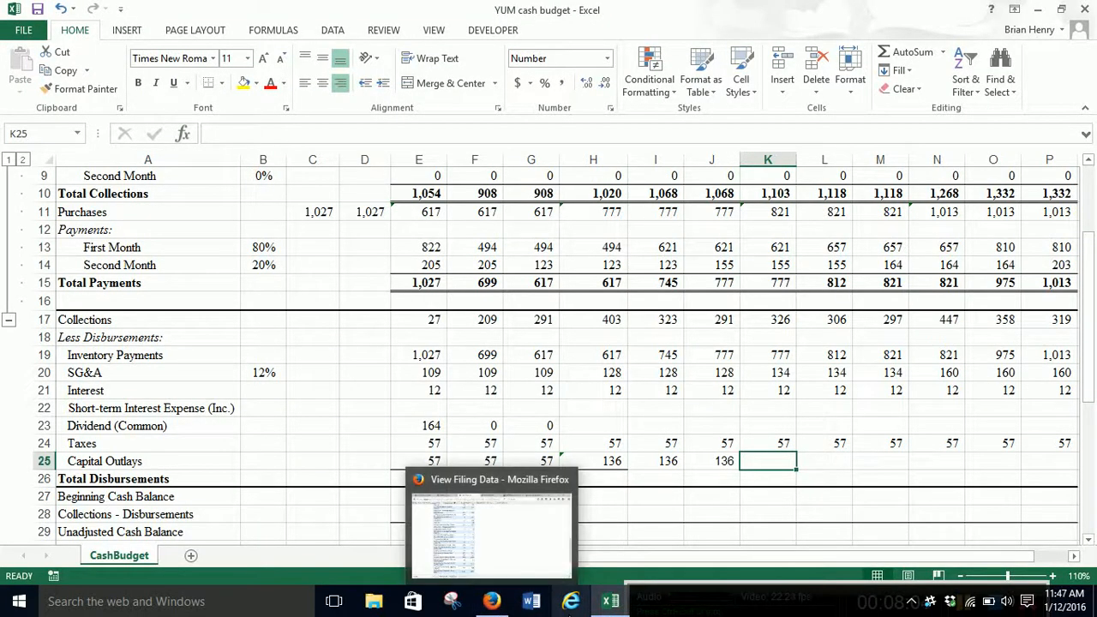
click(493, 599)
scroll(422, 240, up, 9)
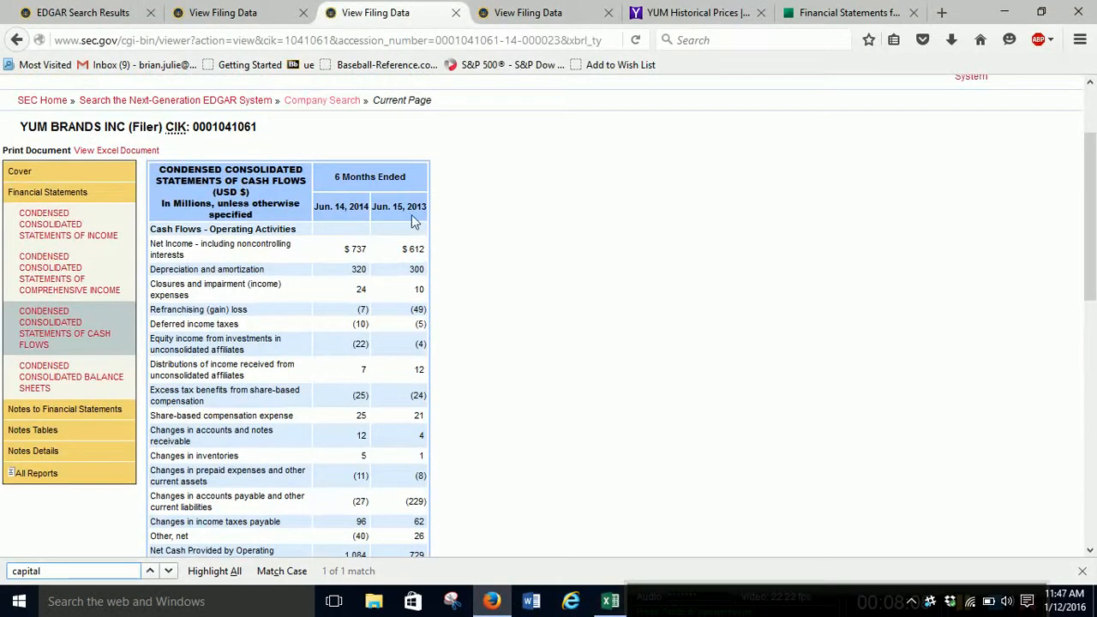
- Back in the Excel budget, change the Capital Outlays formula in H25 to =(408-SUM(E25:G25))/3
click(610, 602)
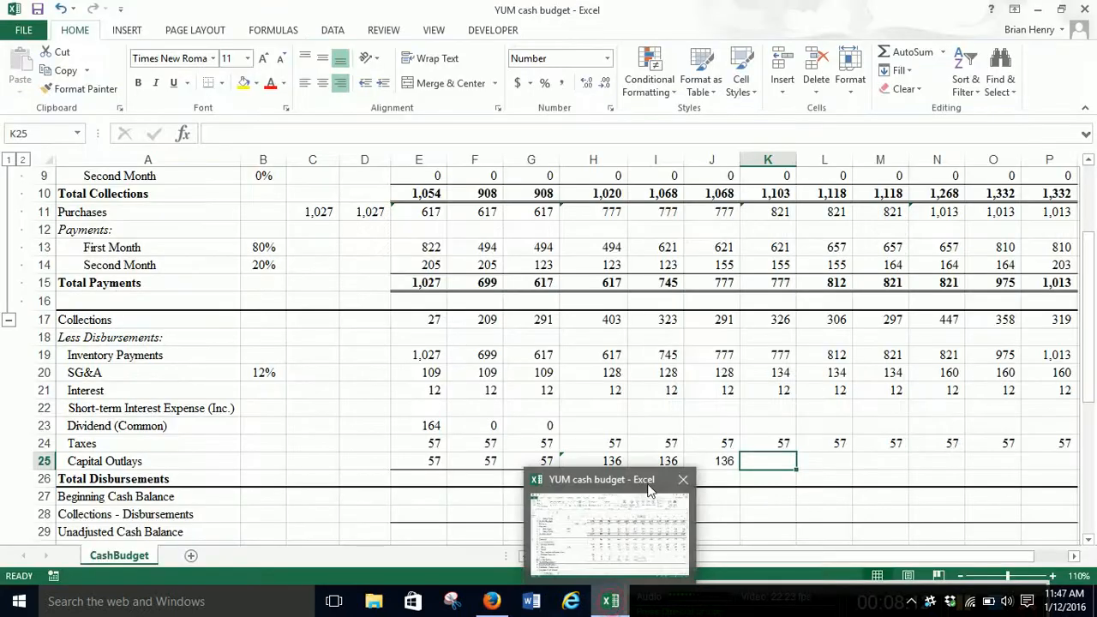
click(599, 426)
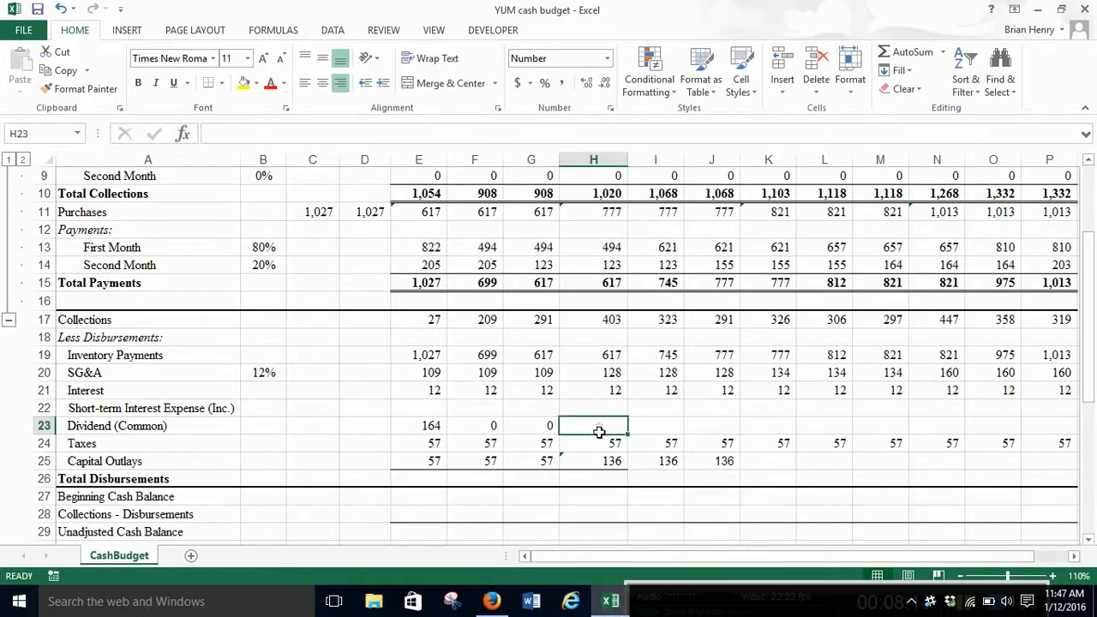
click(615, 461)
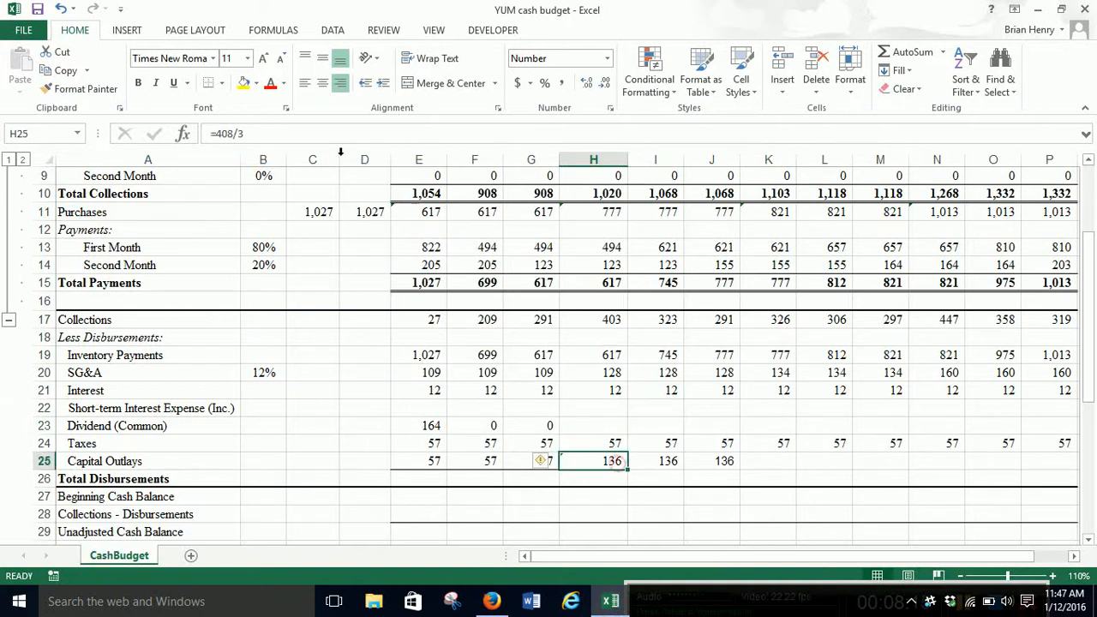
click(220, 132)
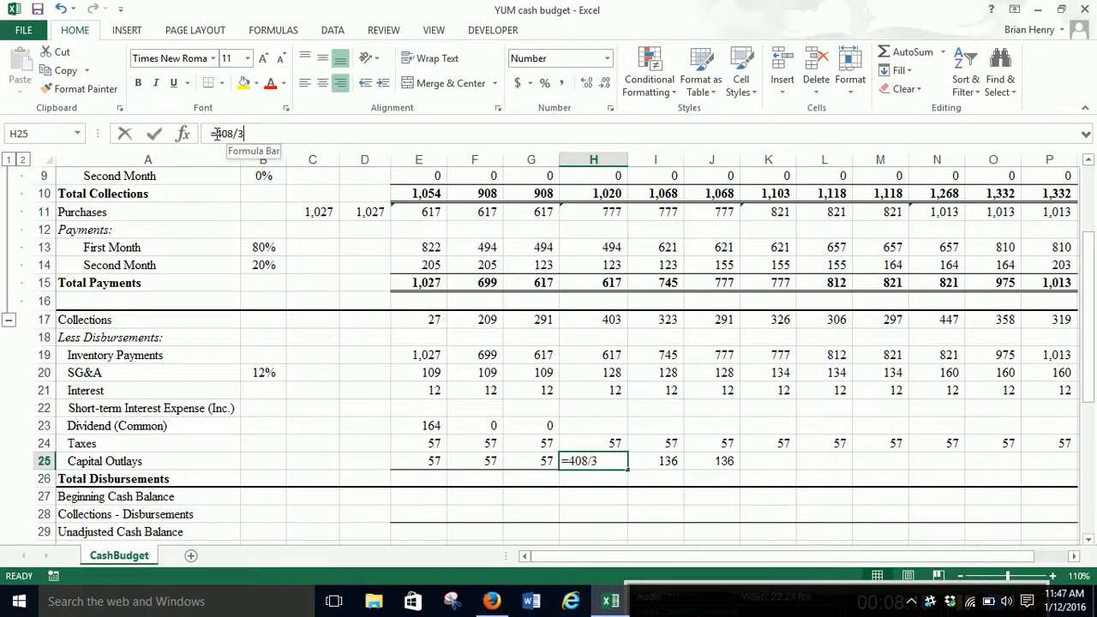
text(()
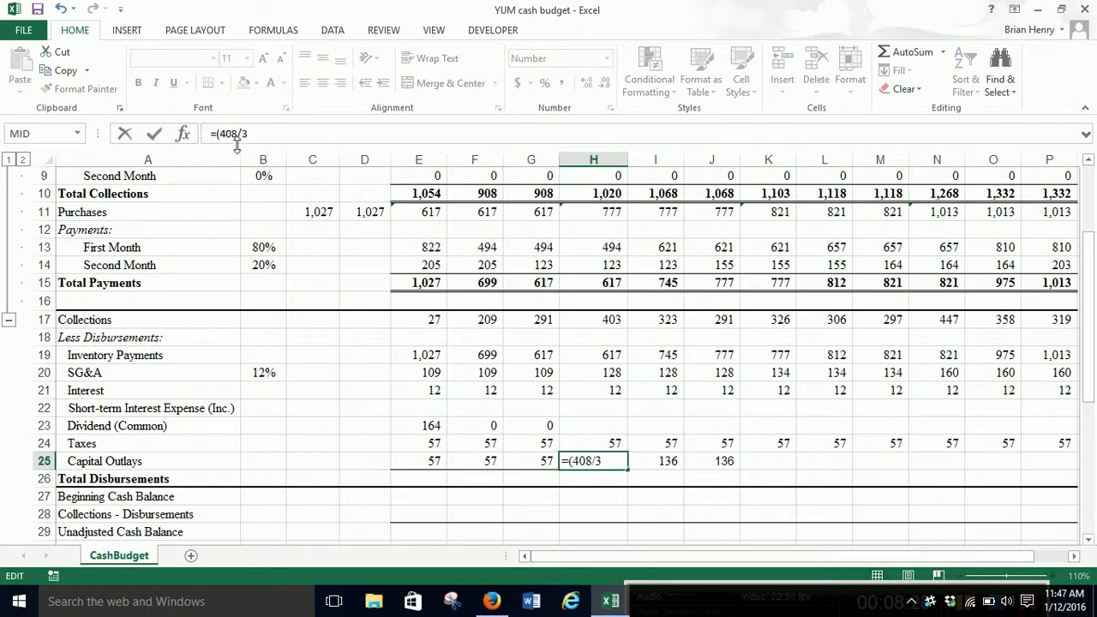
click(240, 133)
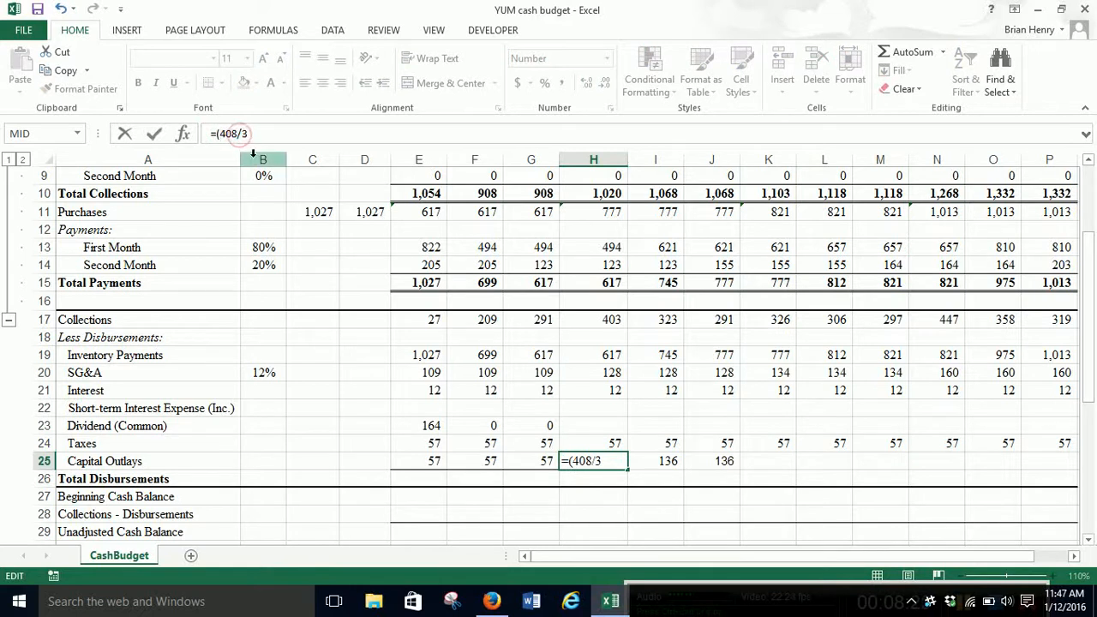
text(-sum()
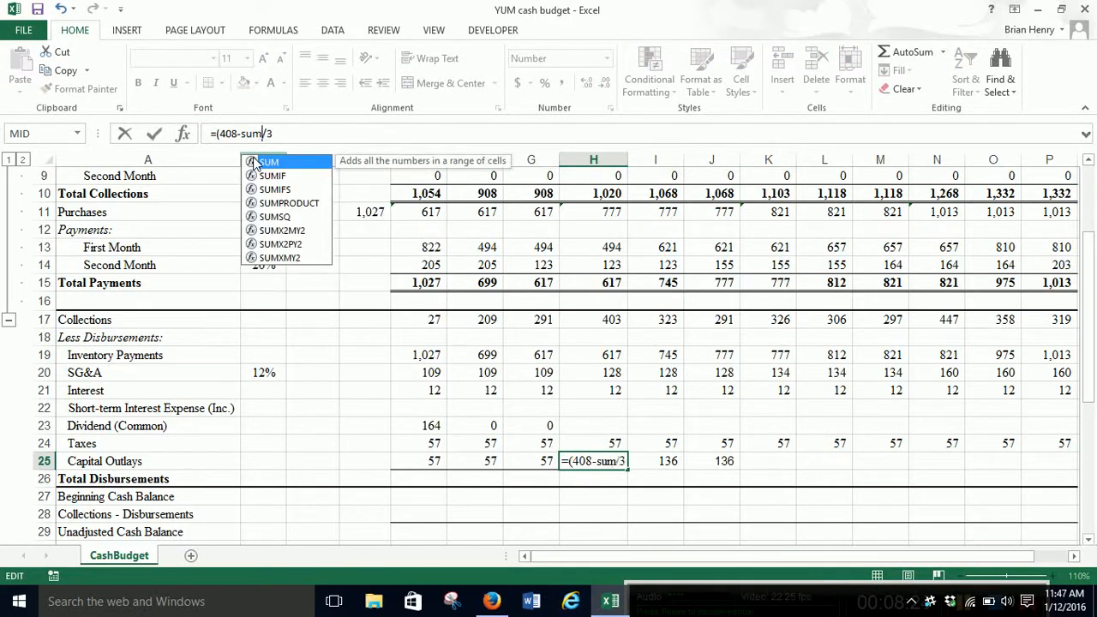
key(Right)
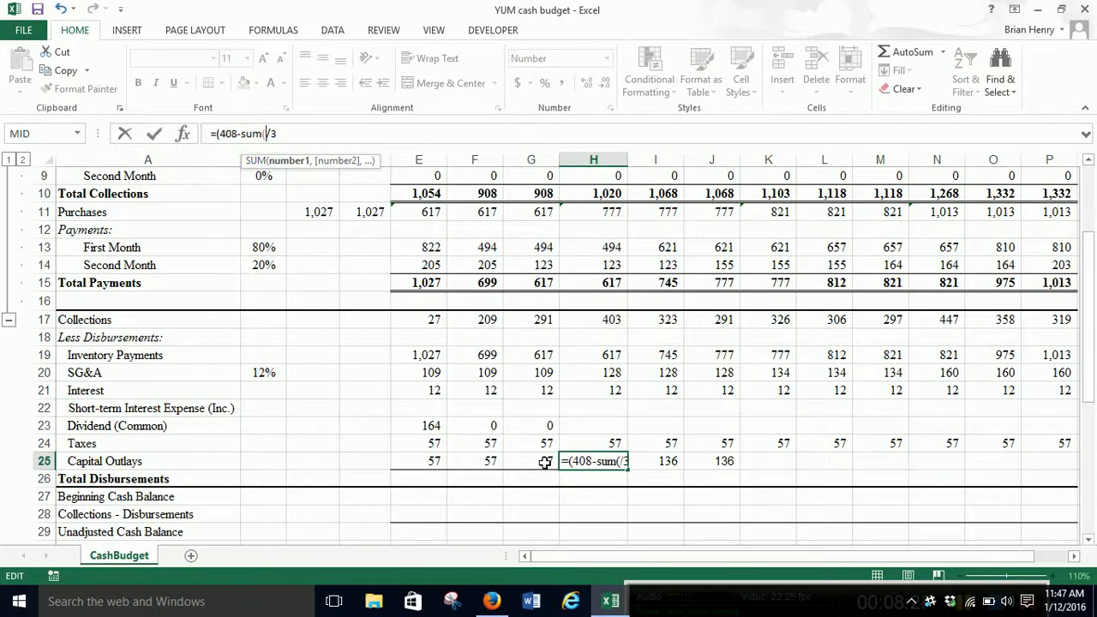
drag(545, 463, 424, 461)
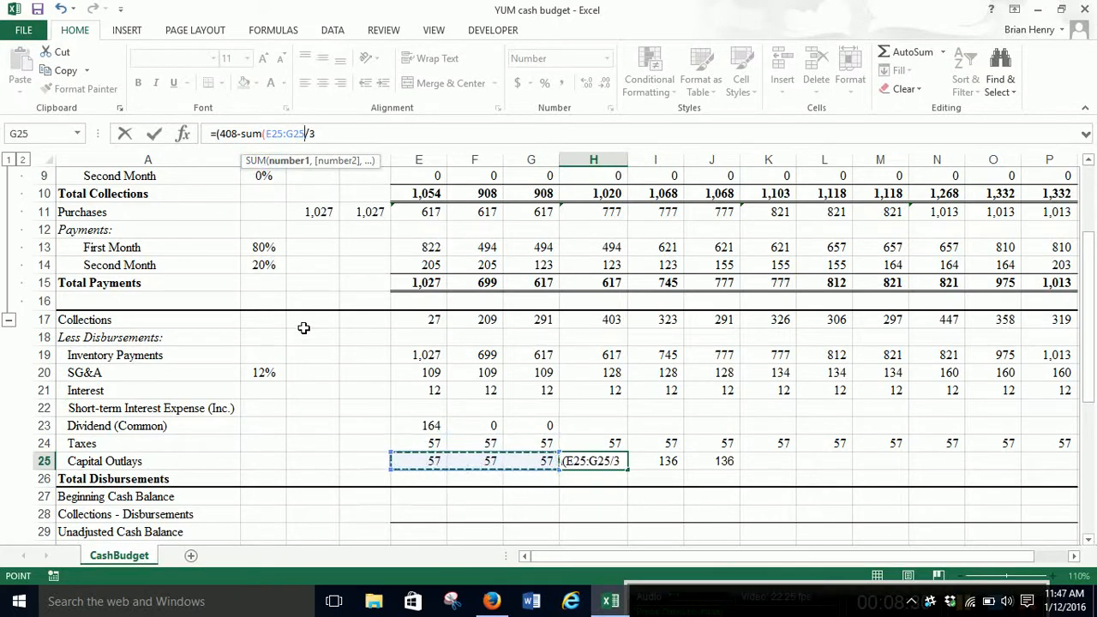
text()))
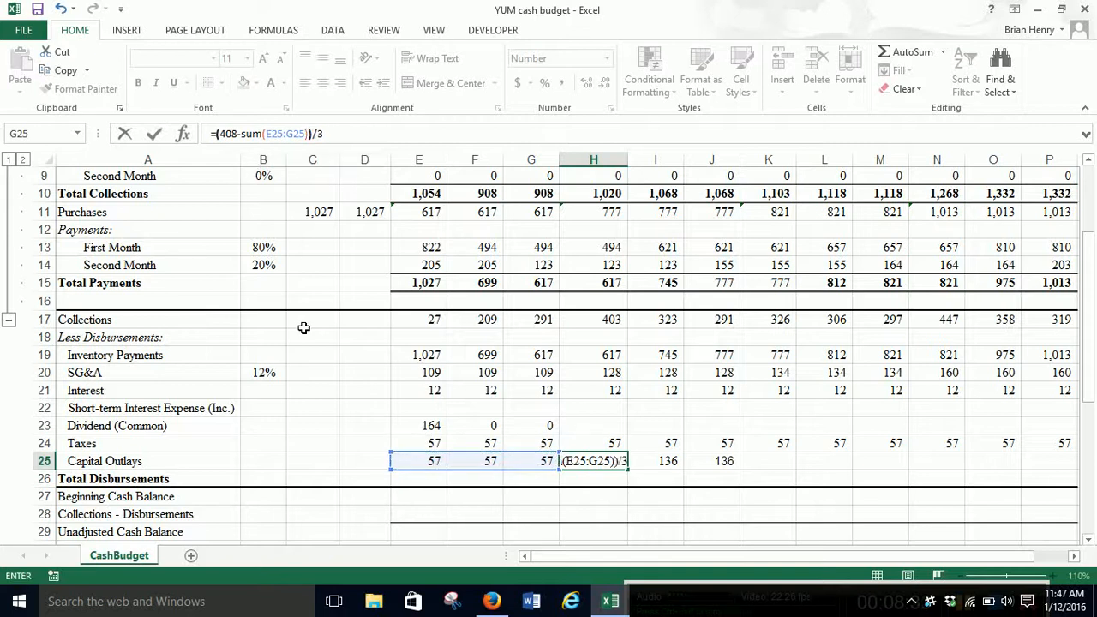
key(Return)
key(Up)
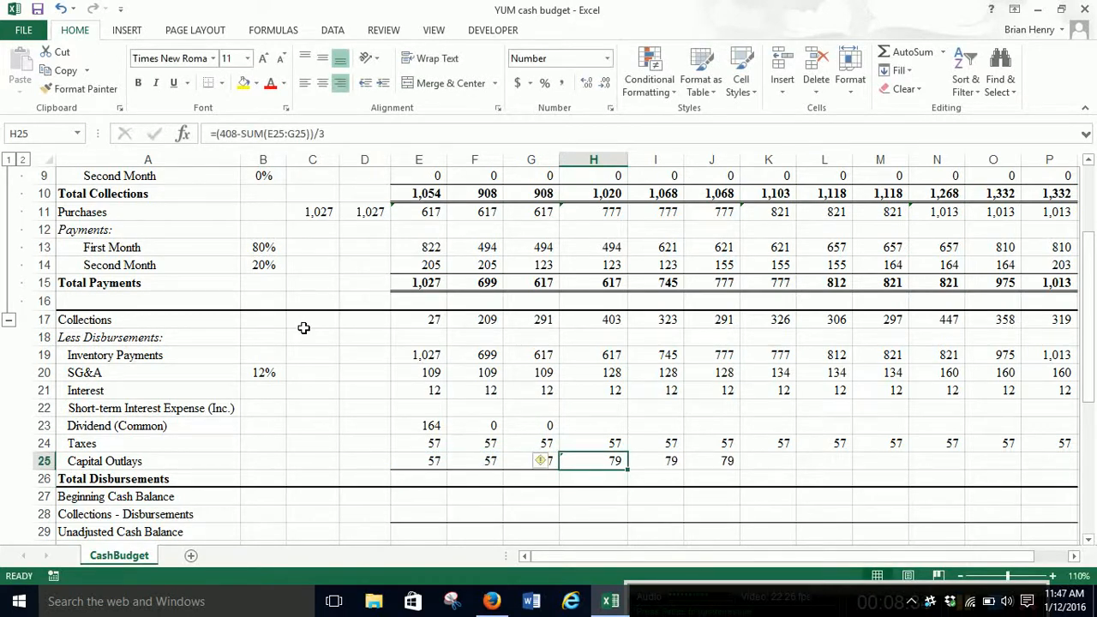
- Select Dividend cell H23, review YUM's dividend history on Yahoo Finance in Firefox, and compare it with the months in the Excel budget
key(Up)
key(Up)
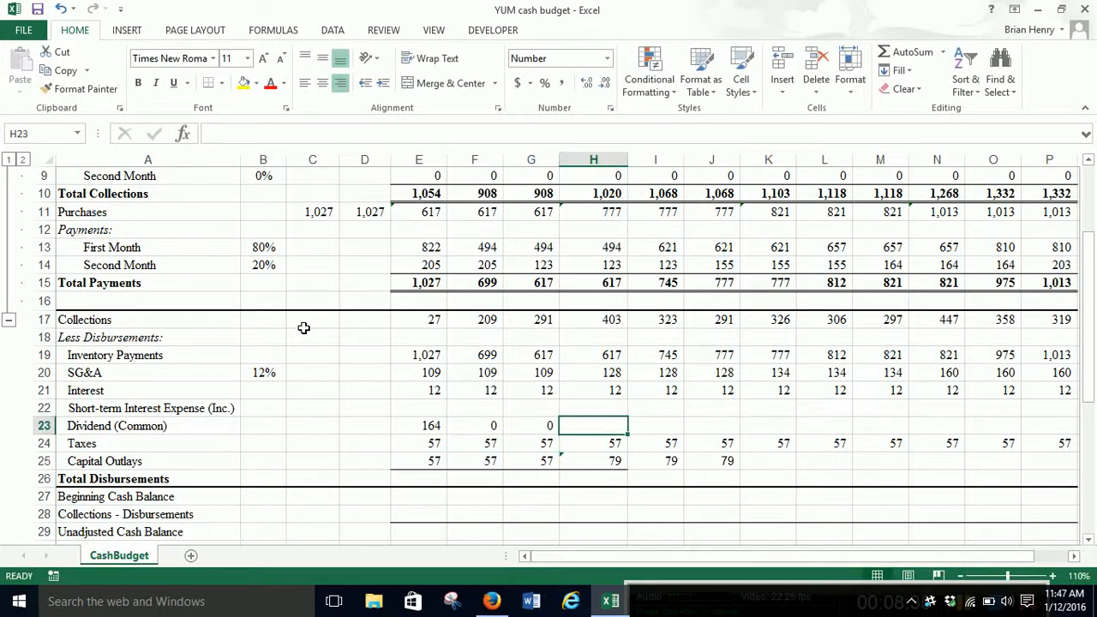
click(492, 600)
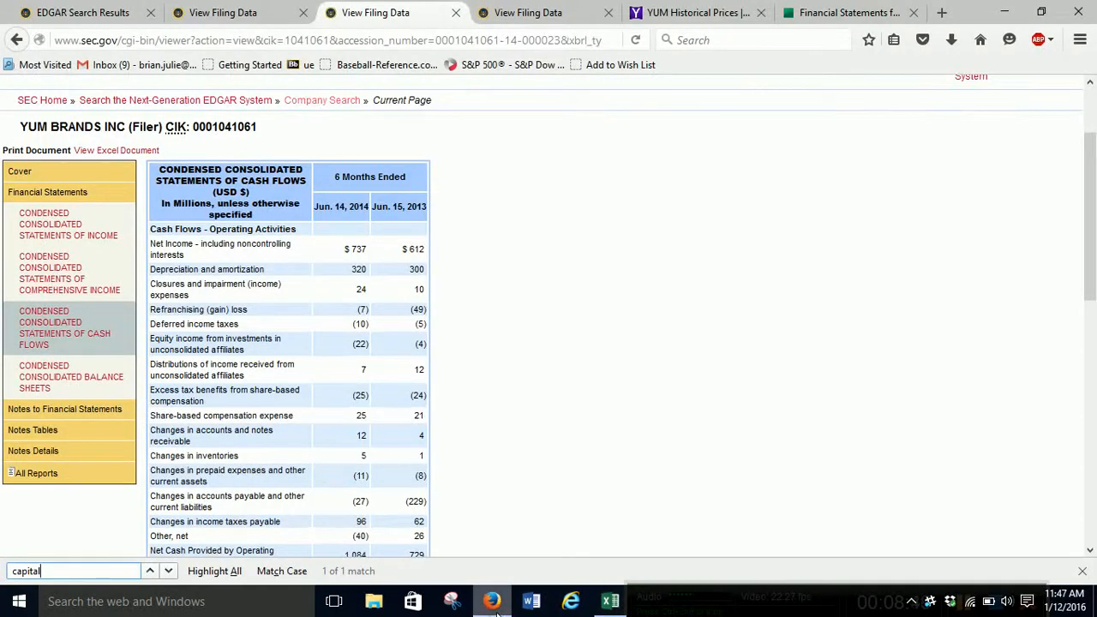
click(716, 12)
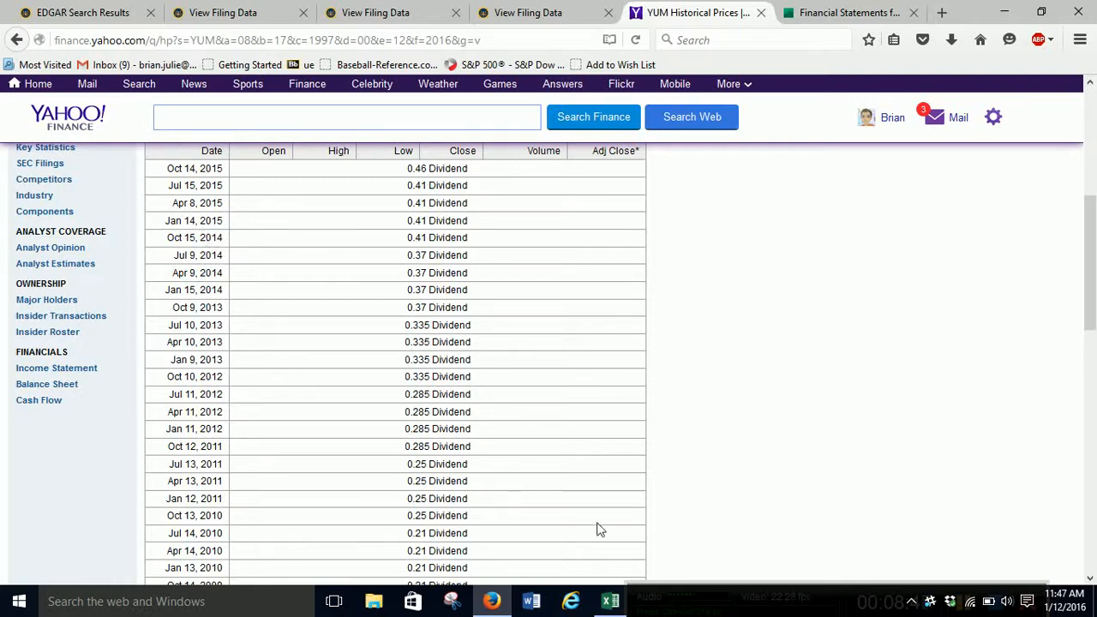
click(611, 600)
scroll(675, 359, up, 3)
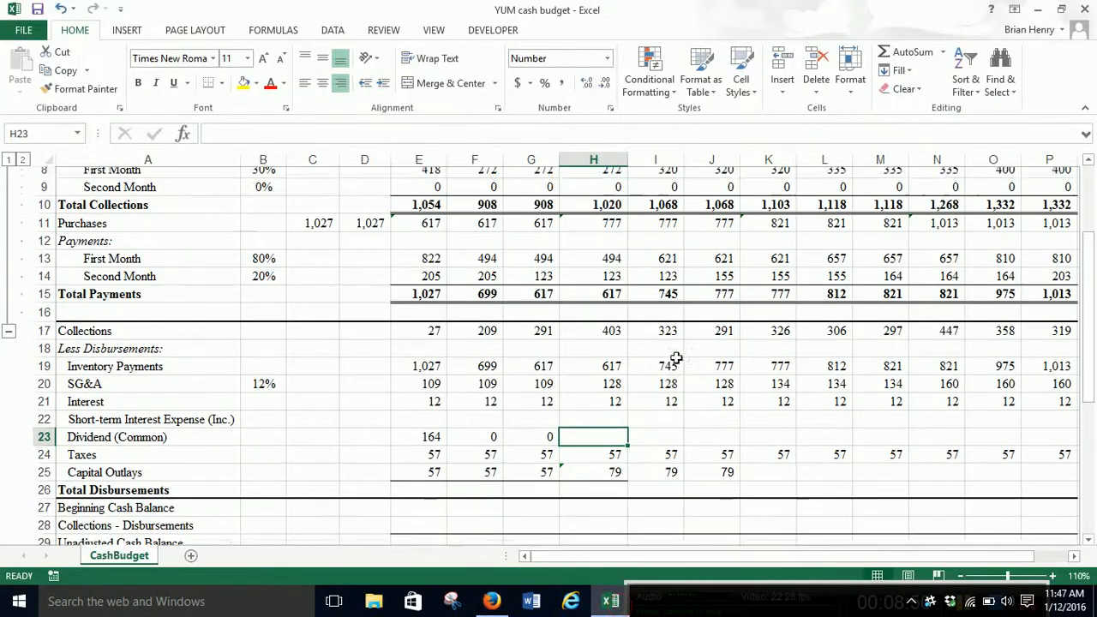
scroll(604, 248, down, 4)
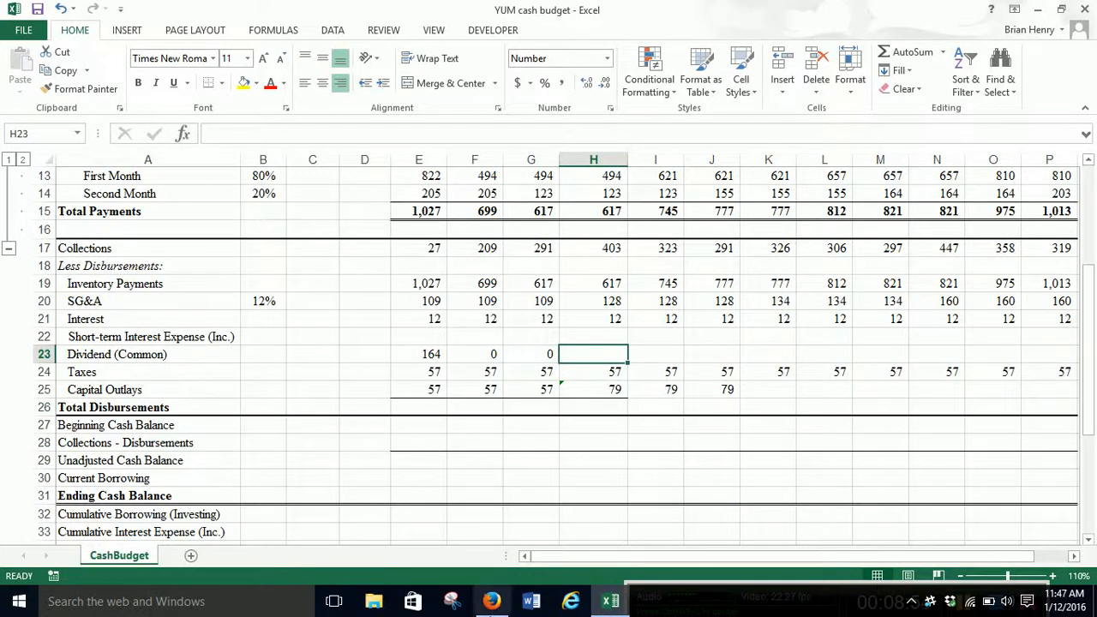
- Look up the dividends paid on common stock in the second-quarter 2014 cash flow statement in Firefox, and return to the Excel budget
click(491, 600)
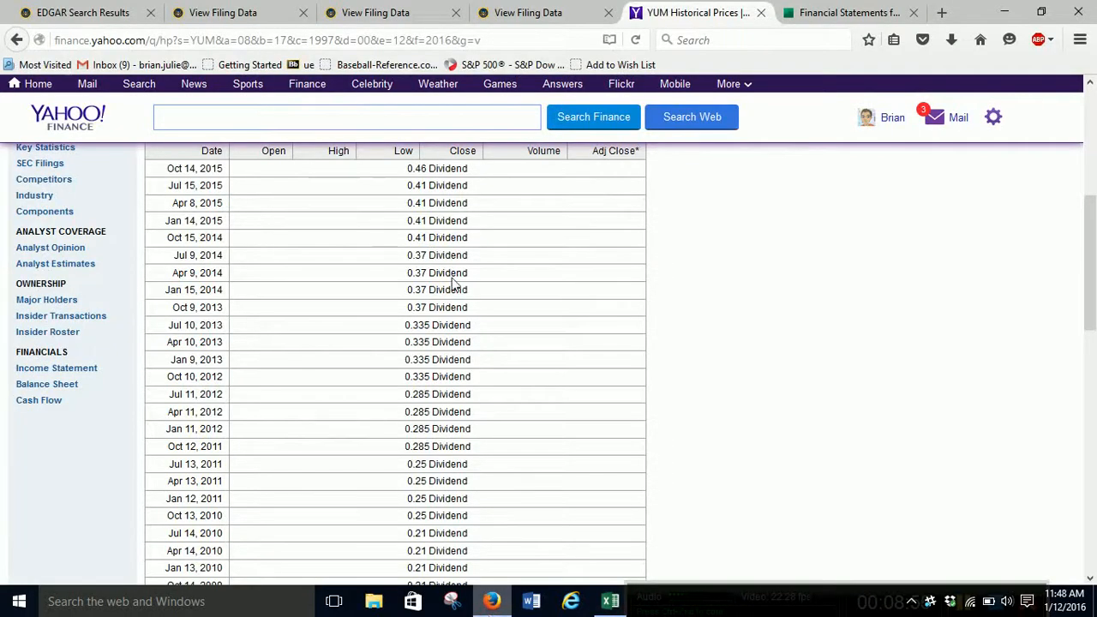
click(360, 7)
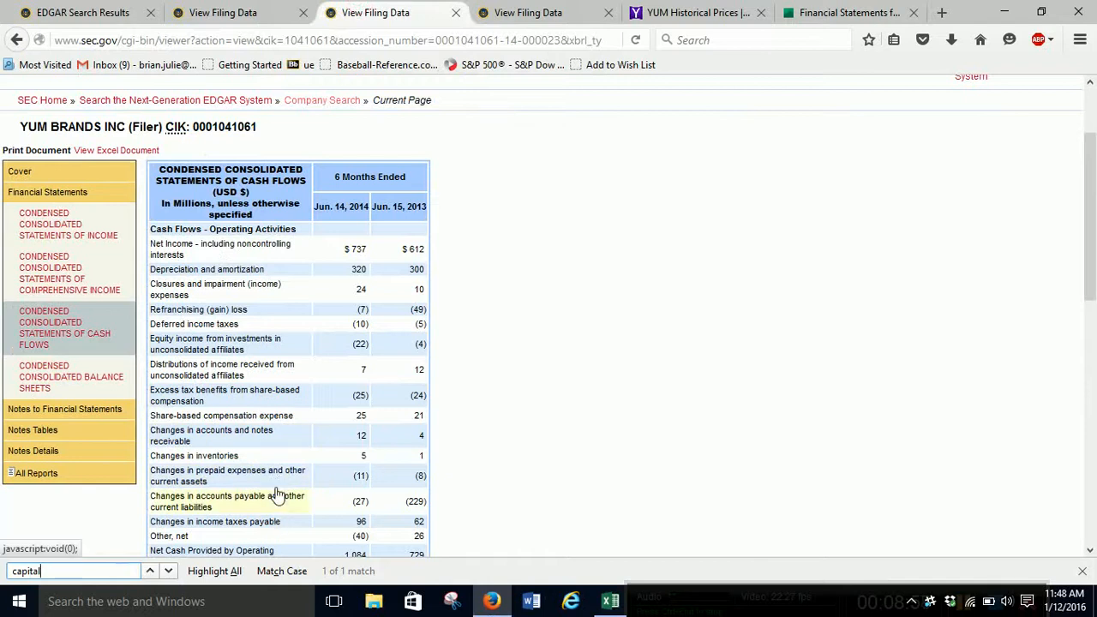
scroll(277, 495, down, 10)
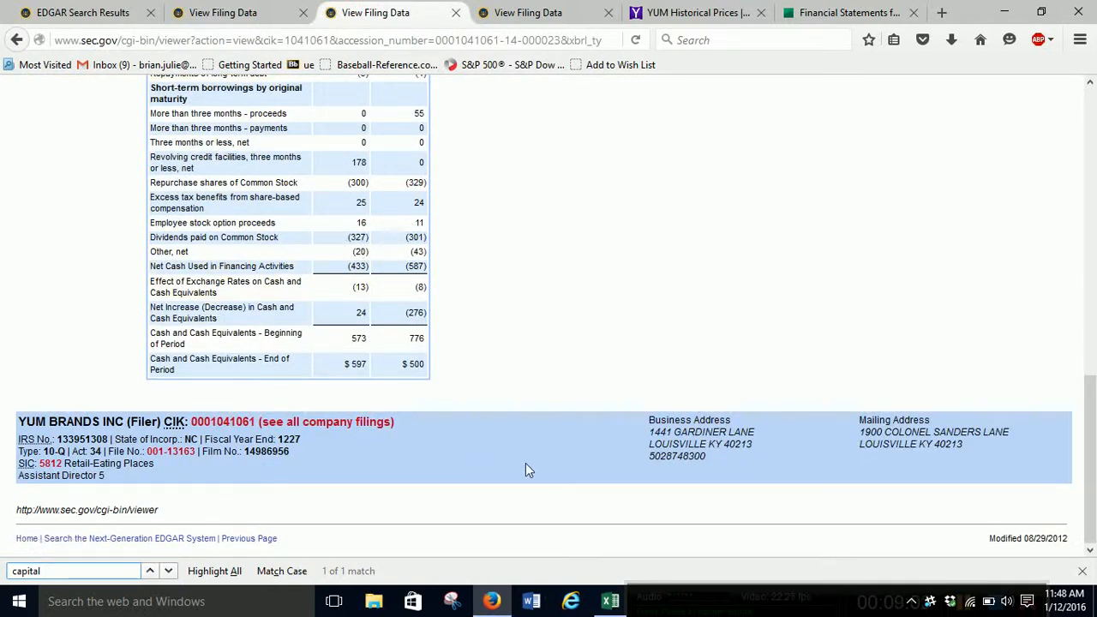
click(610, 601)
key(Up)
key(Up)
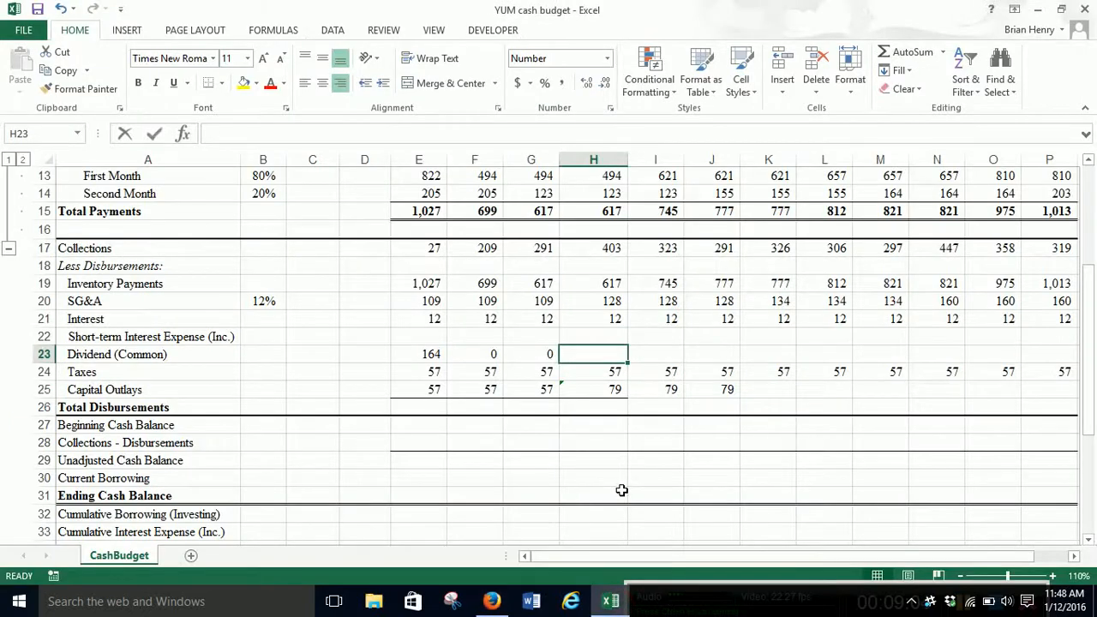
- Enter the formula =327-E23 in Dividend (Common) cell H23
text(=327)
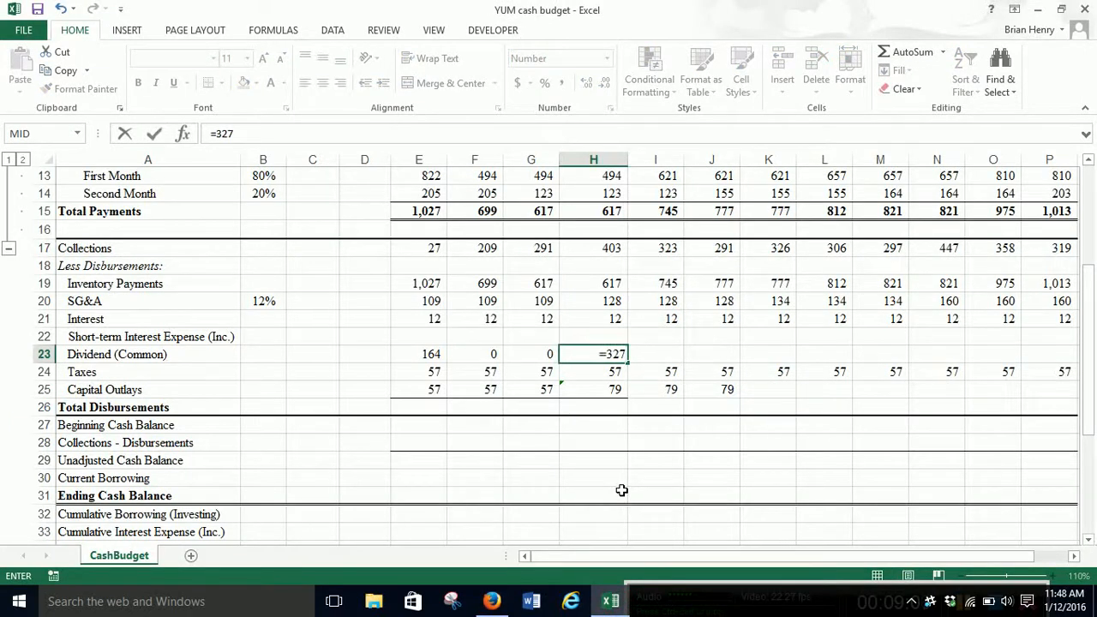
text(-)
click(418, 354)
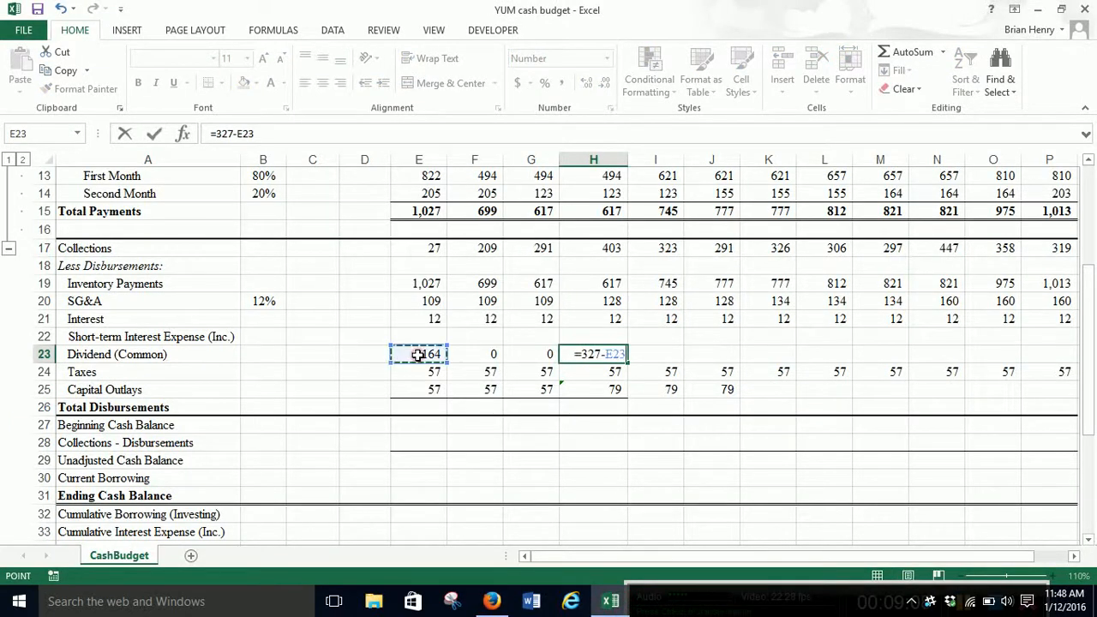
key(Return)
- Enter 0 for the common dividend in cells I23 and J23
key(Up)
key(Right)
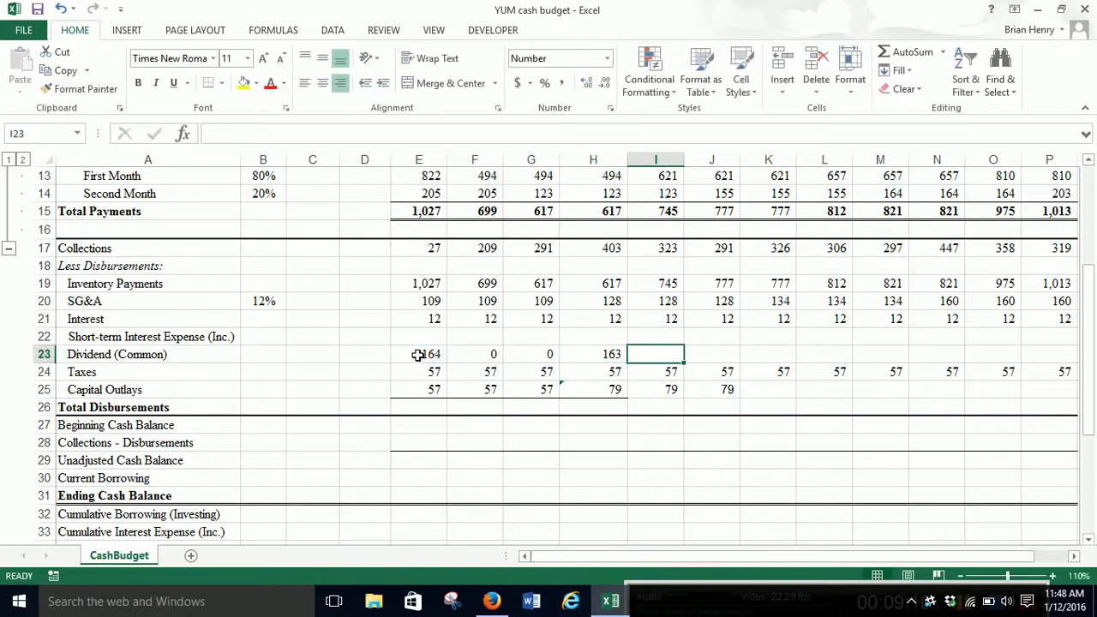
text(0)
key(Tab)
text(0)
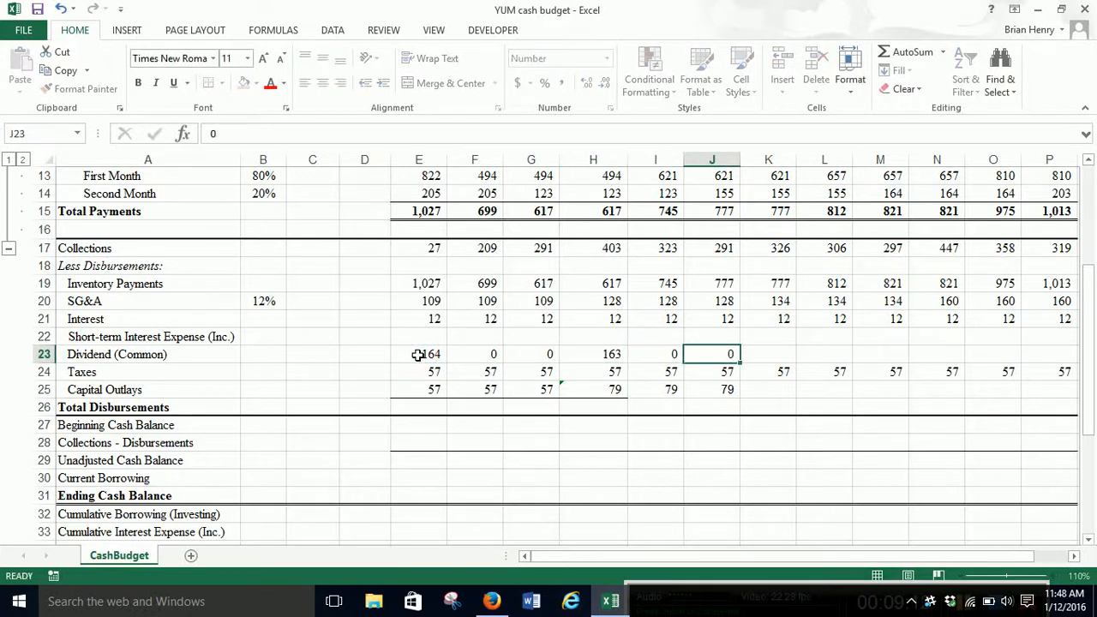
key(Tab)
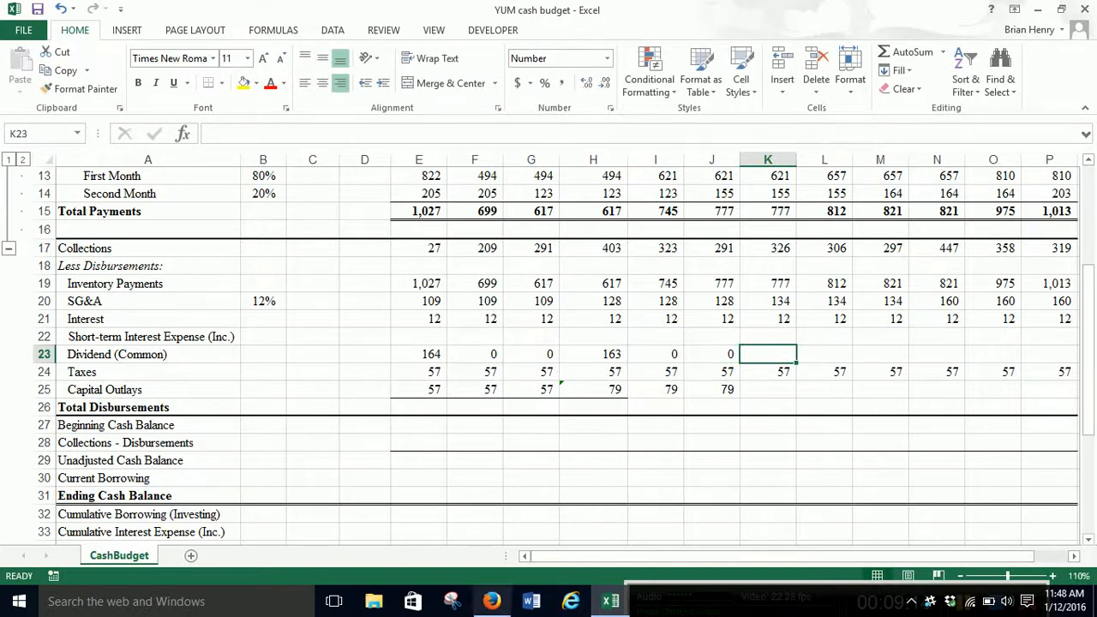
- Switch to Firefox and check capital spending and the period covered in the third-quarter 2014 filing's cash flow statement
click(491, 601)
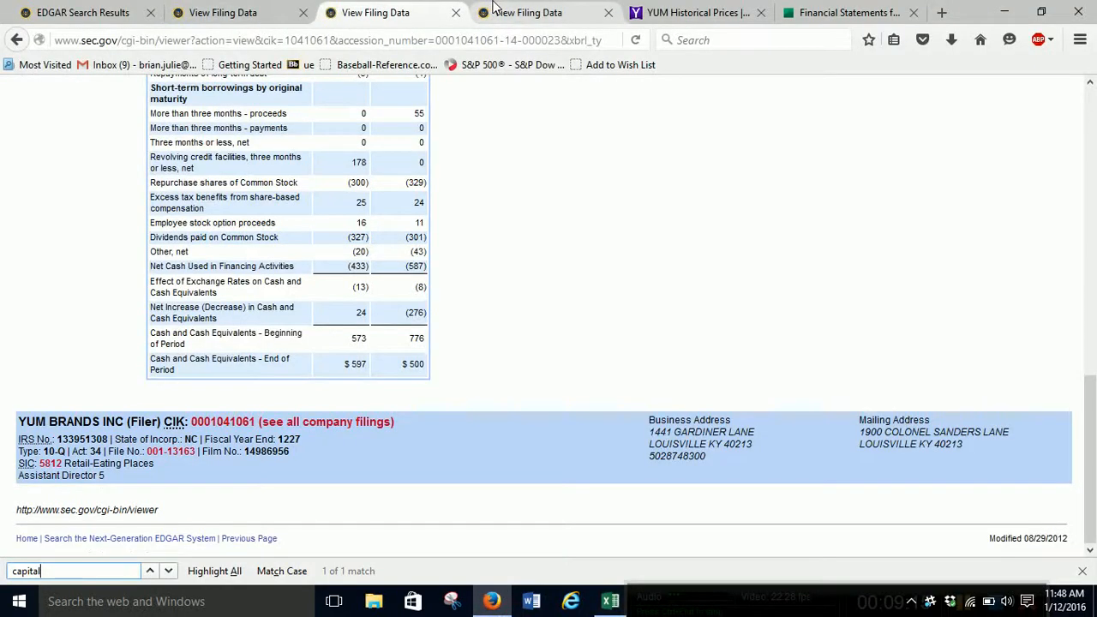
click(494, 10)
click(62, 308)
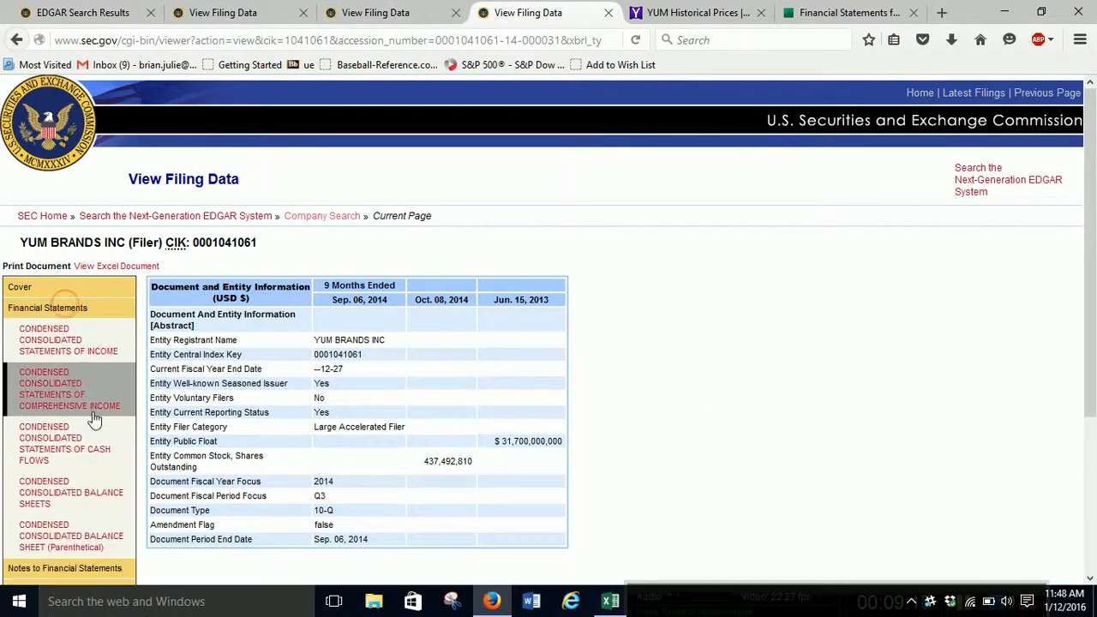
click(100, 456)
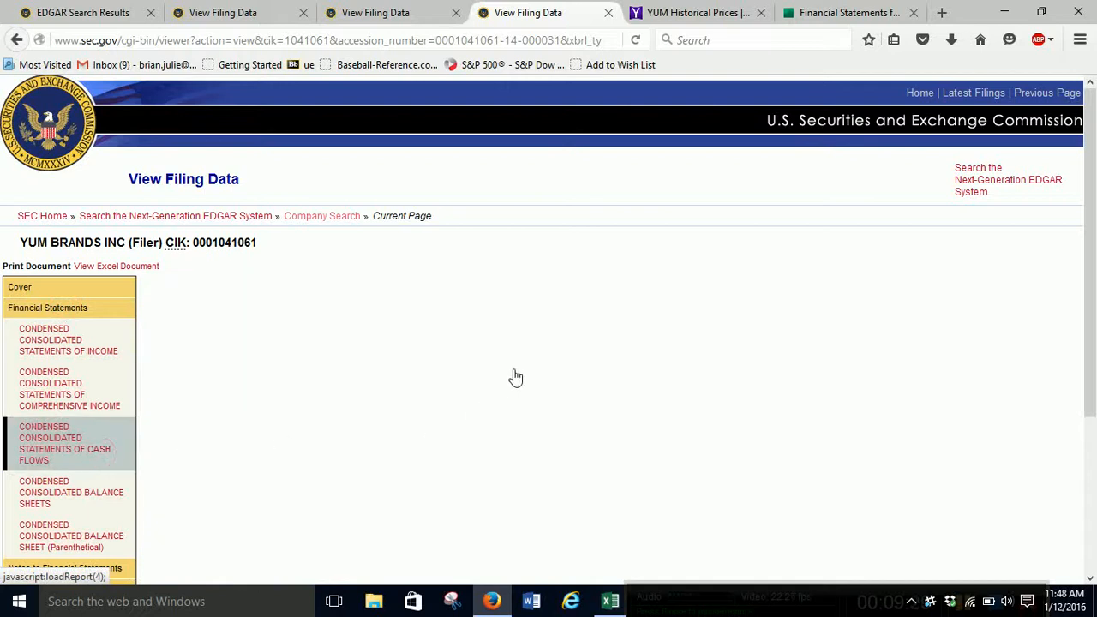
scroll(519, 369, down, 7)
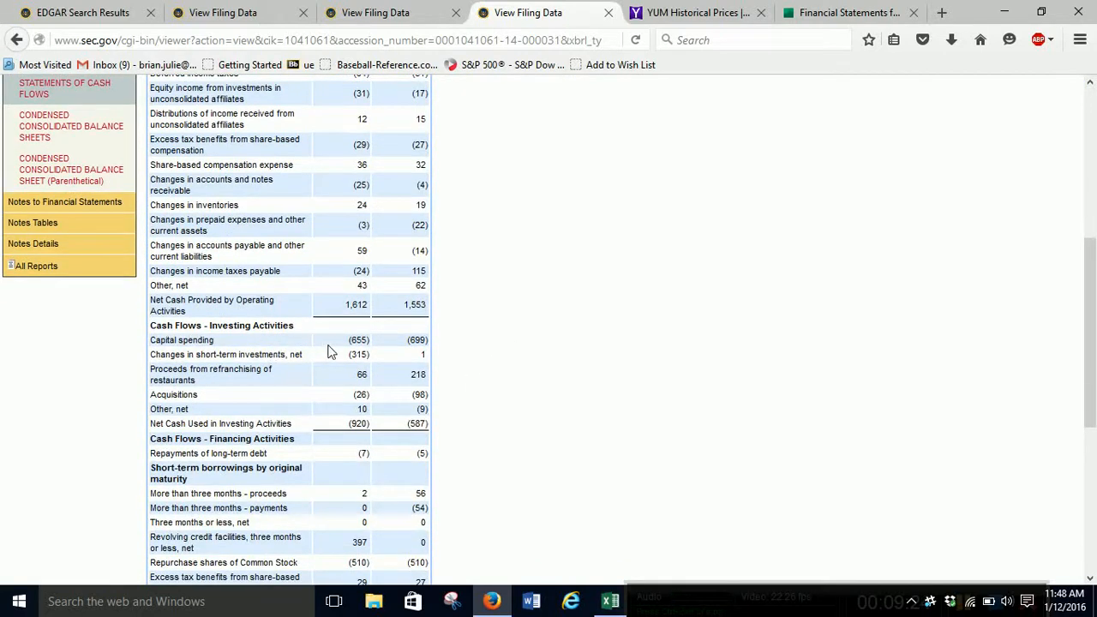
scroll(471, 325, up, 7)
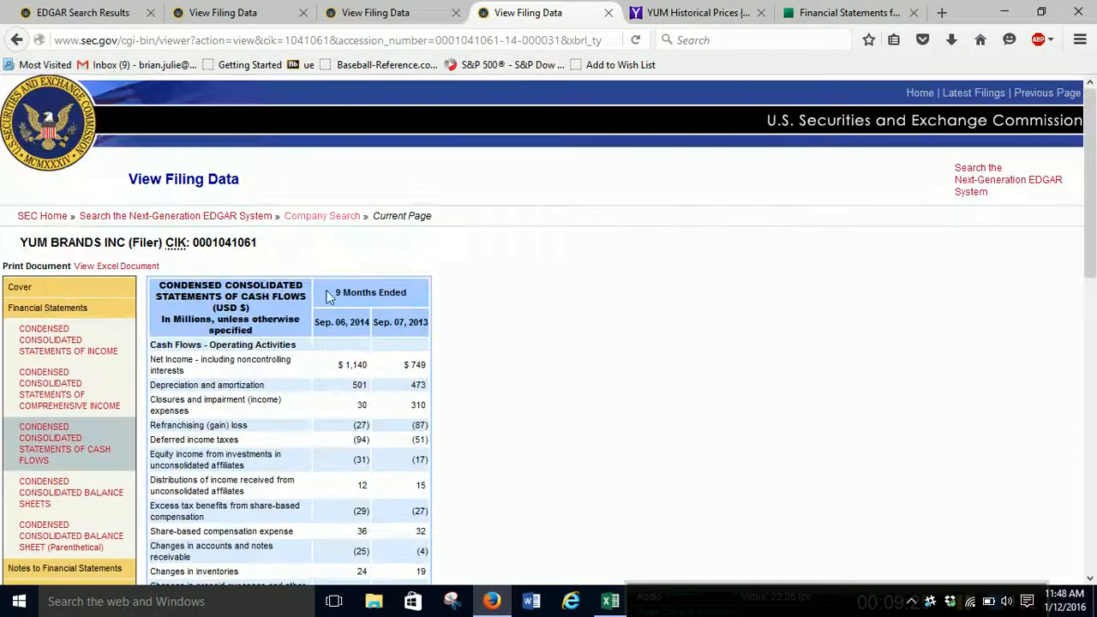
scroll(533, 428, down, 7)
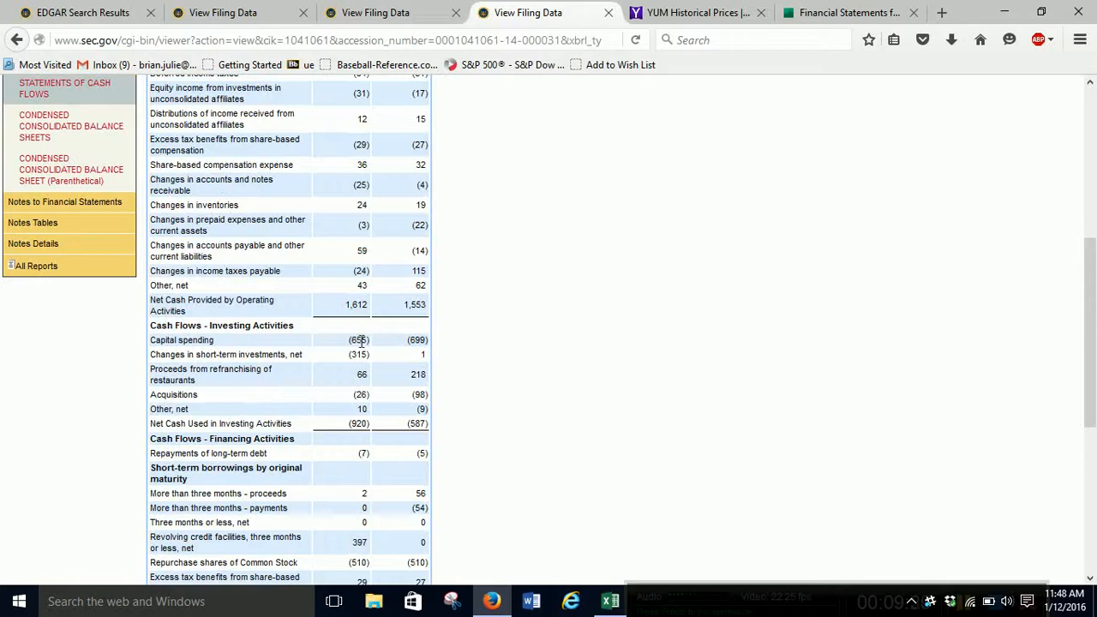
- Back in the Excel budget, enter the formula =(655-SUM(E25:J25))/3 in Capital Outlays cell K25
click(610, 600)
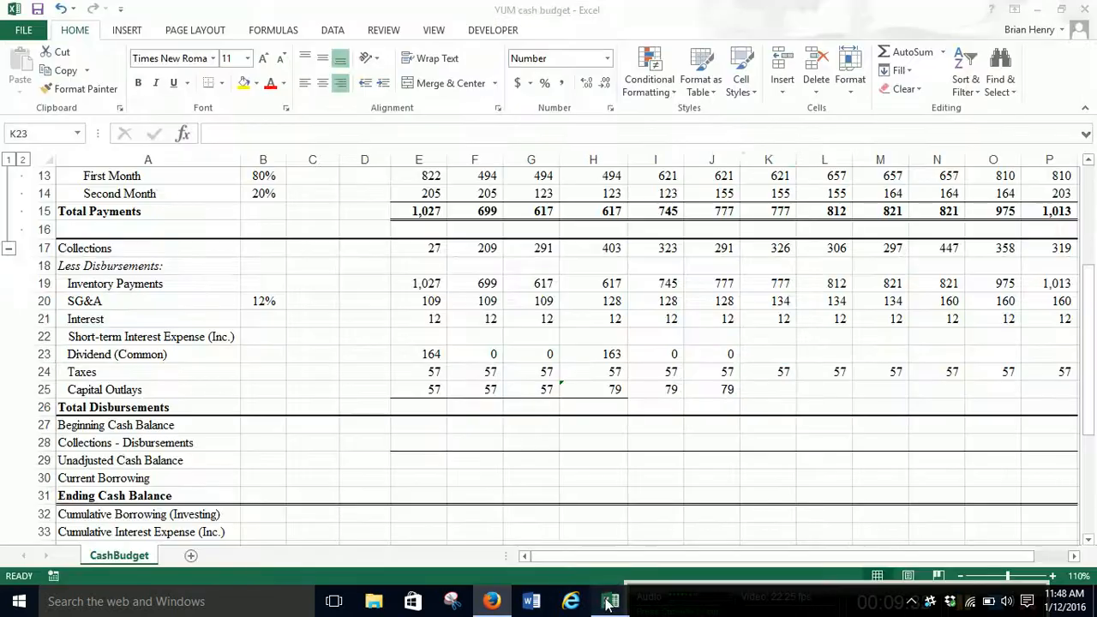
key(Down)
key(Down)
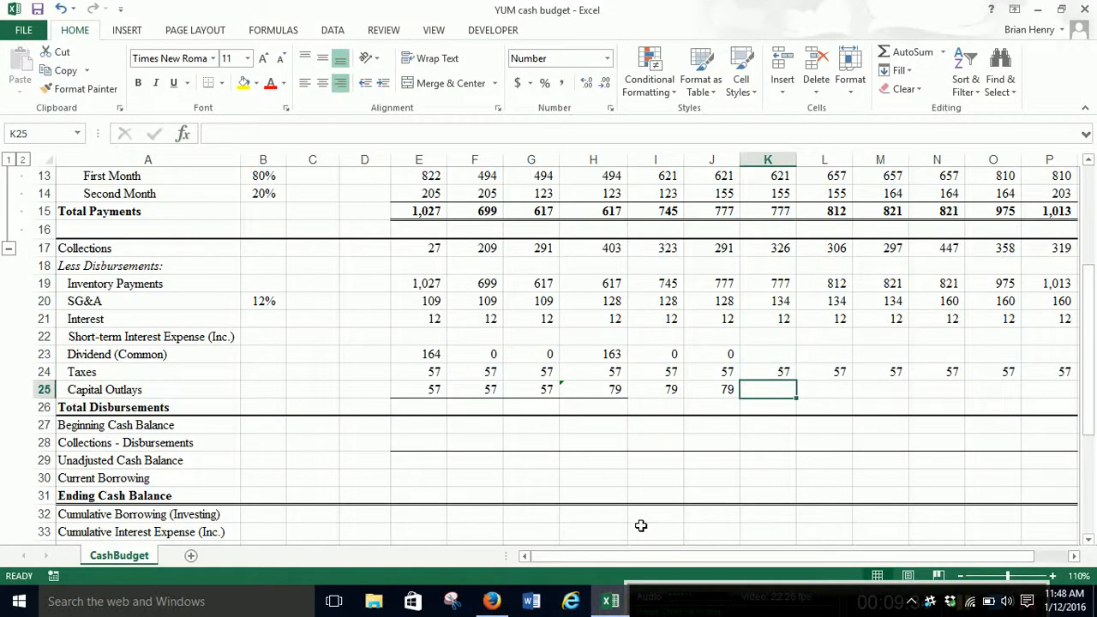
text(=()
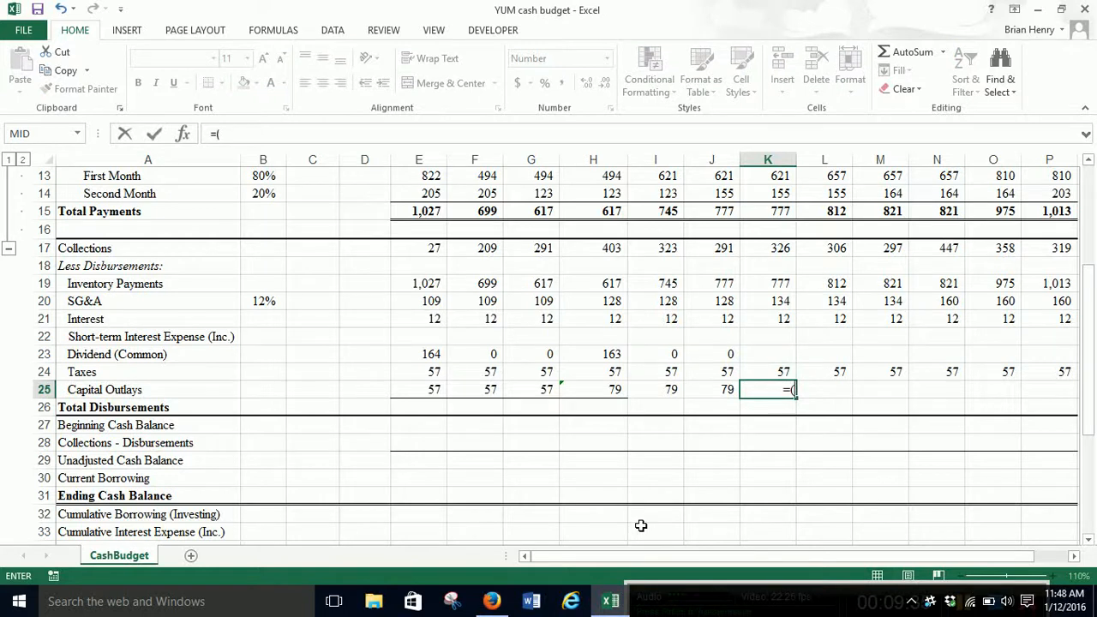
text(655-sum()
key(Left)
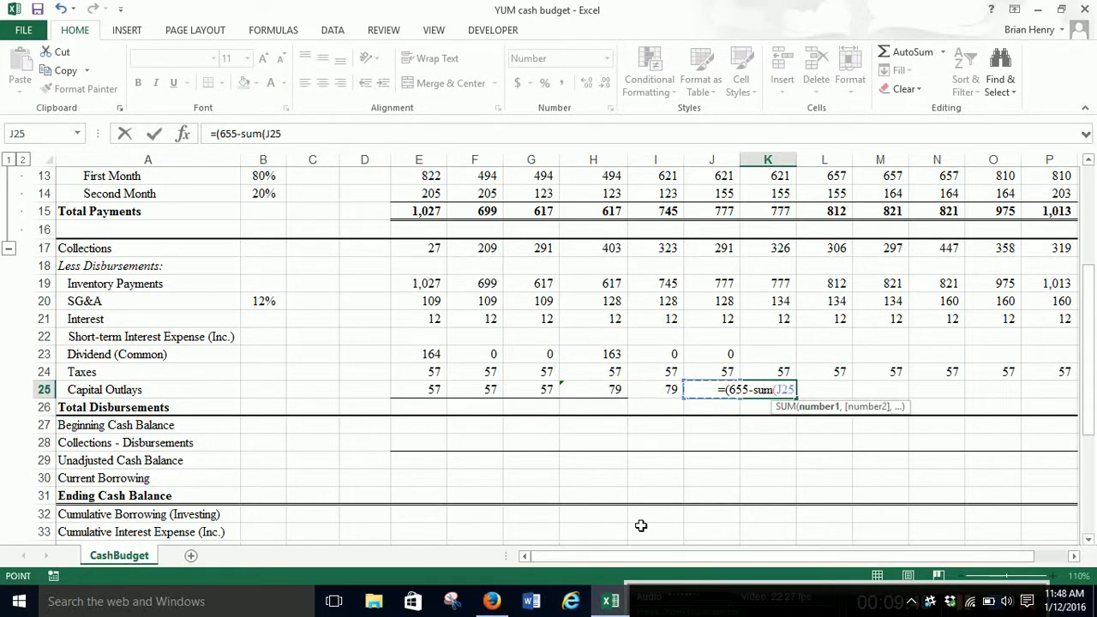
key(shift+Left)
key(shift+Left)
key(shift+Left)
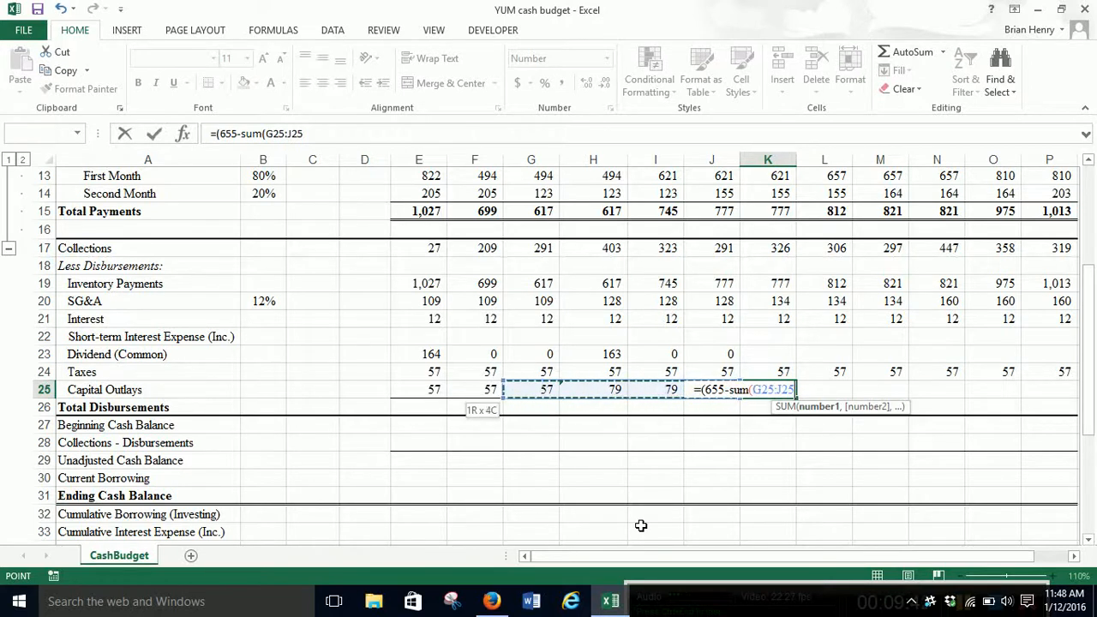
key(shift+Left)
key(shift+Left)
text())
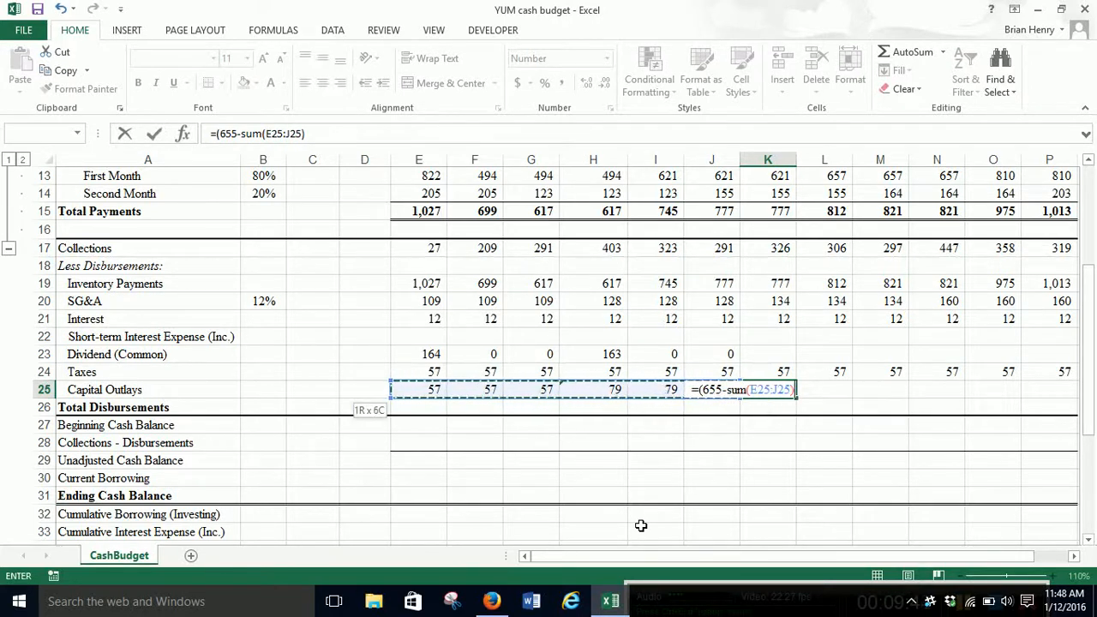
text())
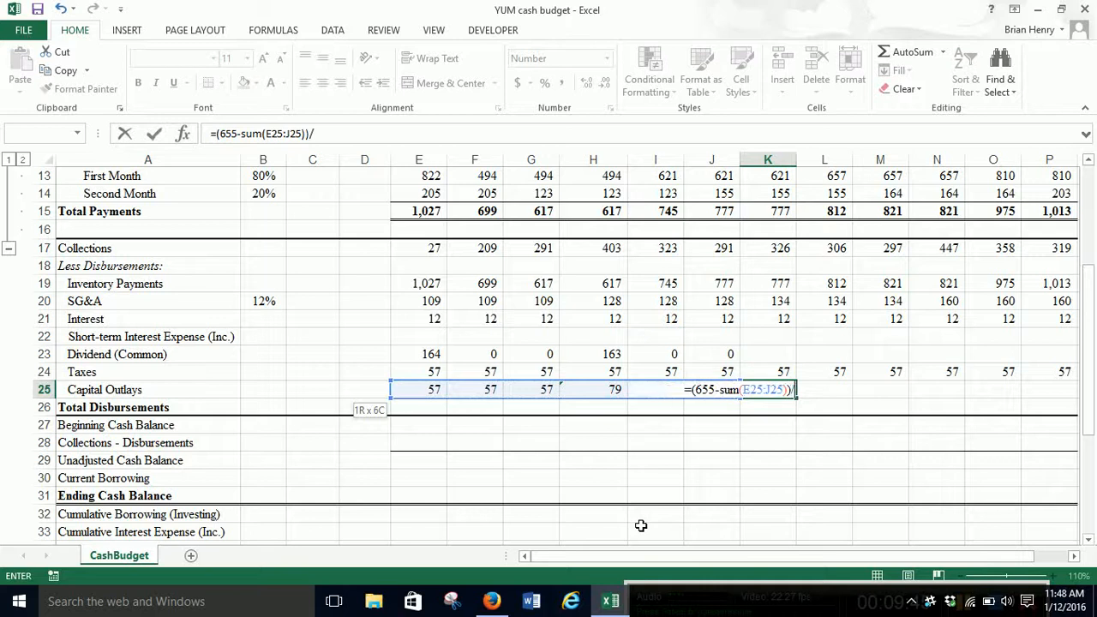
text(/3)
key(Return)
- Carry the capital outlay across by entering =K25 in L25 and =L25 in M25
key(Up)
key(Right)
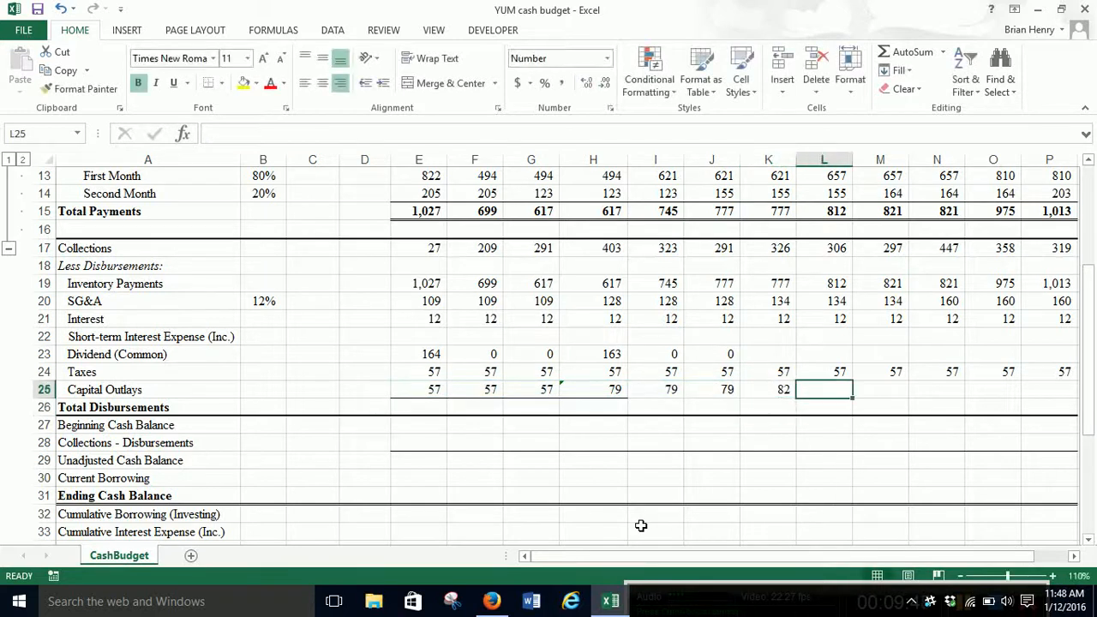
text(=)
key(Left)
key(Tab)
text(=)
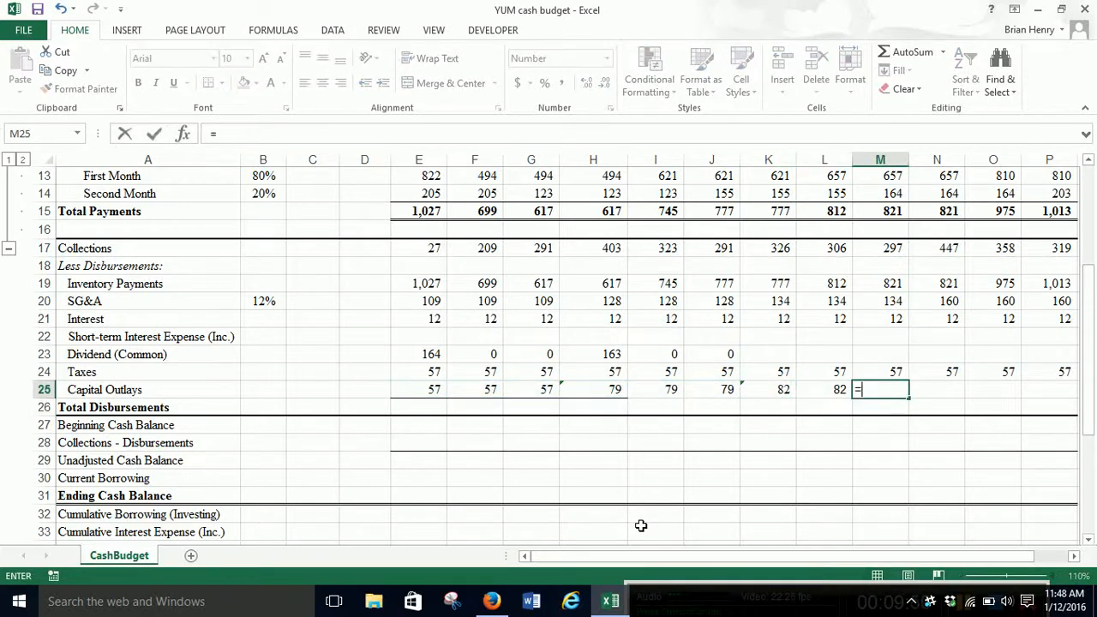
key(Left)
key(Tab)
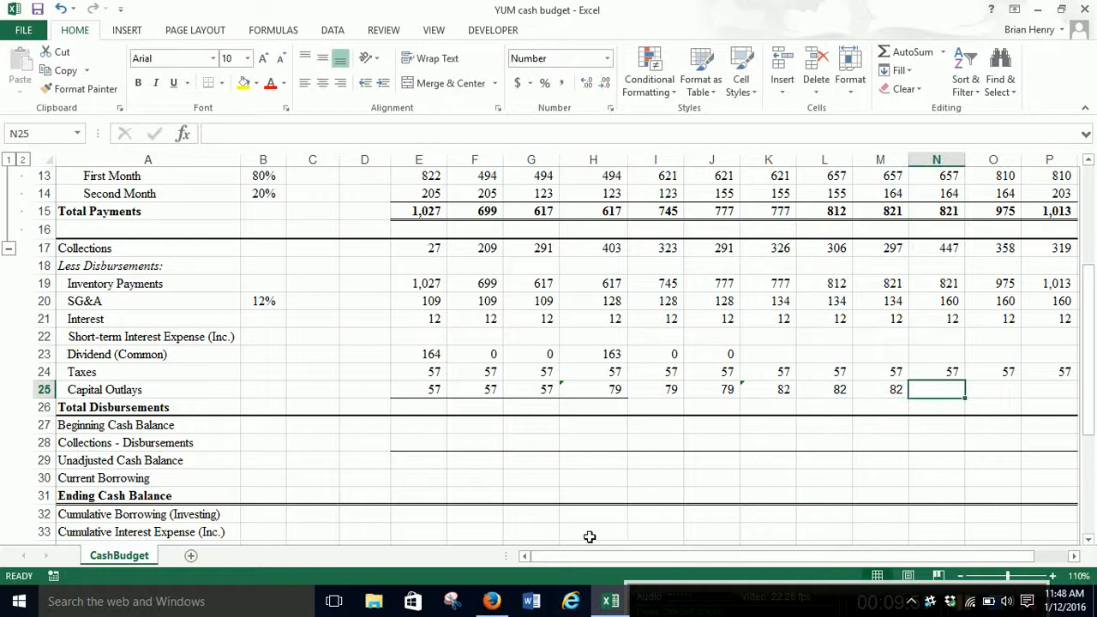
- Look up dividends paid on common stock in the third-quarter 2014 cash flow statement in Firefox, and return to the Excel budget
click(502, 602)
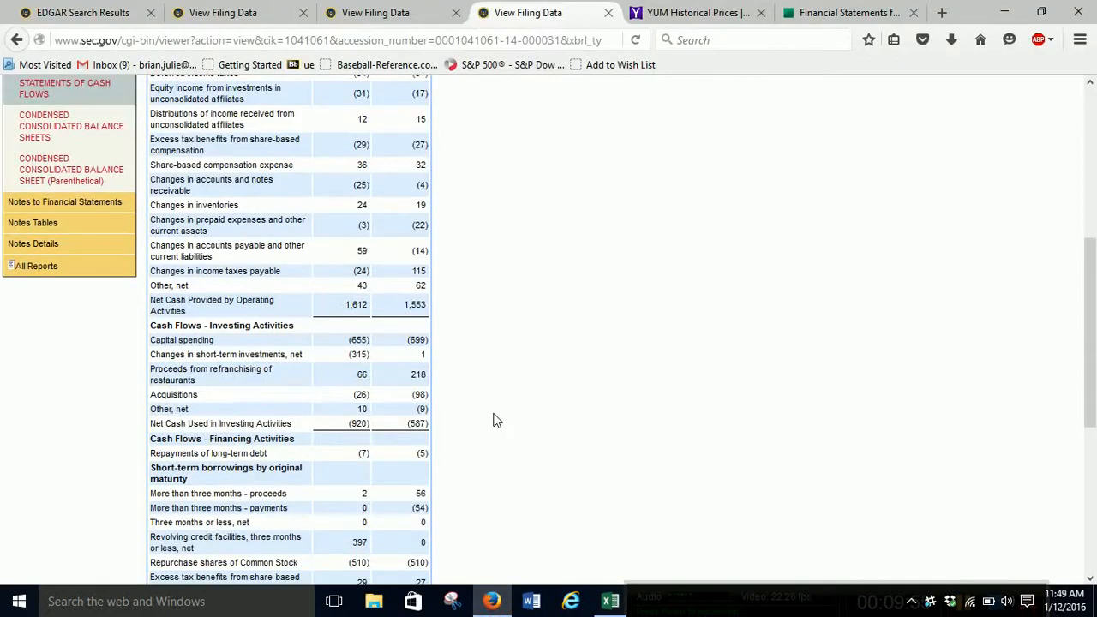
scroll(493, 420, down, 6)
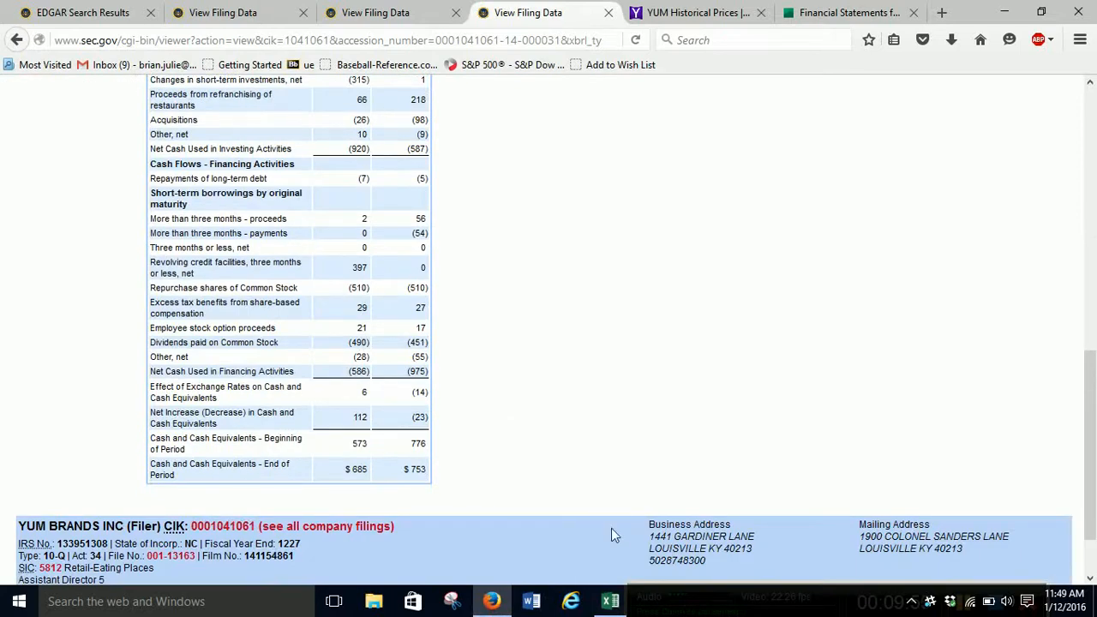
click(610, 601)
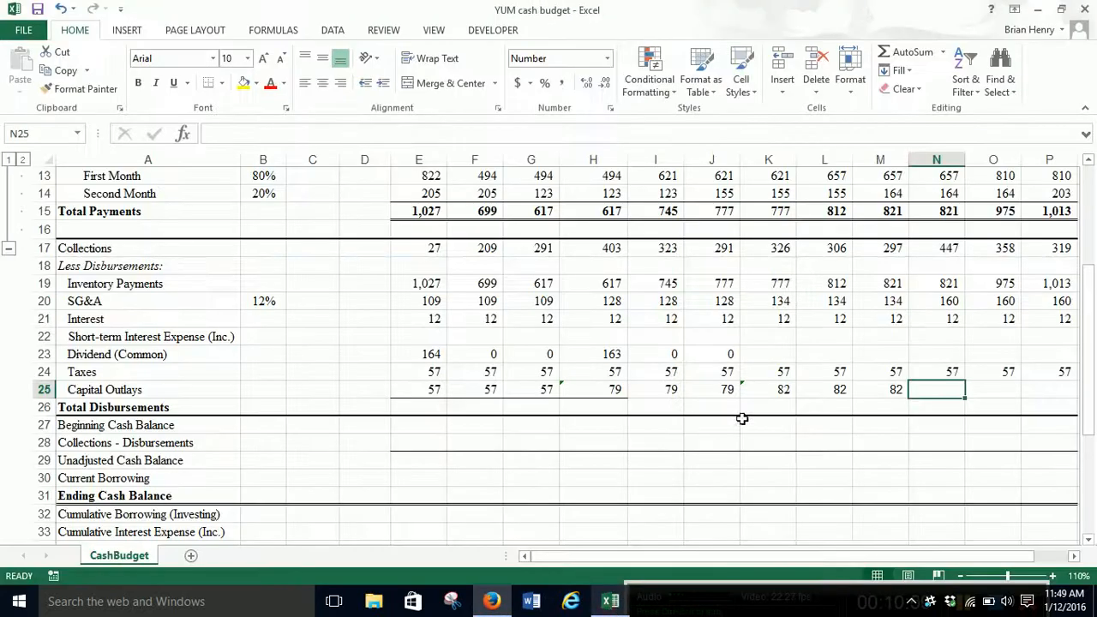
- Enter the formula =490-H23-E23 in Dividend (Common) cell K23
click(765, 357)
scroll(845, 374, up, 3)
scroll(845, 374, down, 3)
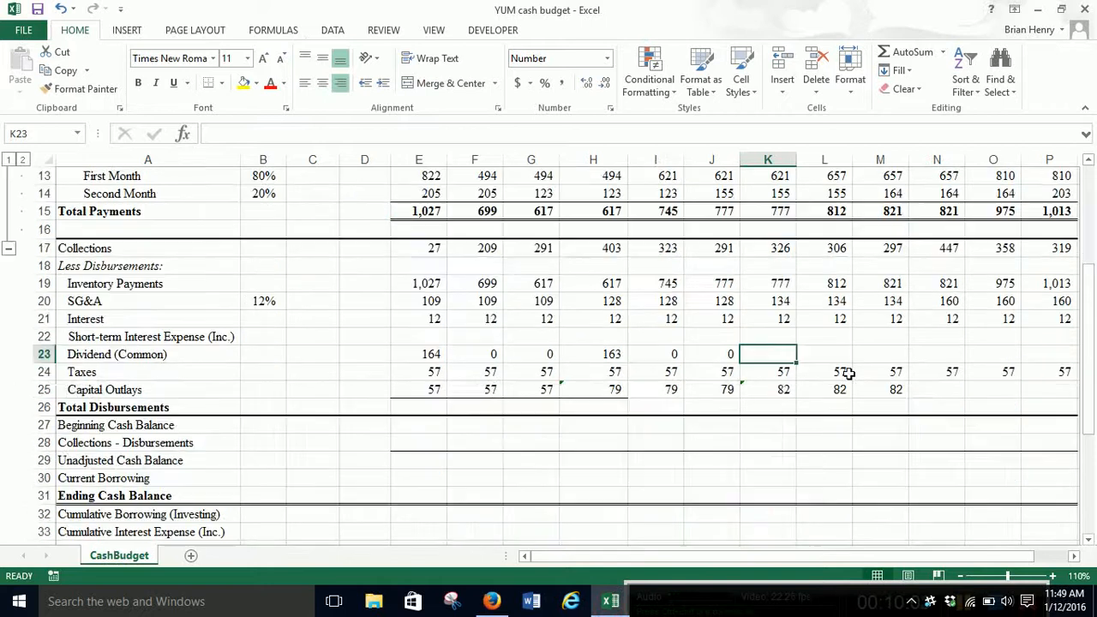
scroll(846, 374, up, 1)
text(=)
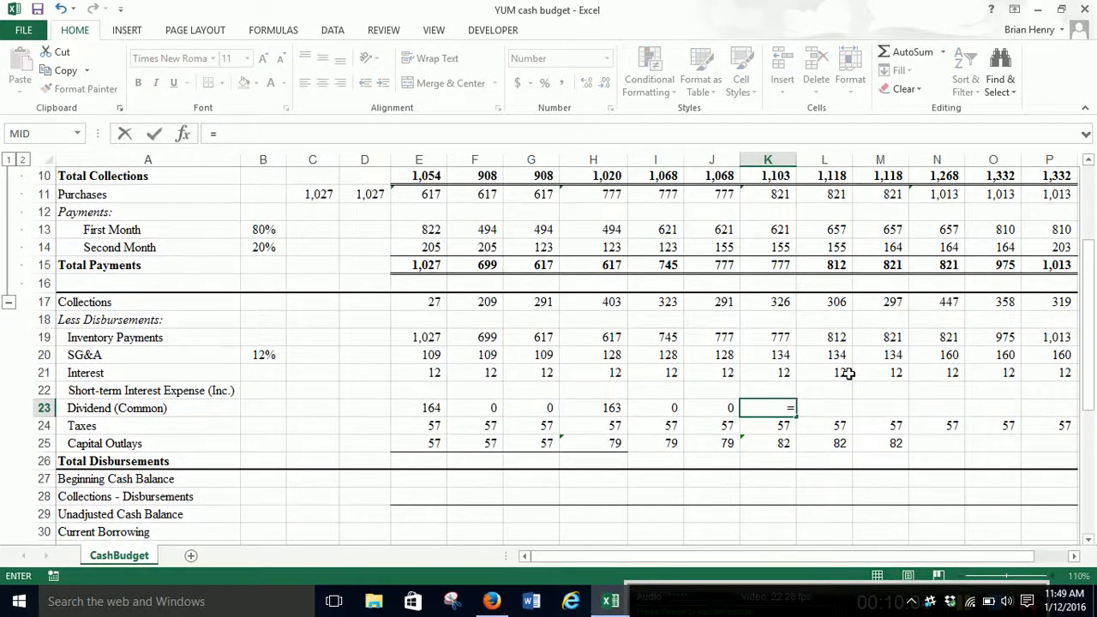
text(490-)
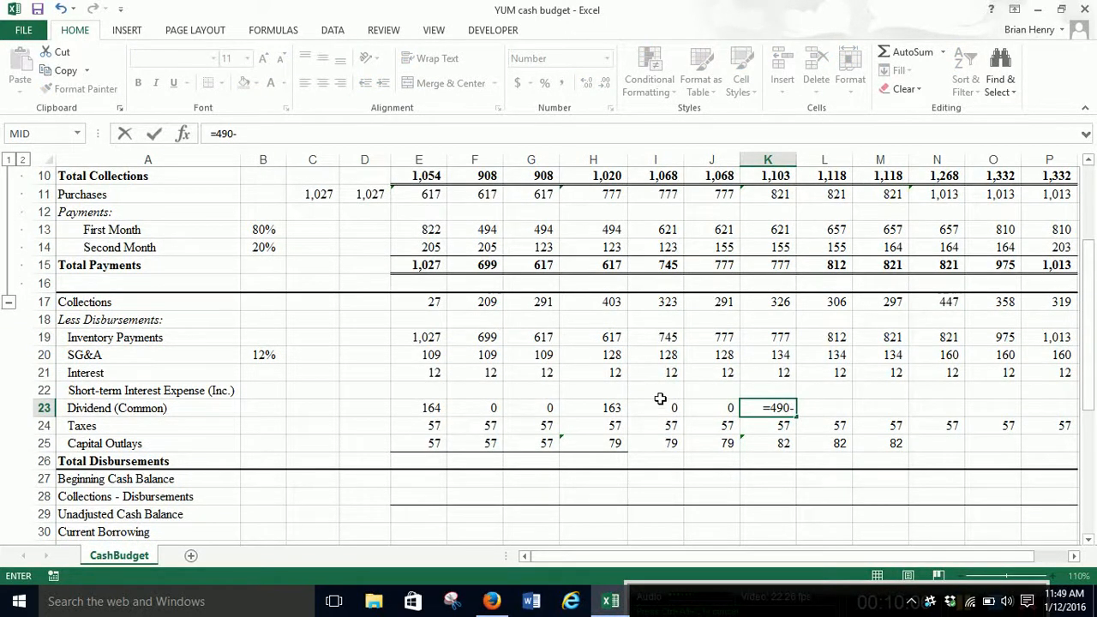
click(610, 408)
text(-)
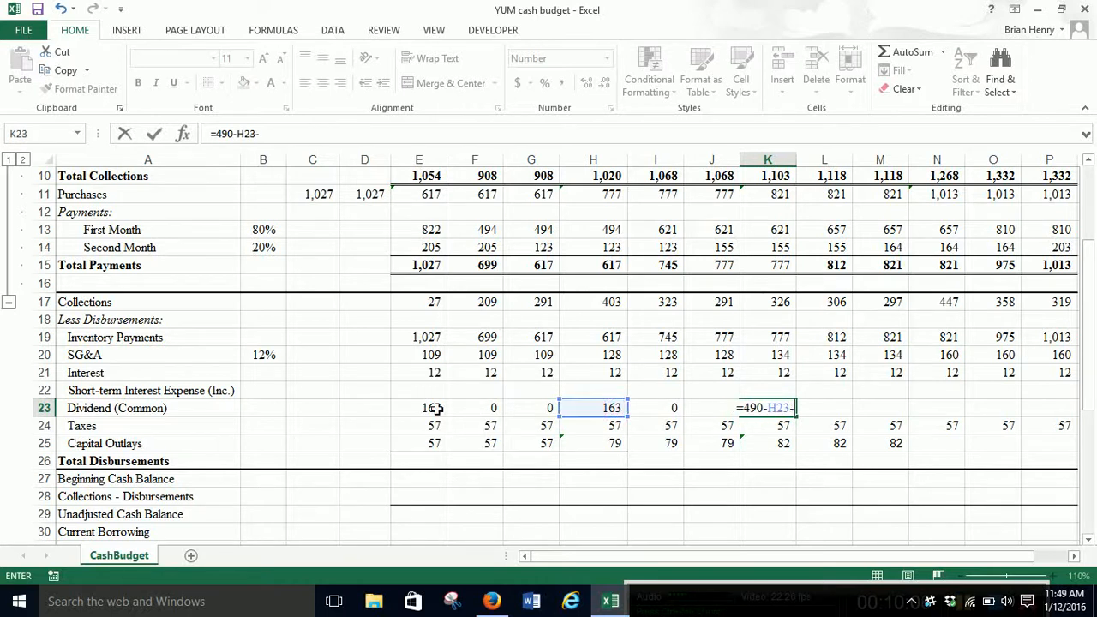
click(436, 408)
key(Return)
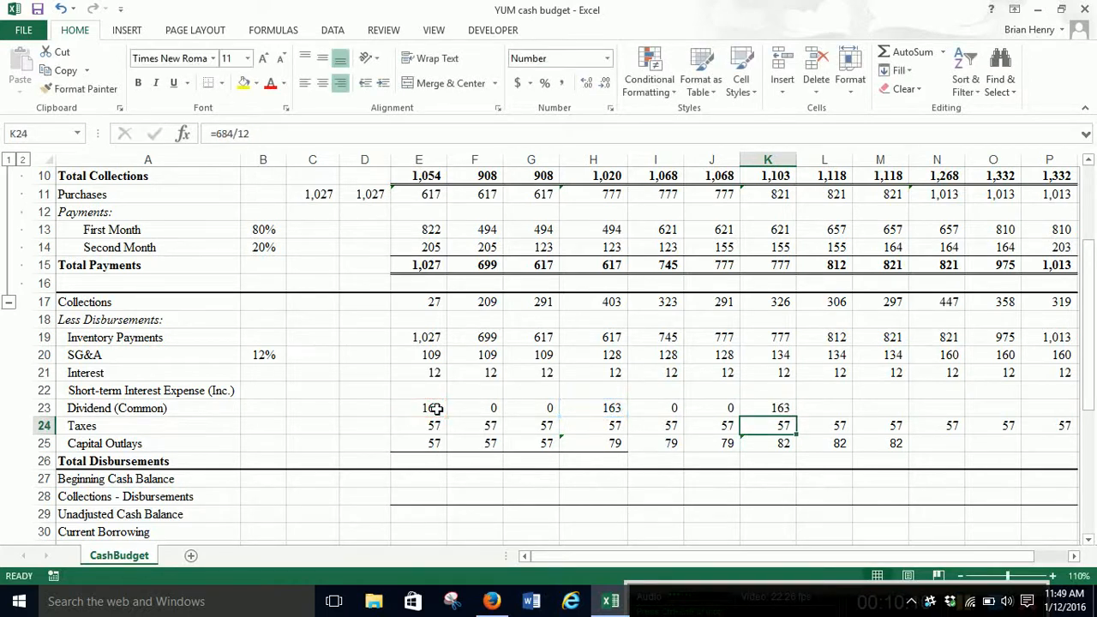
- Enter 0 for the common dividend in cells L23 and M23
drag(998, 557, 1031, 558)
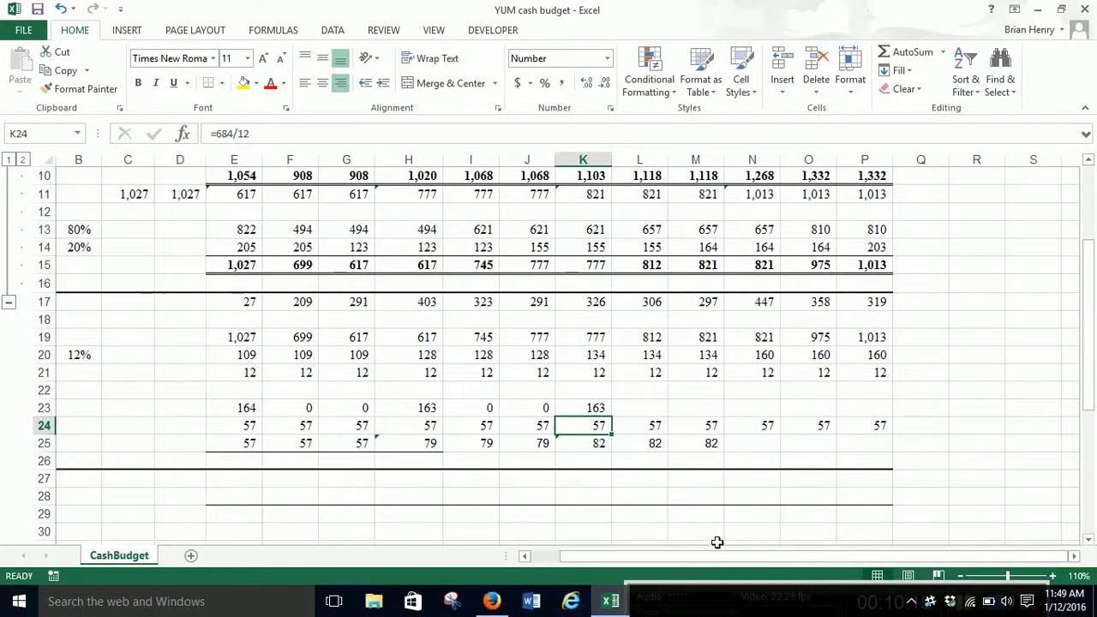
click(657, 407)
text(0)
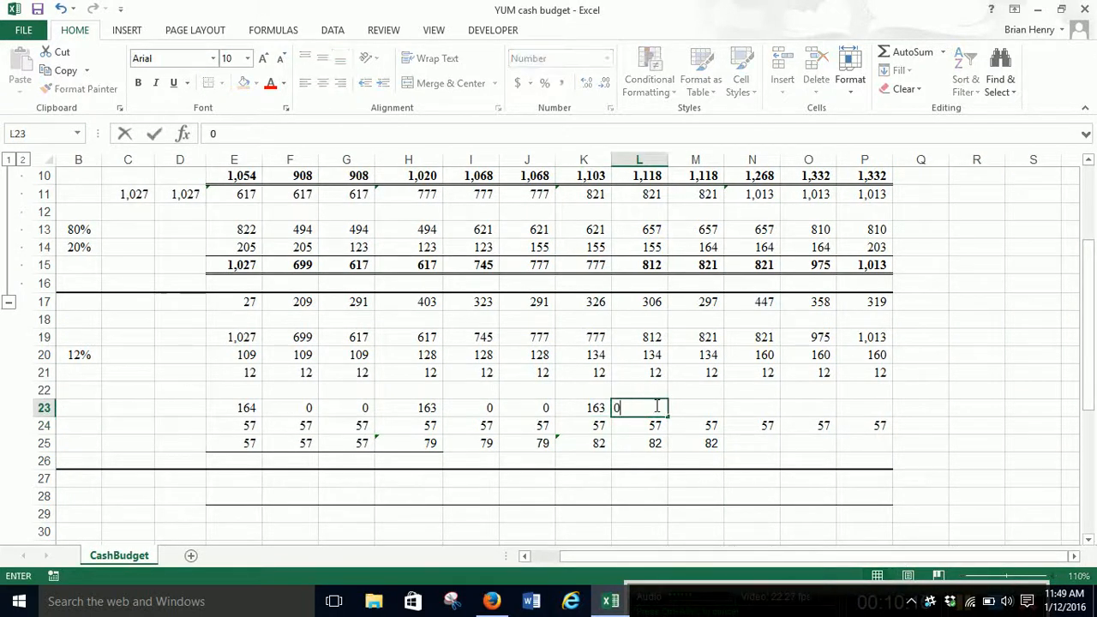
key(Tab)
text(0)
key(Tab)
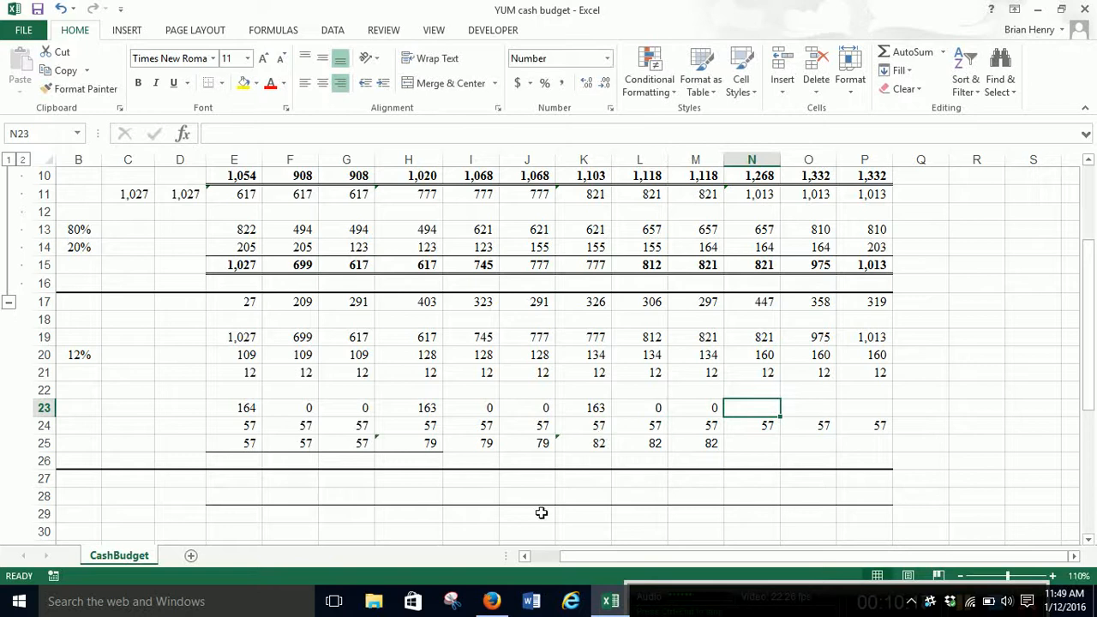
- Look up total cash dividends paid for the 52 weeks ending 2014-12-27 on Google Finance in Firefox, and return to the Excel budget
click(502, 600)
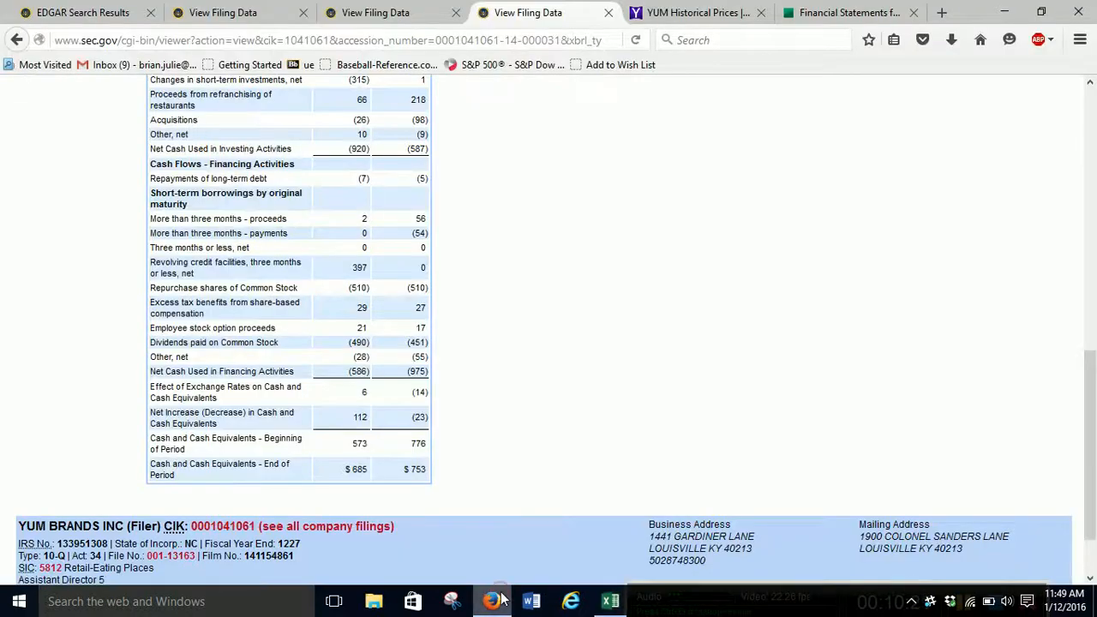
click(808, 10)
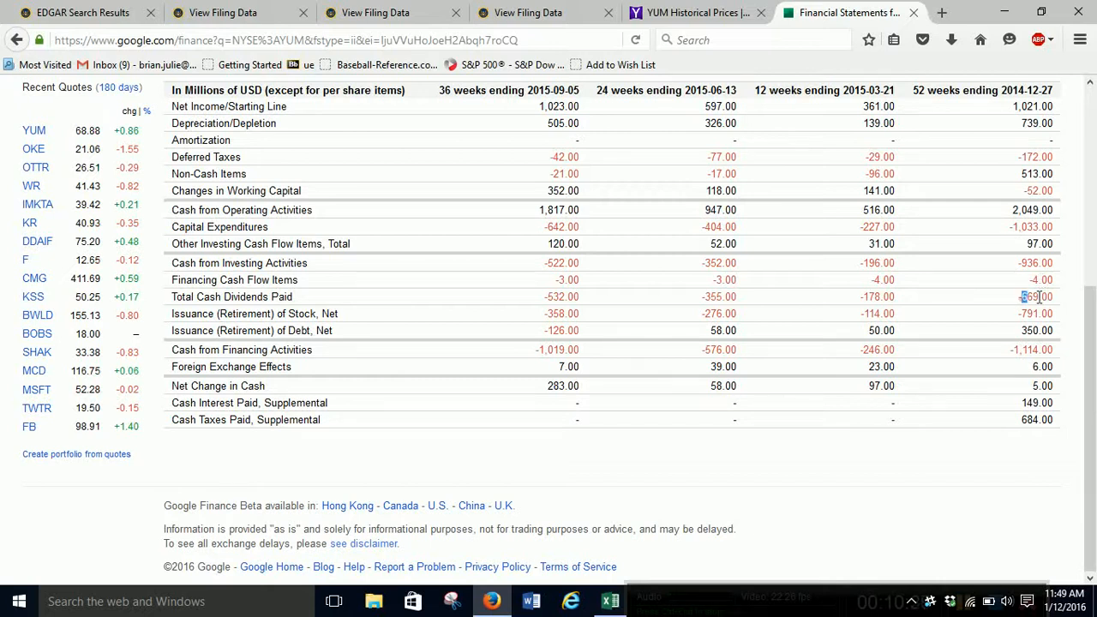
drag(1038, 296, 1047, 296)
click(610, 601)
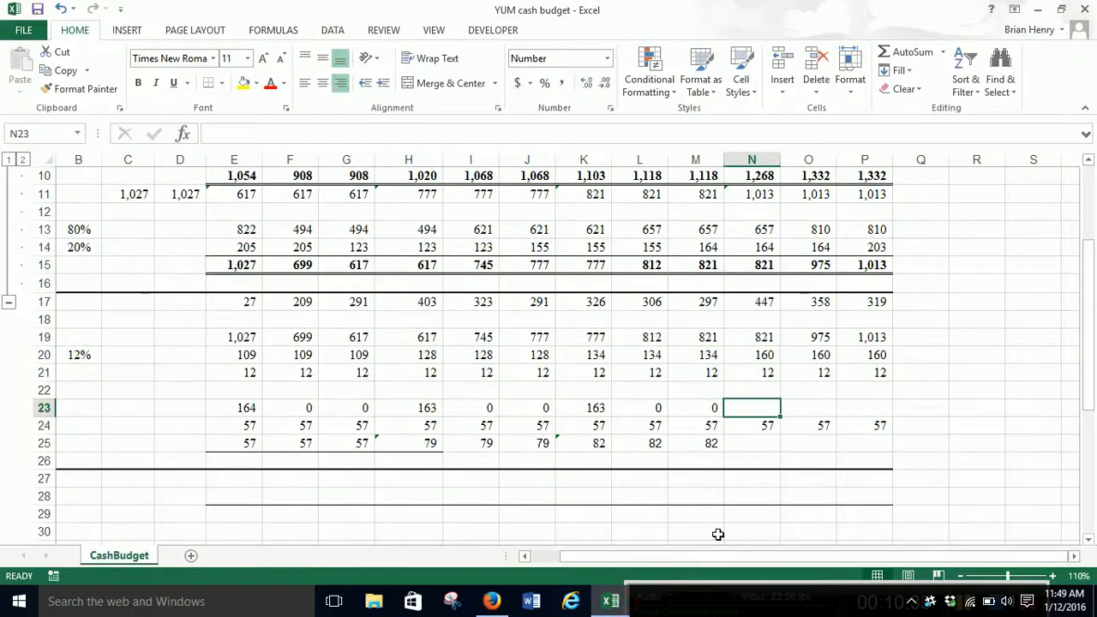
- Enter the formula =669-K23-H23-E23 in Dividend (Common) cell N23
text(=669)
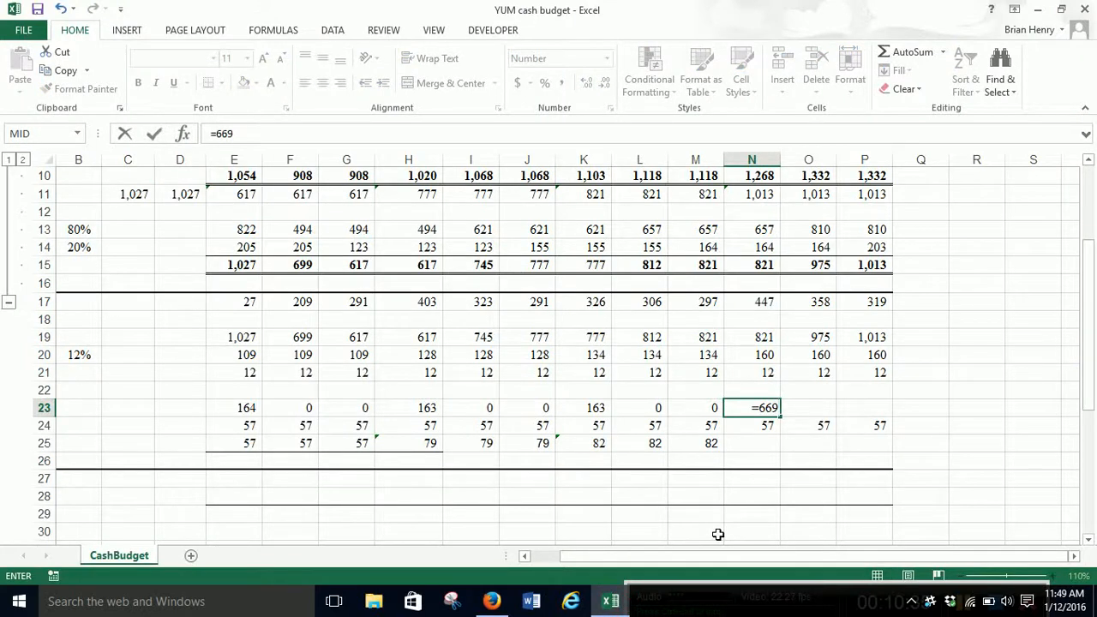
text(-)
click(575, 406)
text(-)
click(426, 410)
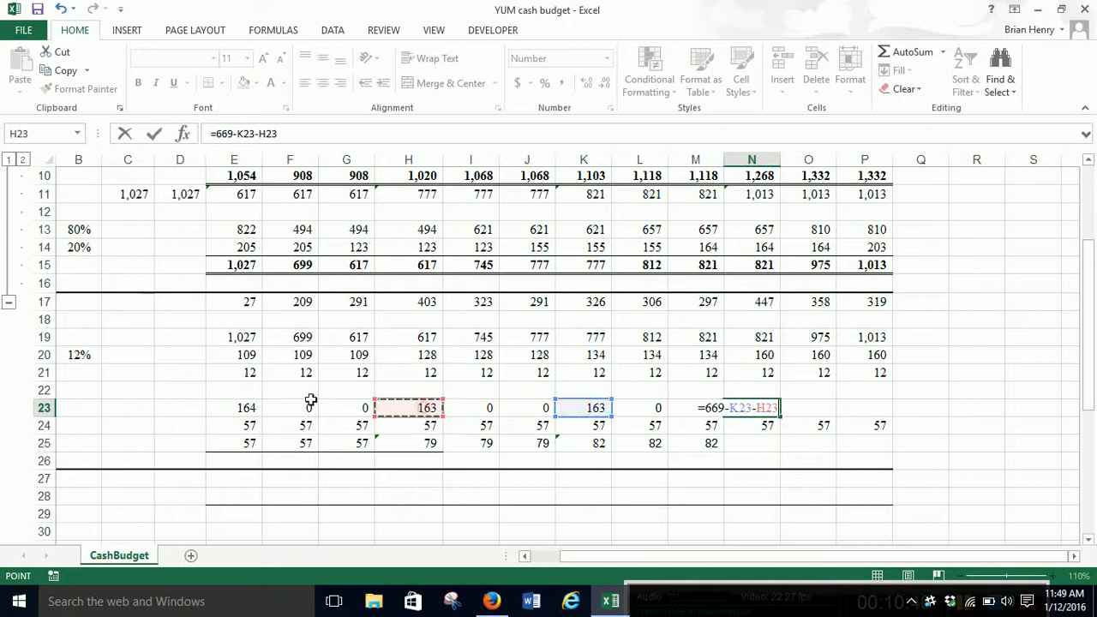
text(-)
click(240, 408)
key(Return)
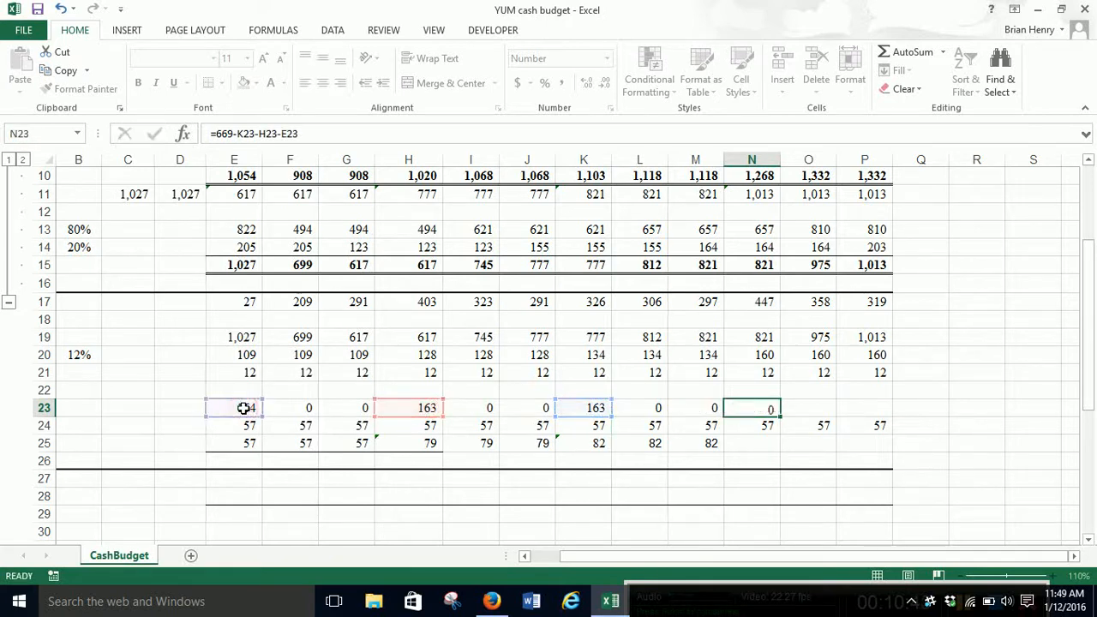
- Enter 0 for the common dividend in cells O23 and P23
key(Left)
key(Left)
key(Right)
key(Right)
key(Right)
key(Right)
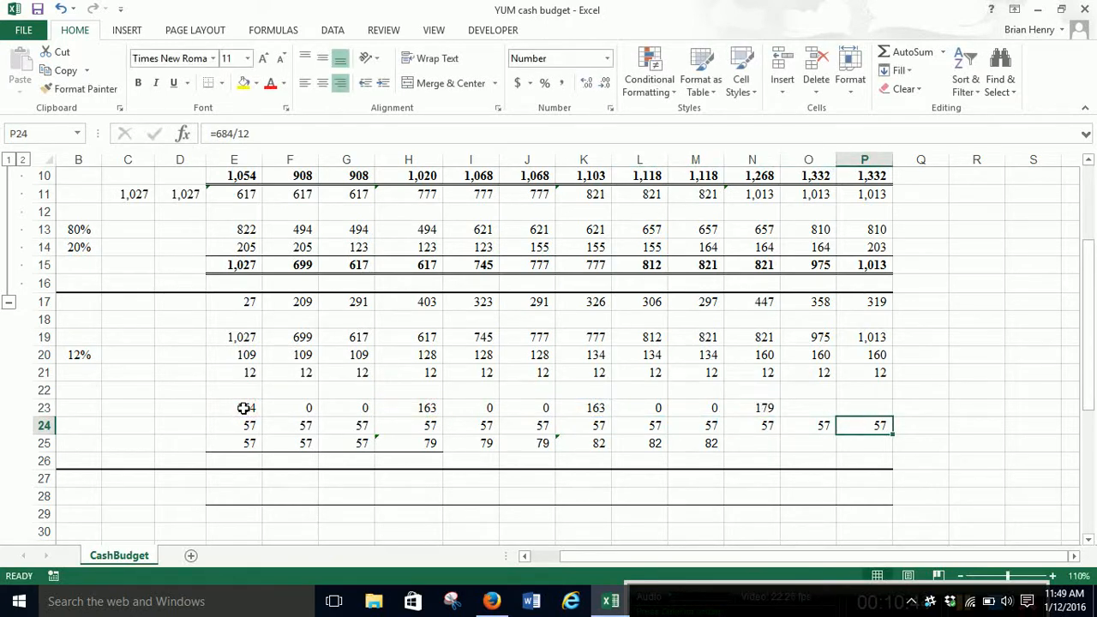
key(Up)
key(Left)
key(Right)
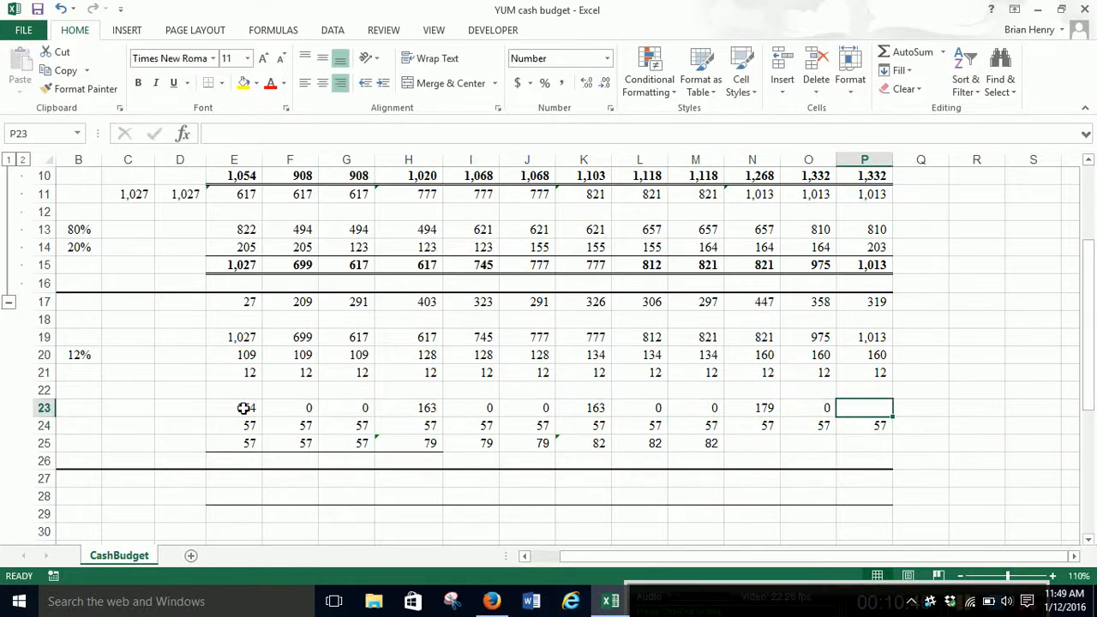
text(0)
key(Right)
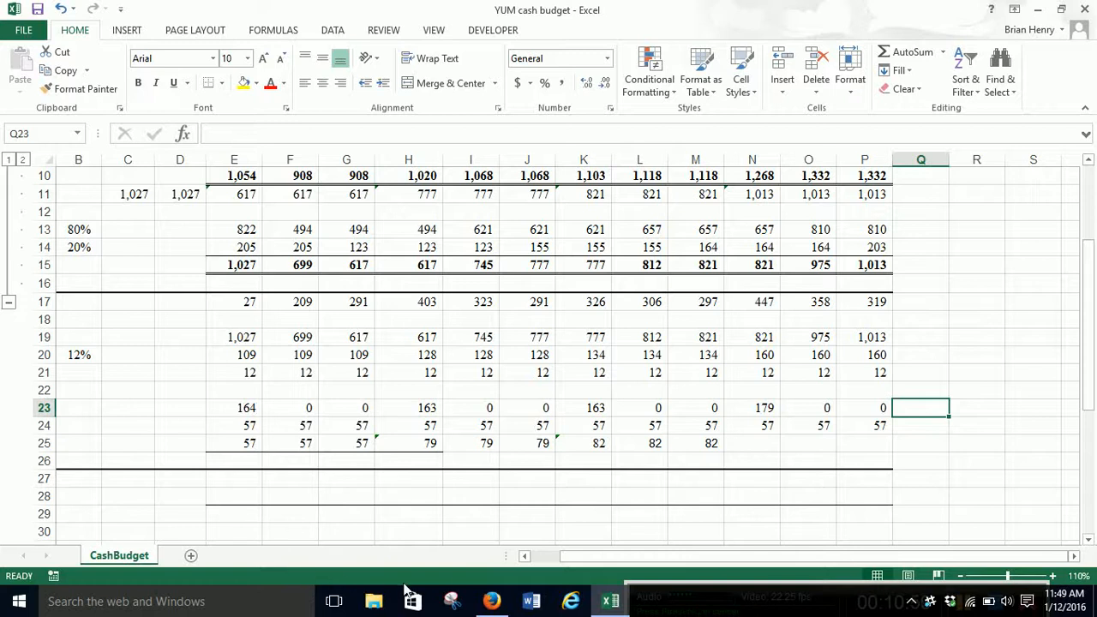
- Check YUM's dividend history on Yahoo Finance in Firefox, and return to Excel to check the sum of common dividends in E23:N23
click(491, 601)
click(681, 12)
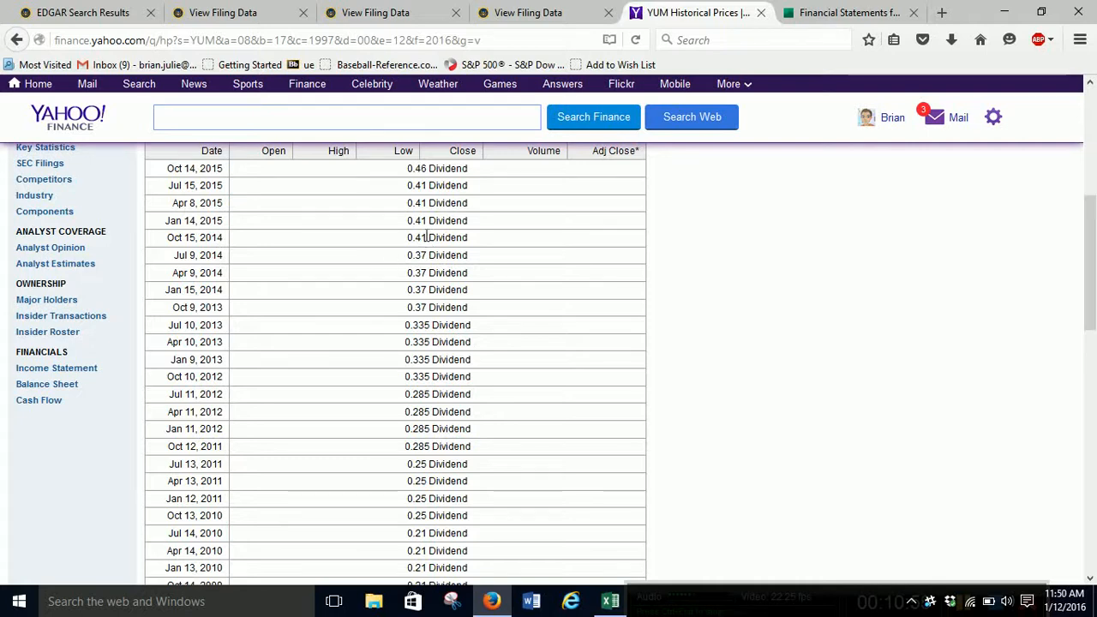
click(610, 601)
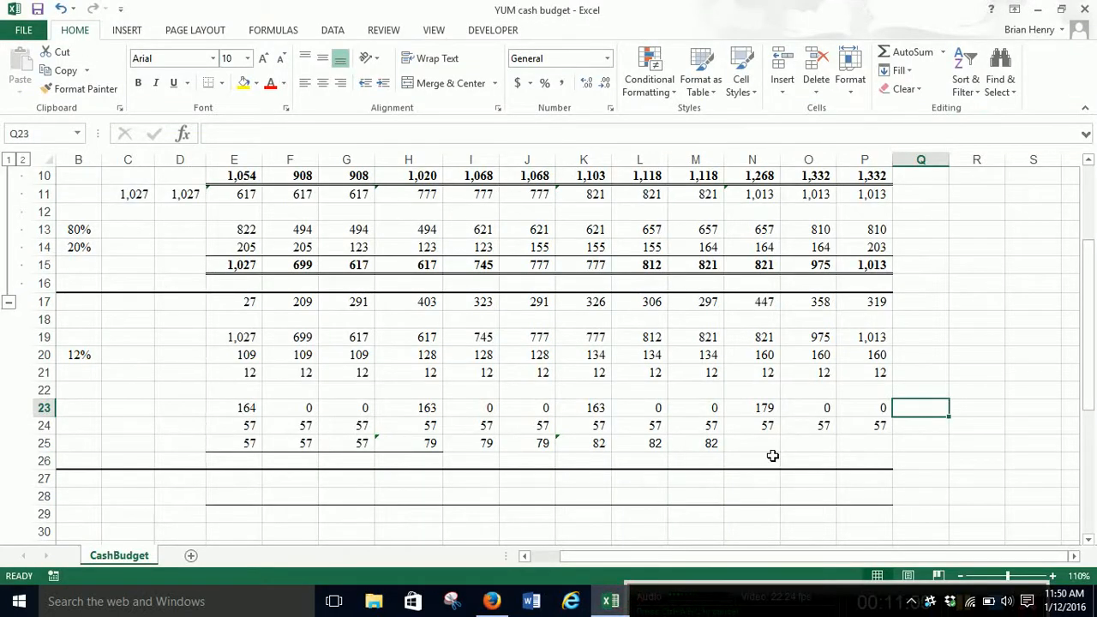
drag(768, 407, 245, 411)
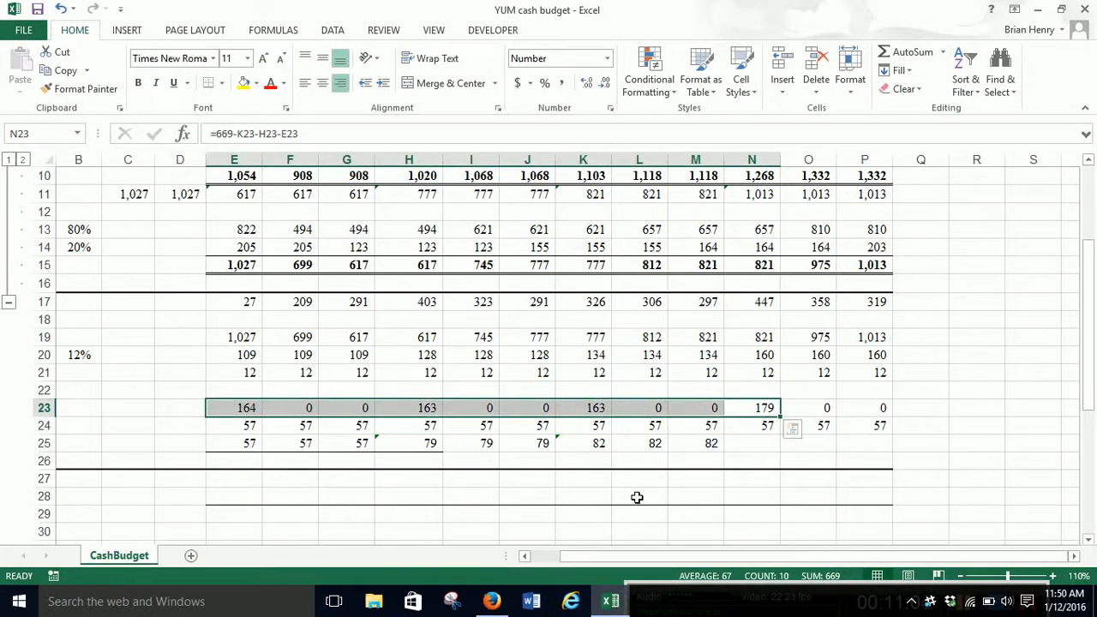
- Look up capital expenditures for the 52 weeks ending 2014-12-27 on Google Finance in Firefox, and return to cell N25 in Excel
click(735, 448)
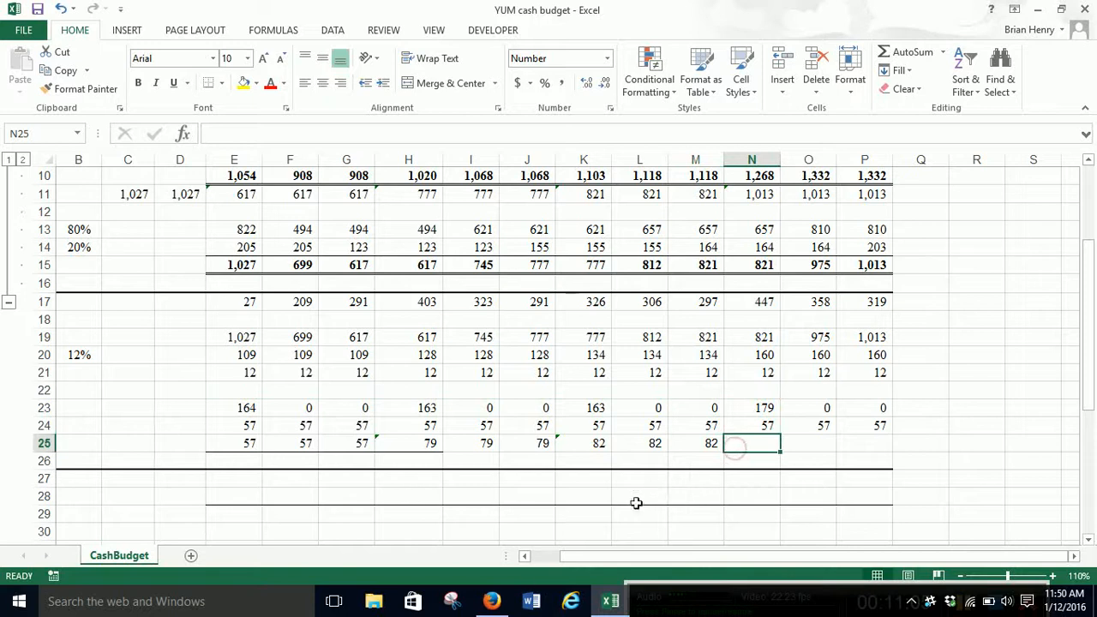
click(492, 601)
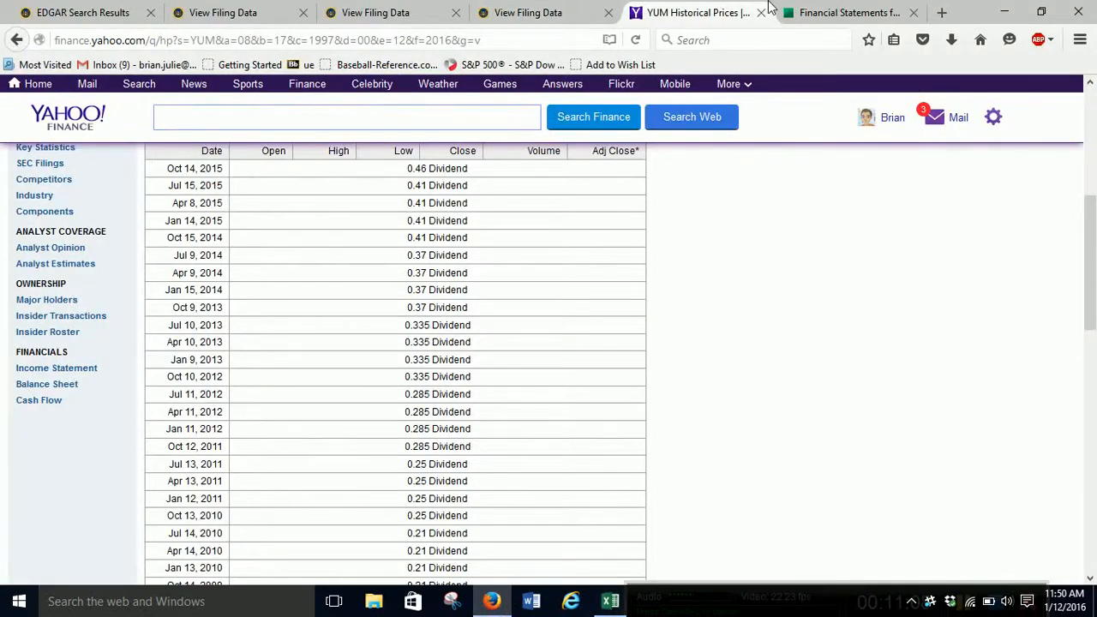
click(844, 12)
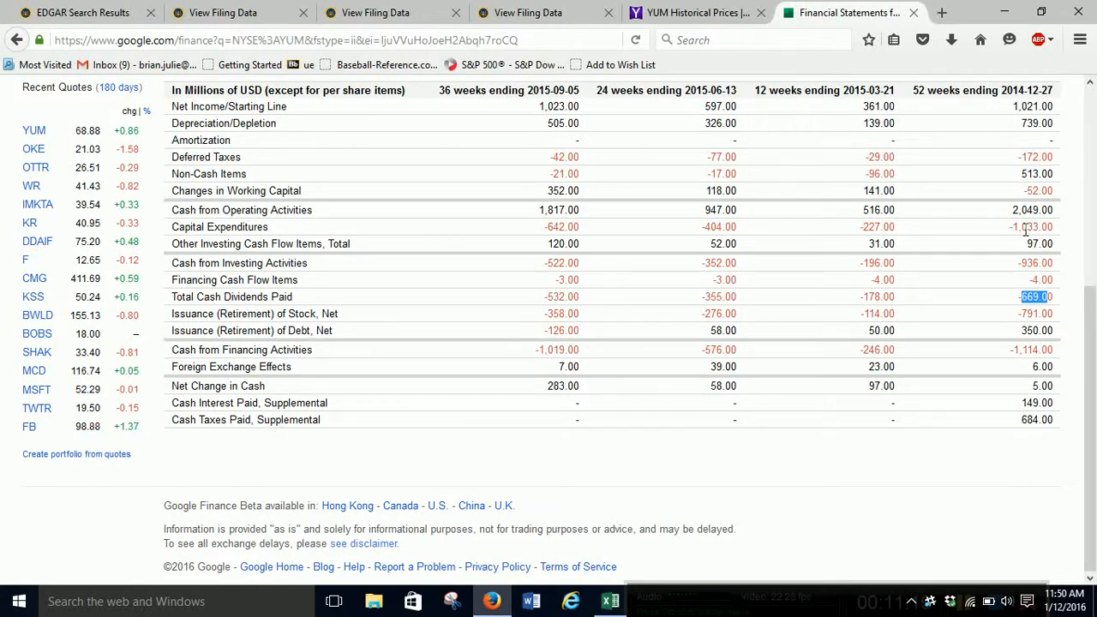
click(611, 601)
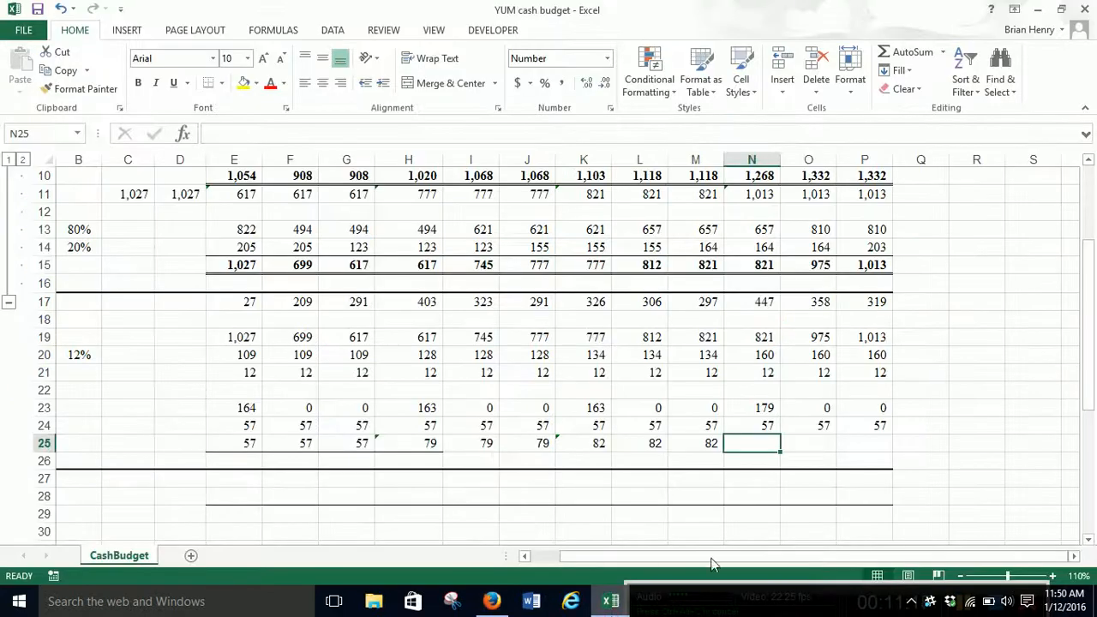
- Enter the formula =(1033-SUM(E25:M25))/3 in Capital Outlays cell N25
text(=)
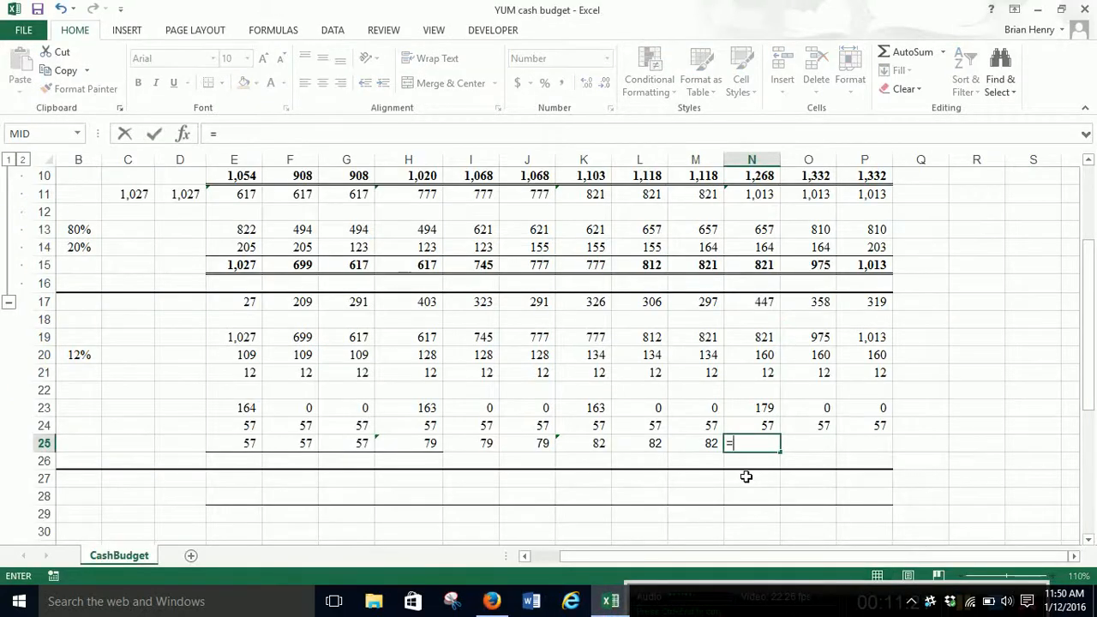
text((1033-sum()
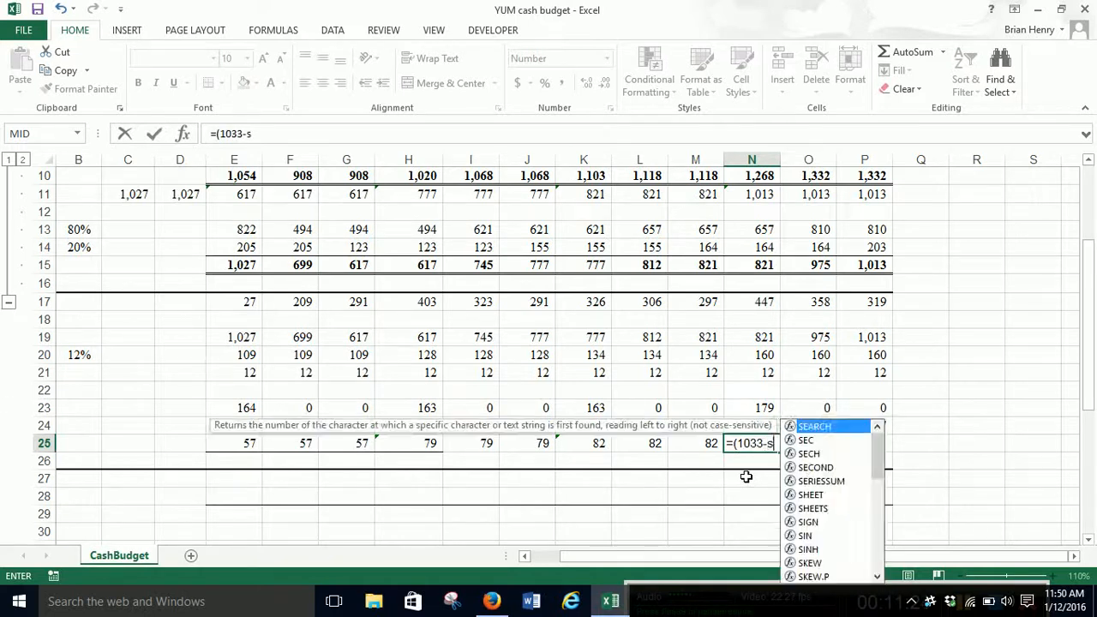
key(Left)
key(shift+Left)
key(shift+Left)
key(shift+Left)
key(shift+Left)
key(shift+Left)
key(shift+Left)
key(shift+Left)
key(shift+Left)
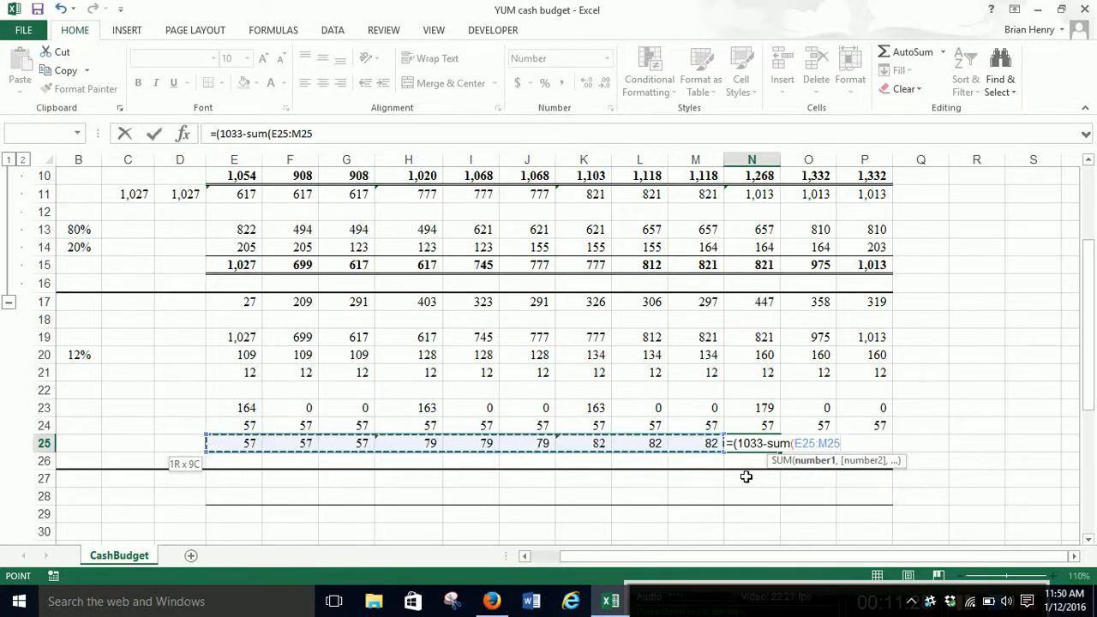
text())/3)
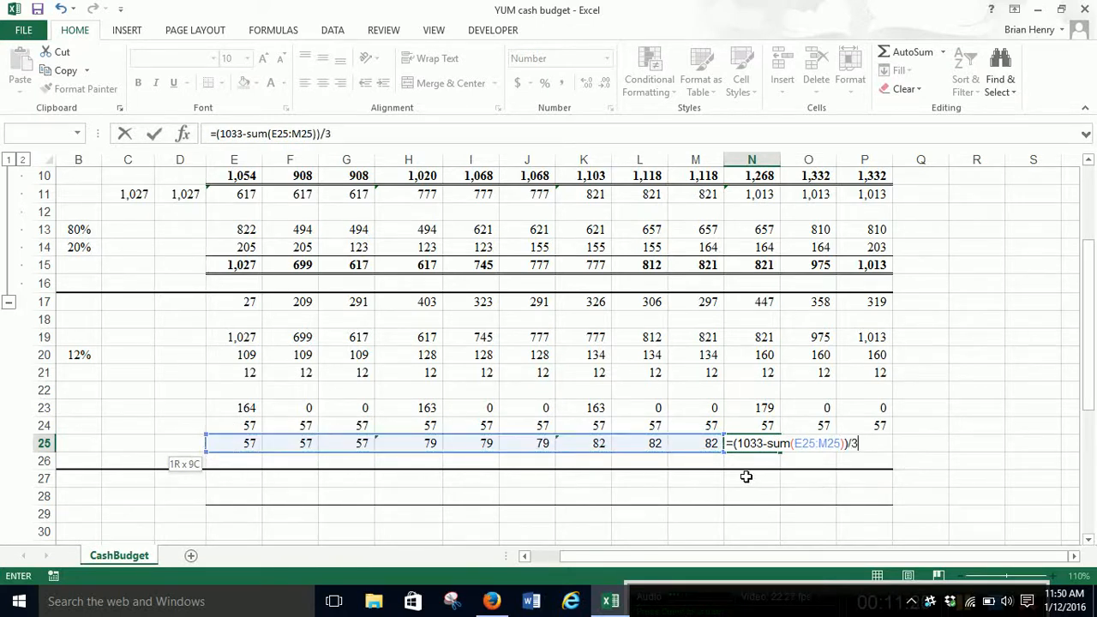
key(Tab)
- Link the remaining Capital Outlays cells to the preceding month with =N25 in O25 and =O25 in P25
text(=)
key(Left)
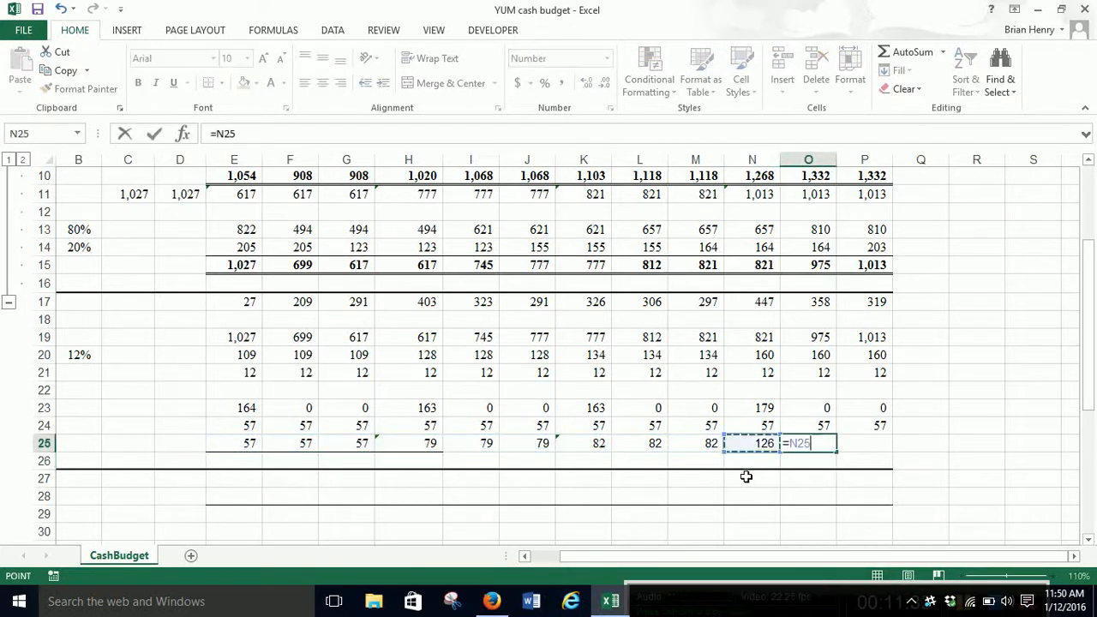
key(Tab)
text(=)
key(Left)
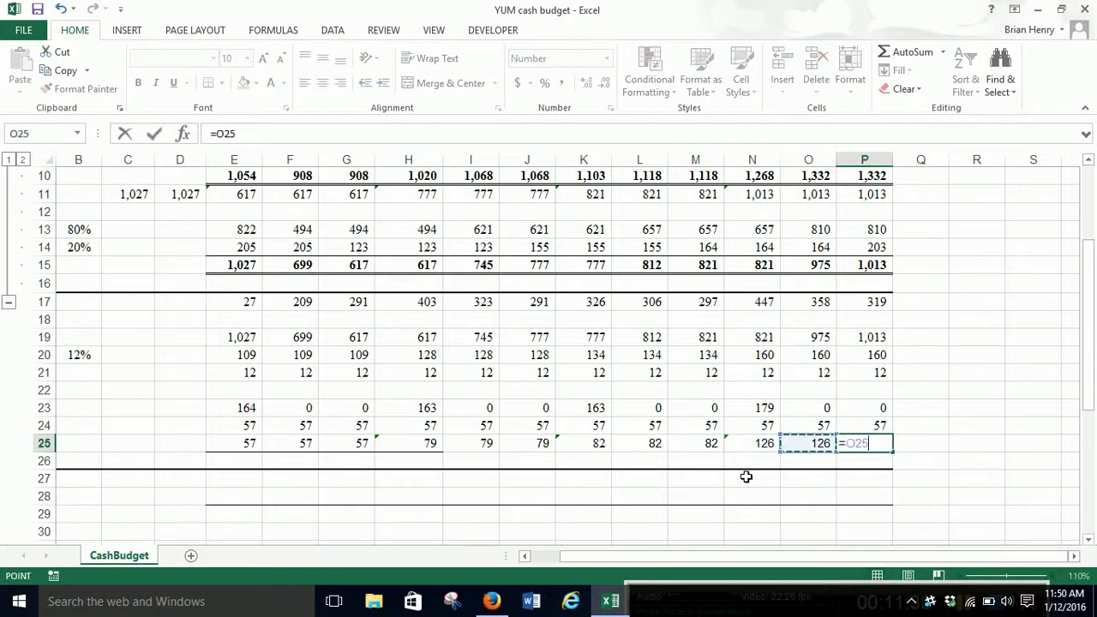
key(Tab)
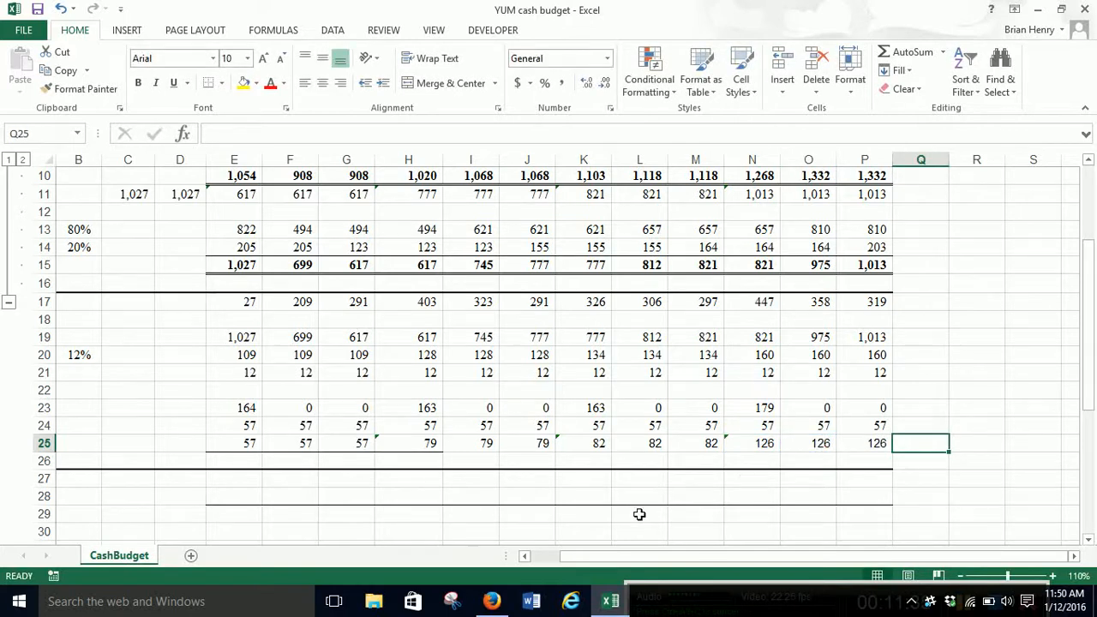
- Total the first month's disbursements with =SUM(E19:E25) in Total Disbursements cell E26
click(557, 555)
click(131, 386)
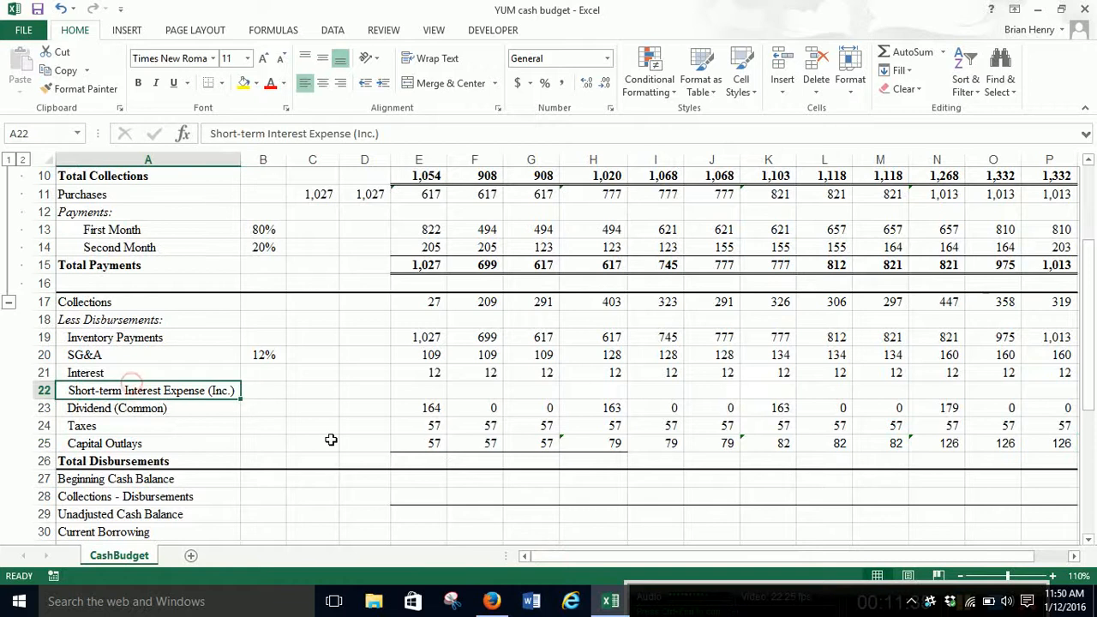
click(419, 390)
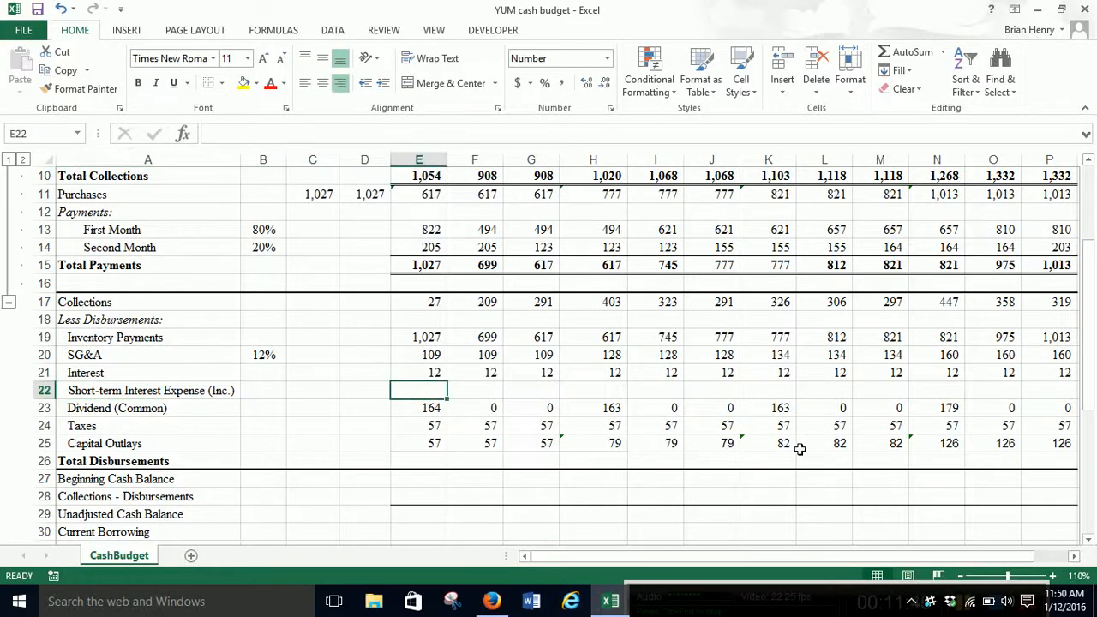
click(425, 459)
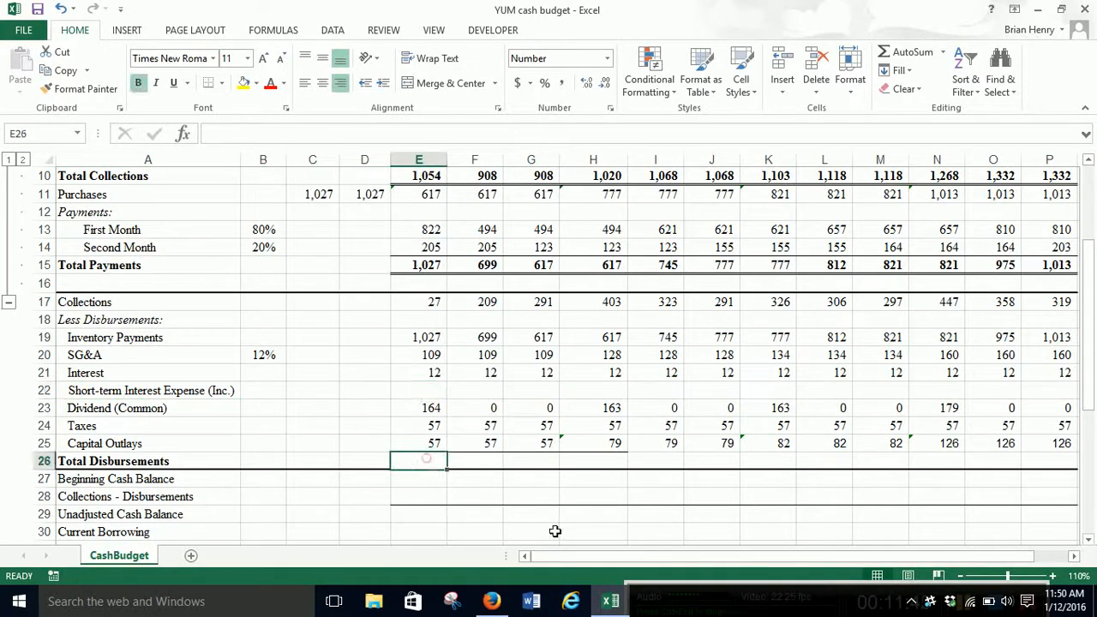
text(=sum()
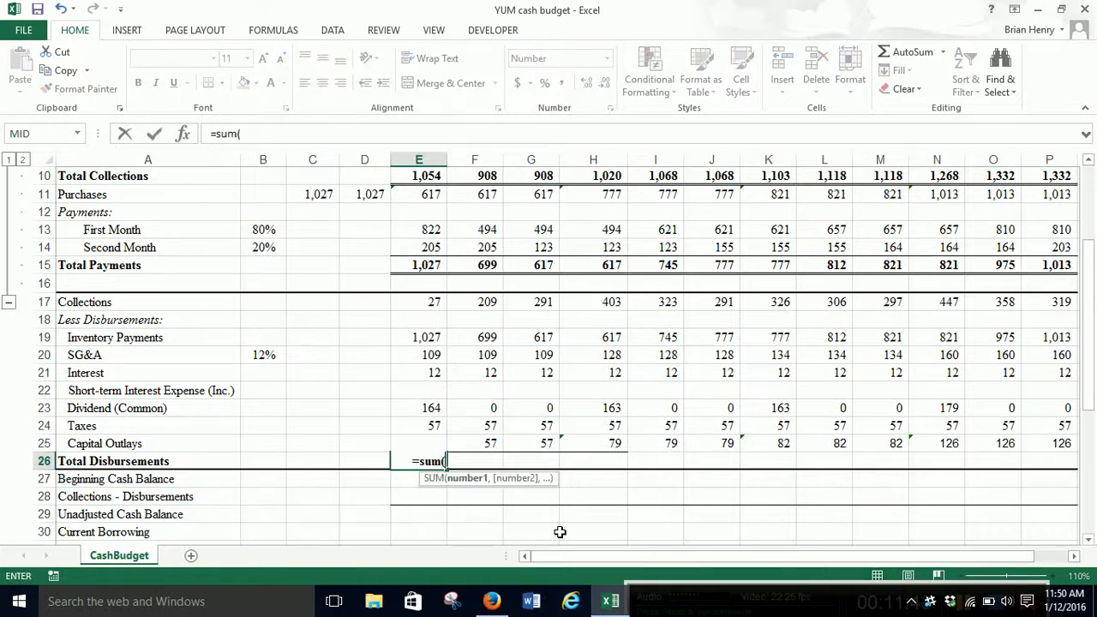
key(Up)
key(shift+Up)
key(shift+Up)
key(shift+Up)
key(shift+Up)
key(shift+Up)
key(shift+Up)
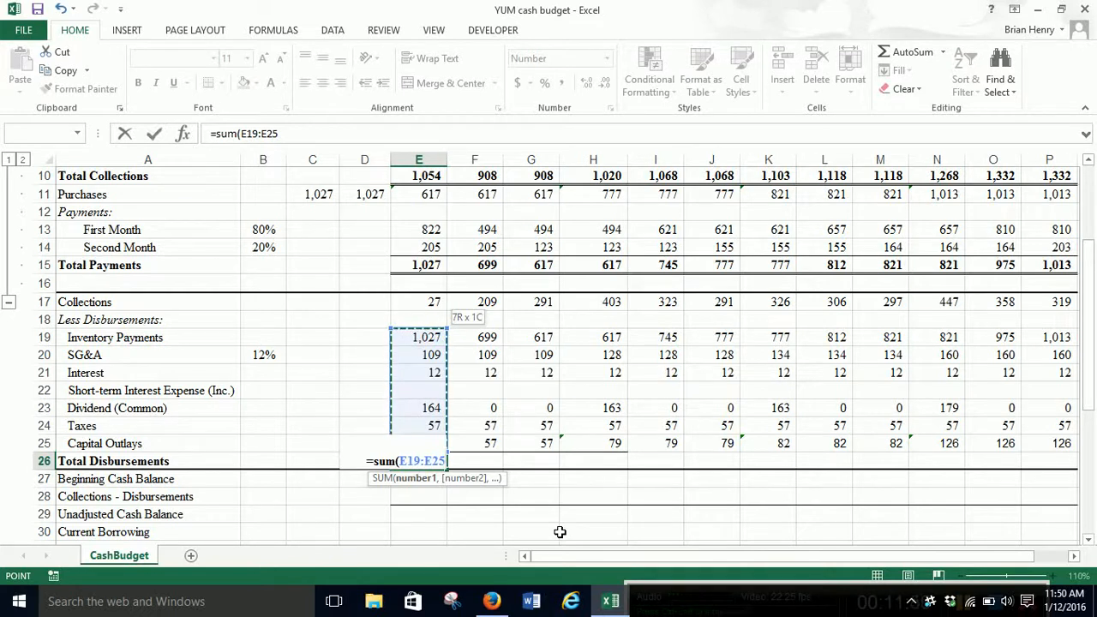
key(Return)
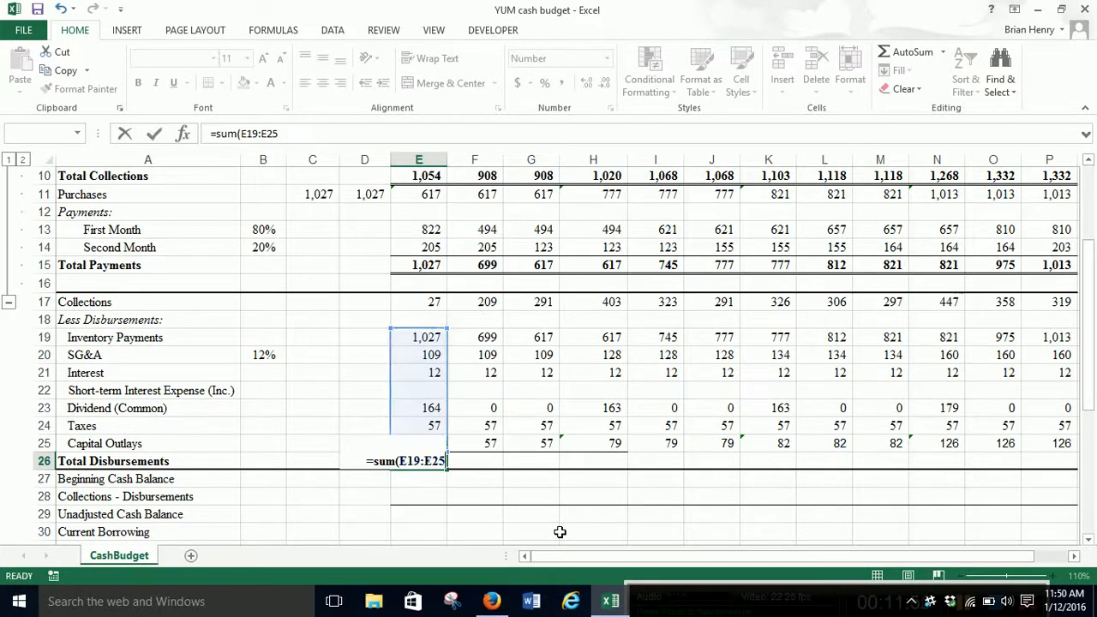
- Fill the Total Disbursements formula from E26 across through P26
key(Up)
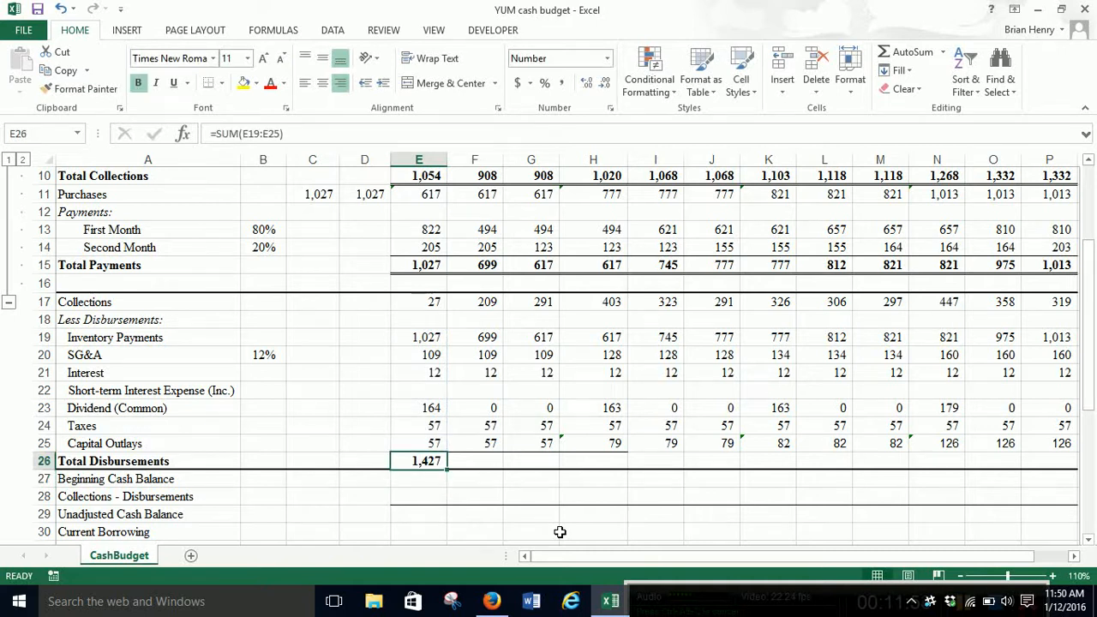
key(Up)
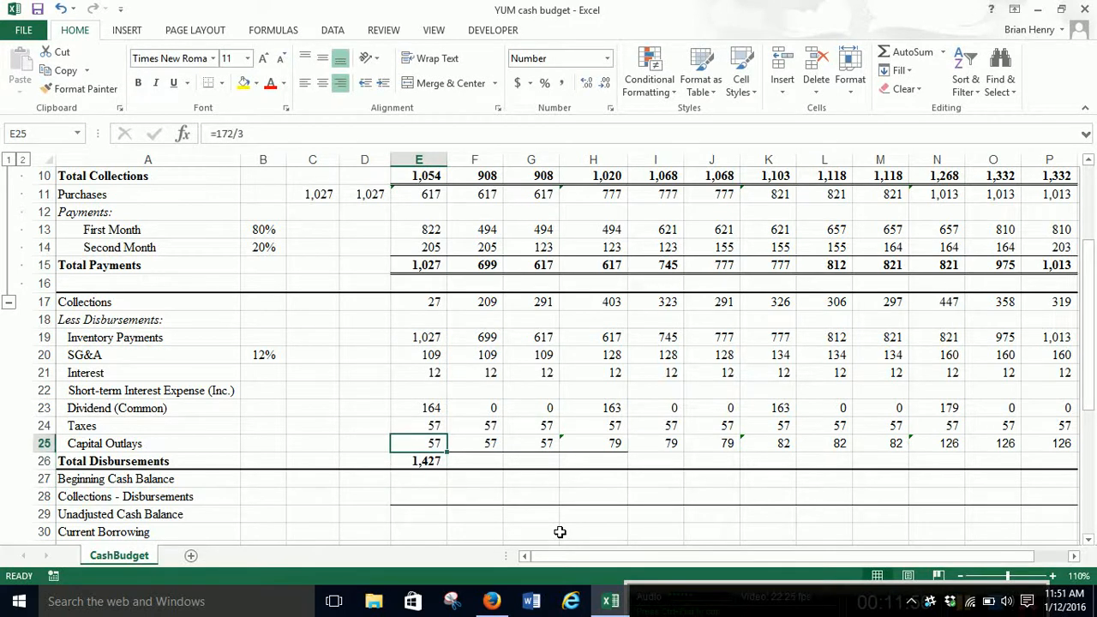
key(ctrl+Right)
key(Down)
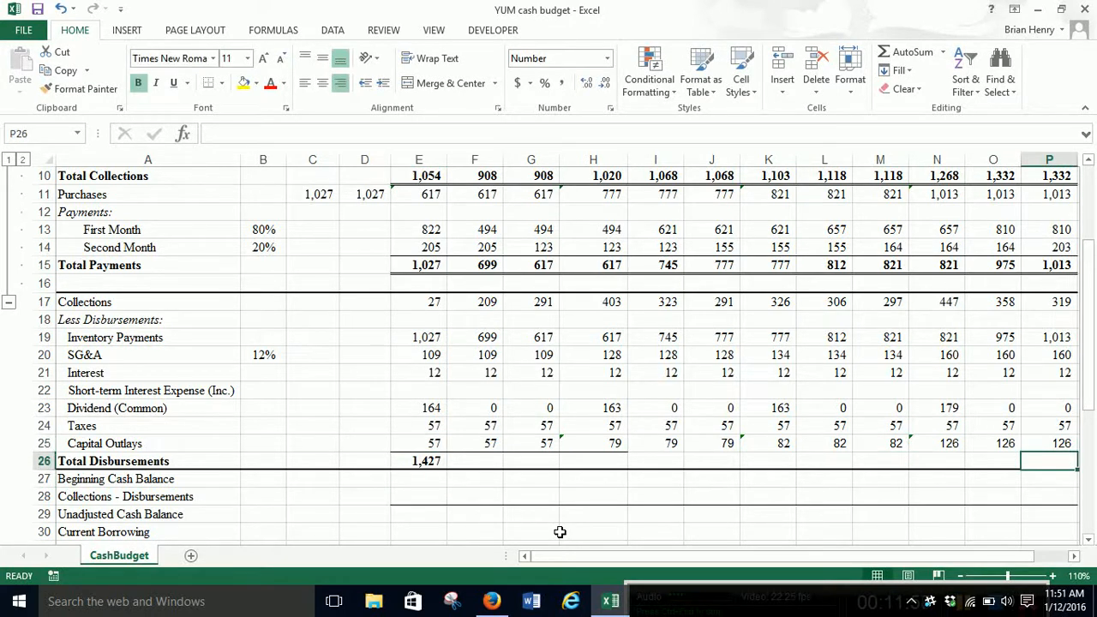
key(ctrl+shift+Left)
key(ctrl+r)
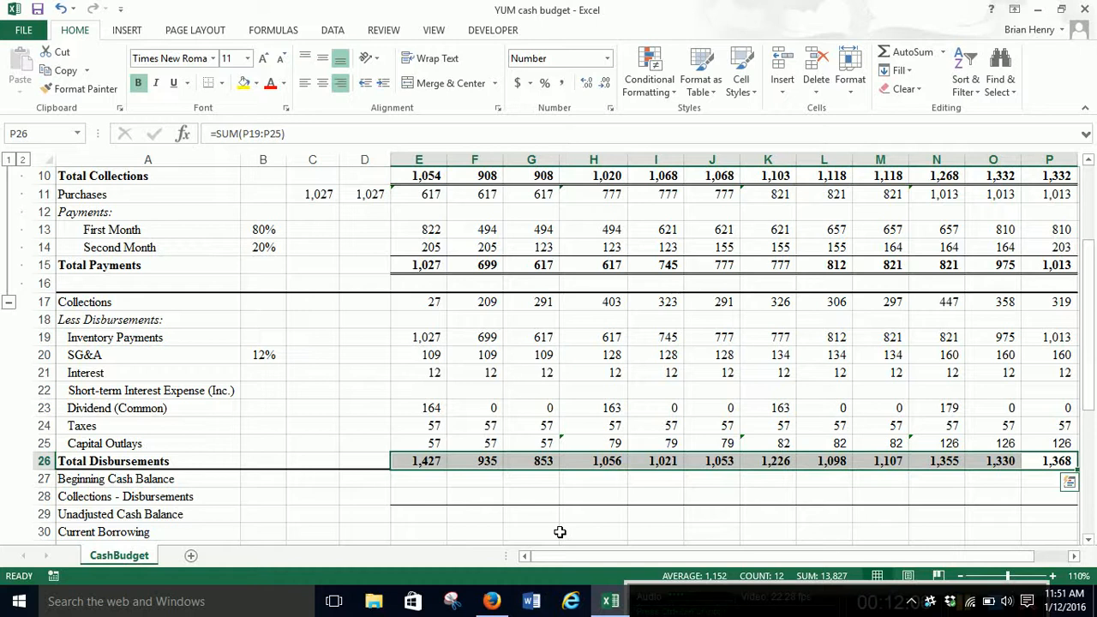
- Replace the formula in Collections cell E17 with =E10 so it links to Total Collections
key(Up)
key(Up)
key(Up)
key(Up)
key(Up)
key(Up)
key(Up)
key(Up)
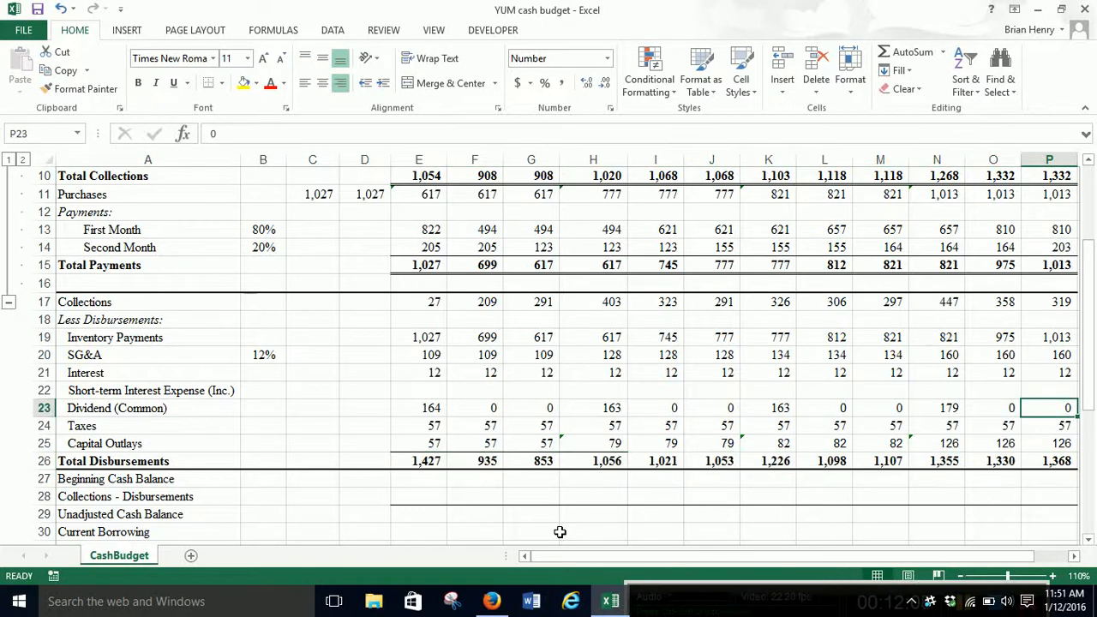
key(Up)
key(ctrl+Left)
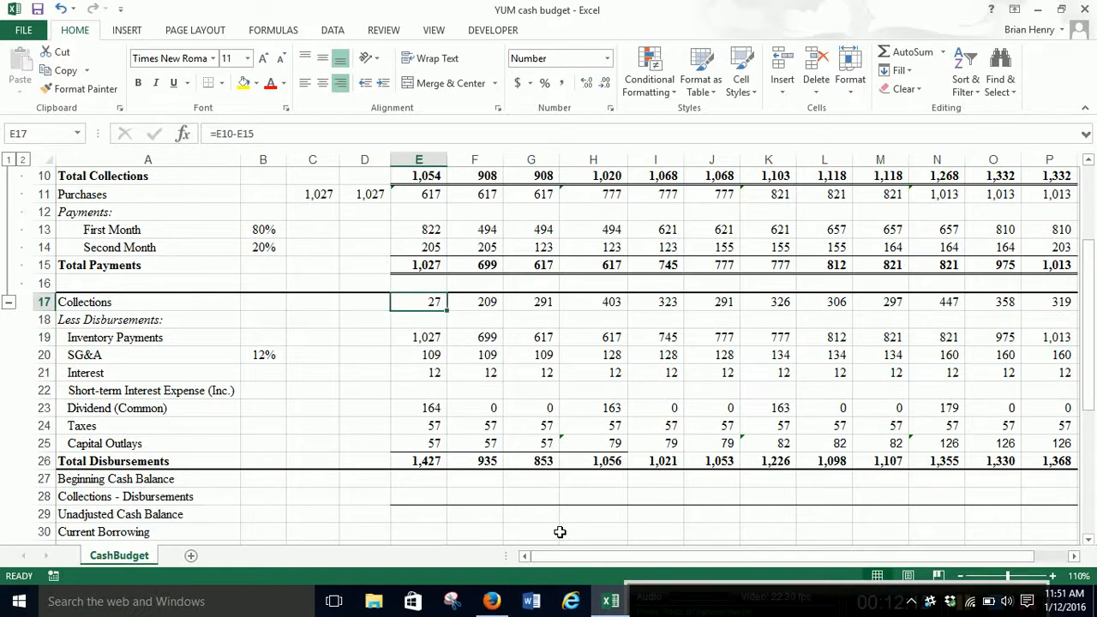
text(=)
key(Up)
key(Up)
key(Up)
key(Up)
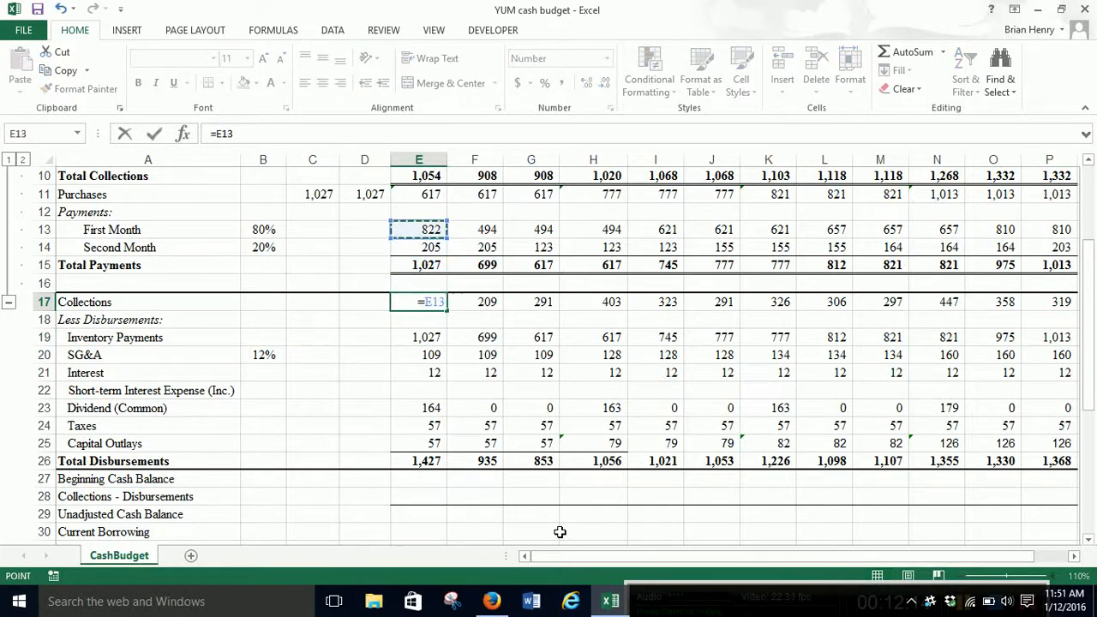
key(Up)
key(Up)
key(Up)
key(Return)
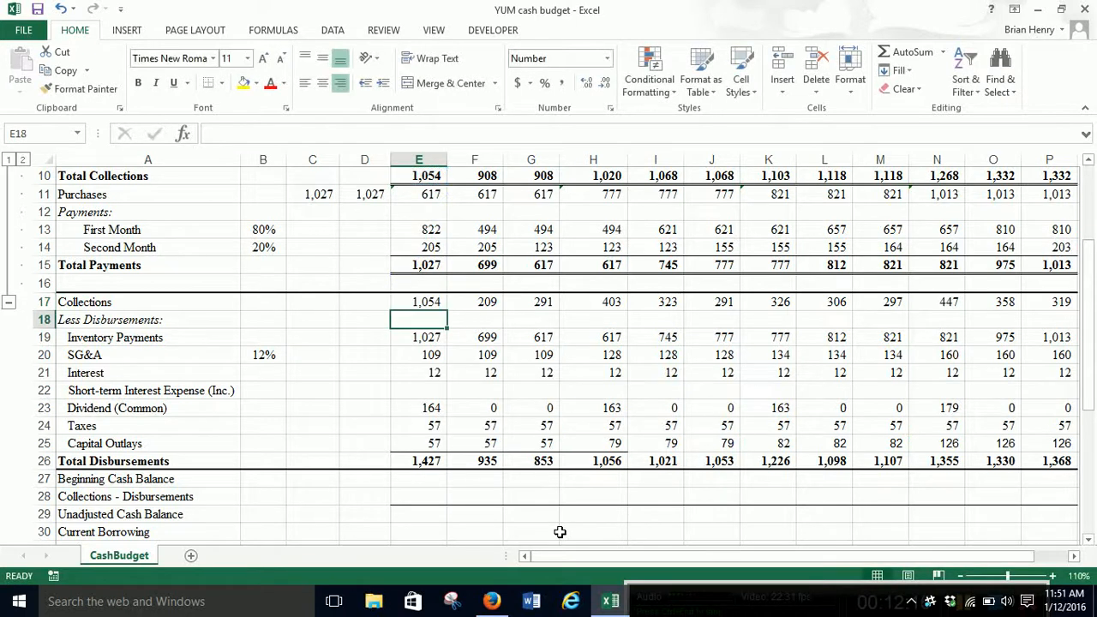
- Fill the Collections formula from E17 across through P17 so every month links to its Total Collections
key(Up)
key(ctrl+shift+Right)
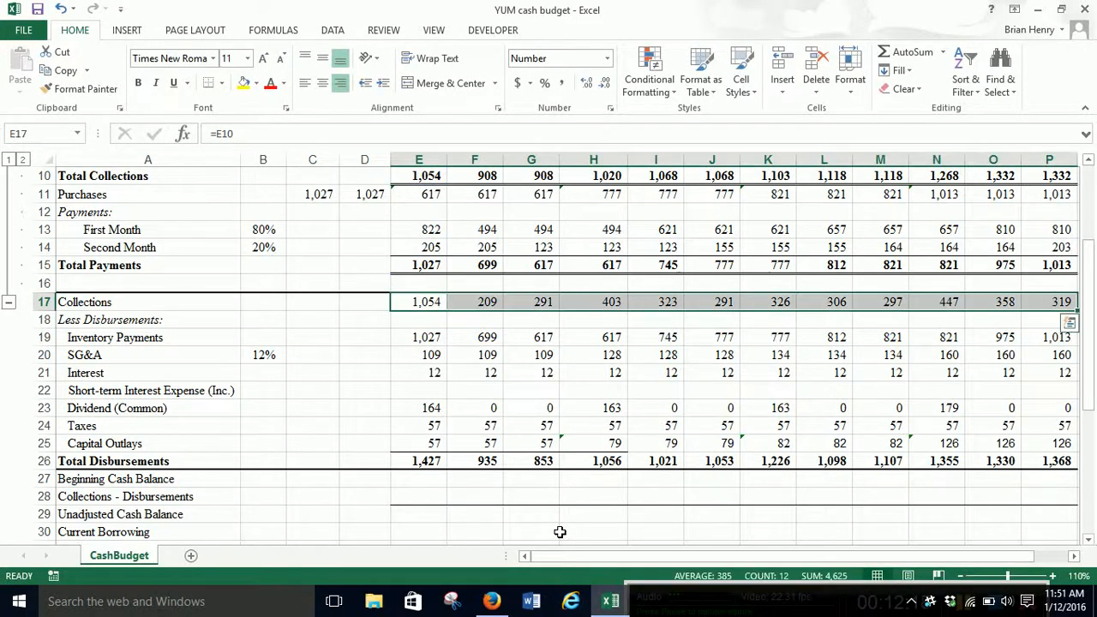
key(ctrl+r)
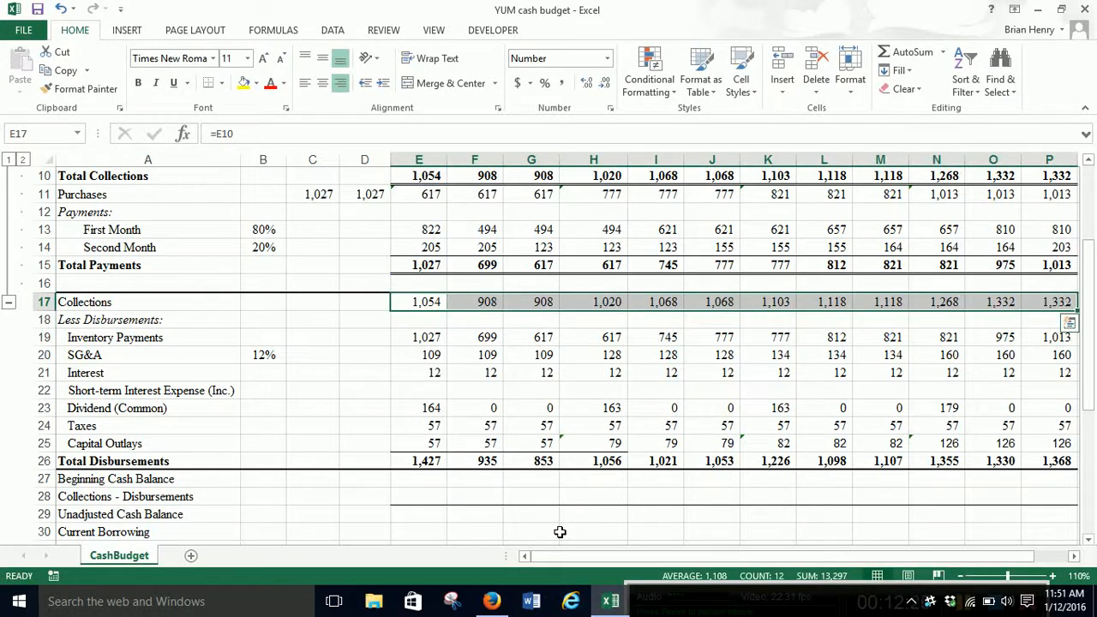
- Go to Beginning Cash Balance cell E27 and examine the cash balance, borrowing and notes rows beneath Total Disbursements
key(Down)
key(Down)
key(Down)
key(Down)
key(Down)
key(Down)
key(Down)
key(Down)
key(Down)
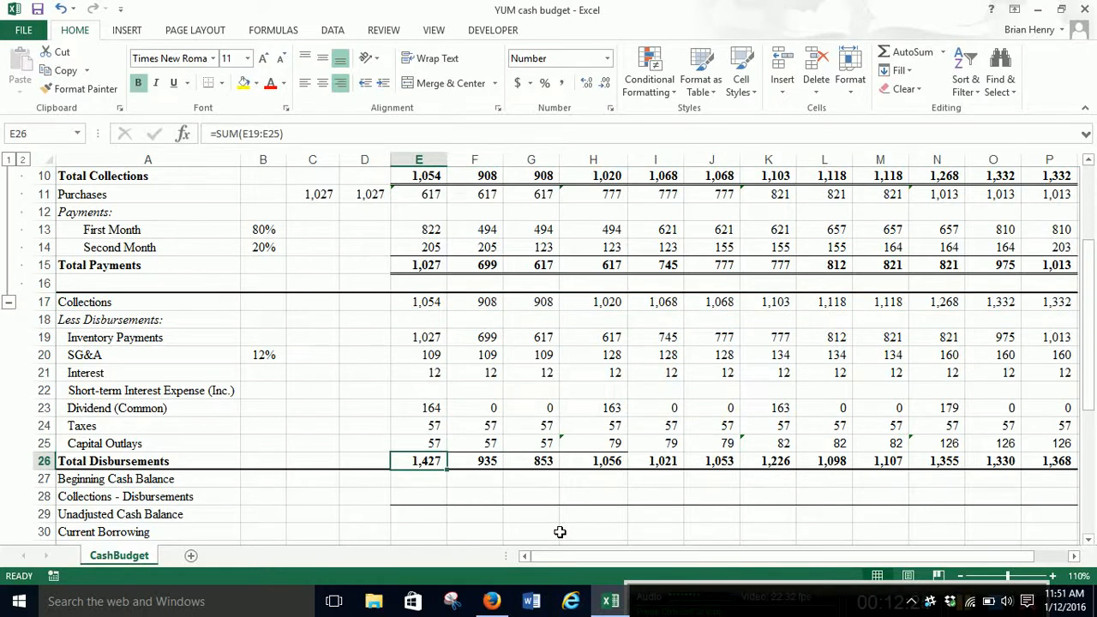
key(Down)
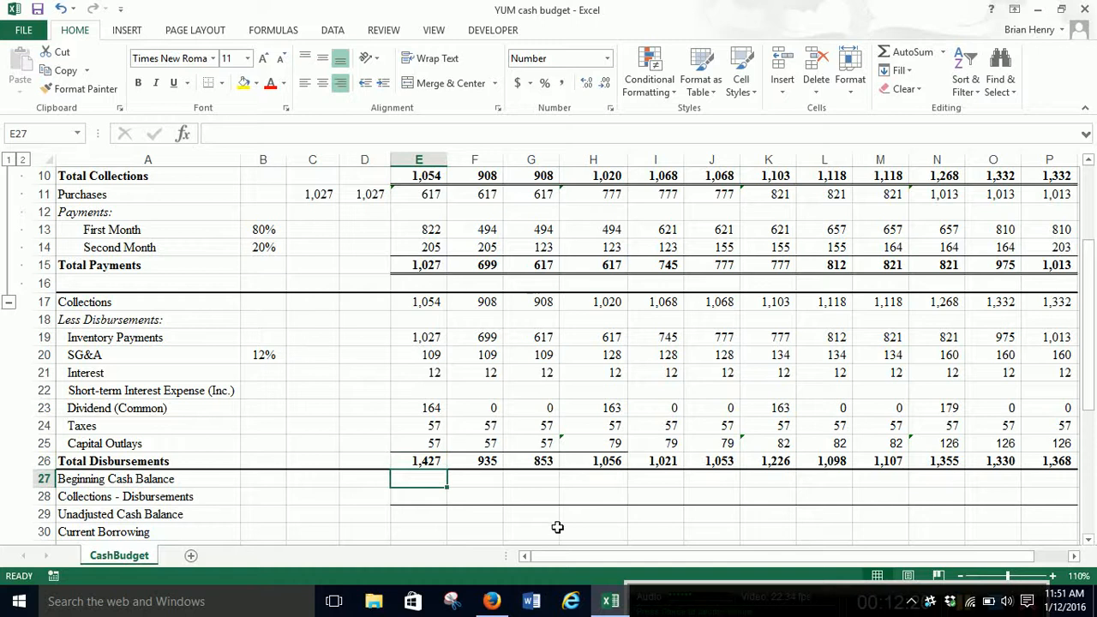
scroll(531, 506, down, 3)
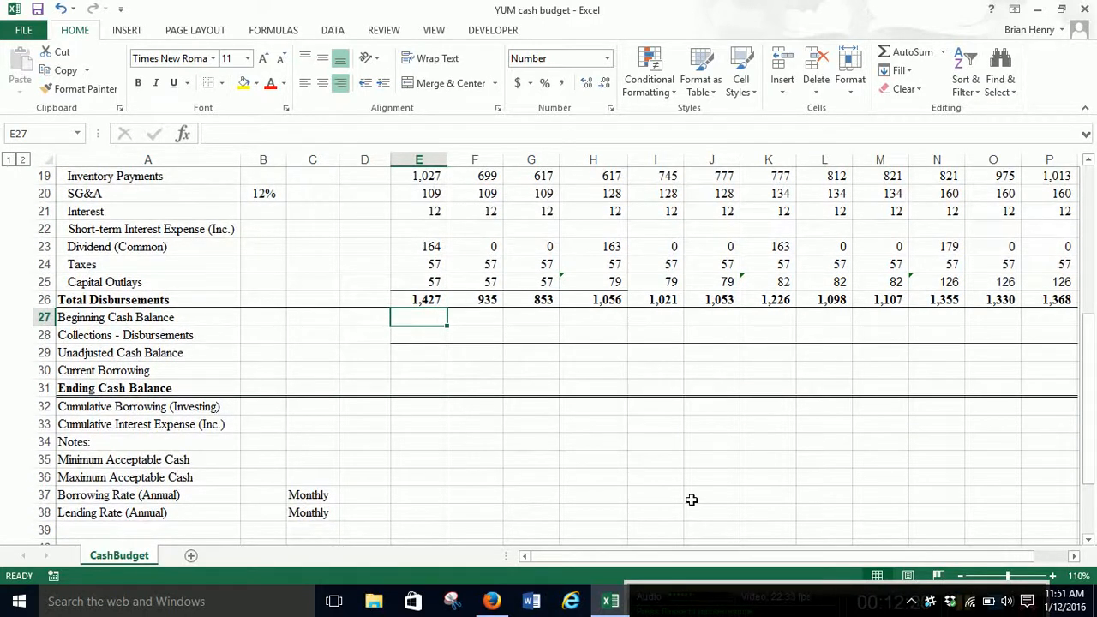
click(718, 587)
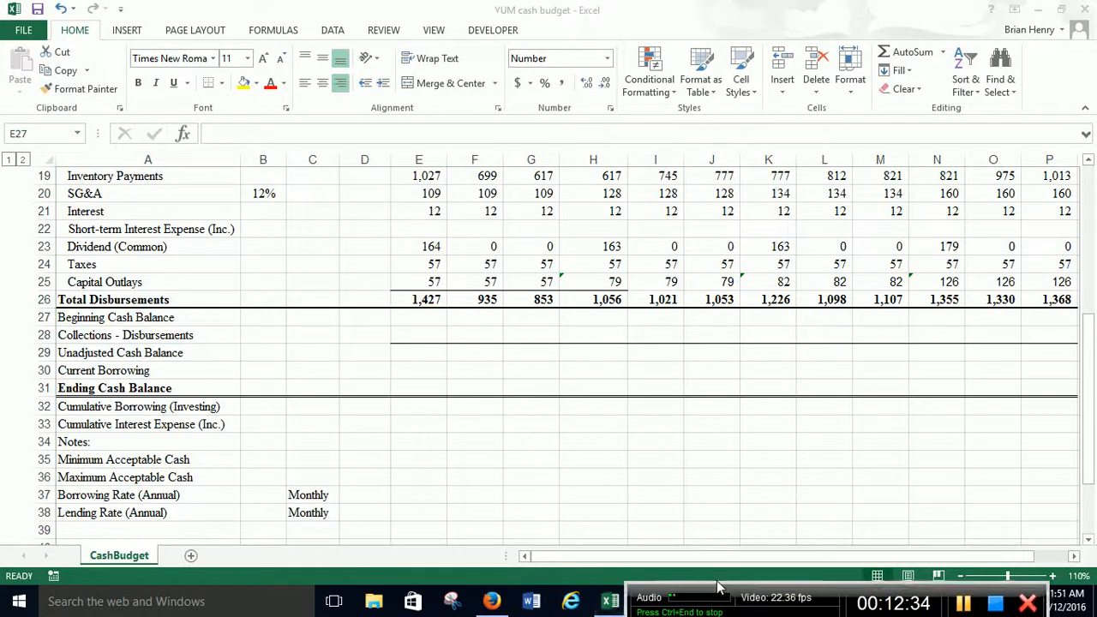
drag(718, 587, 693, 512)
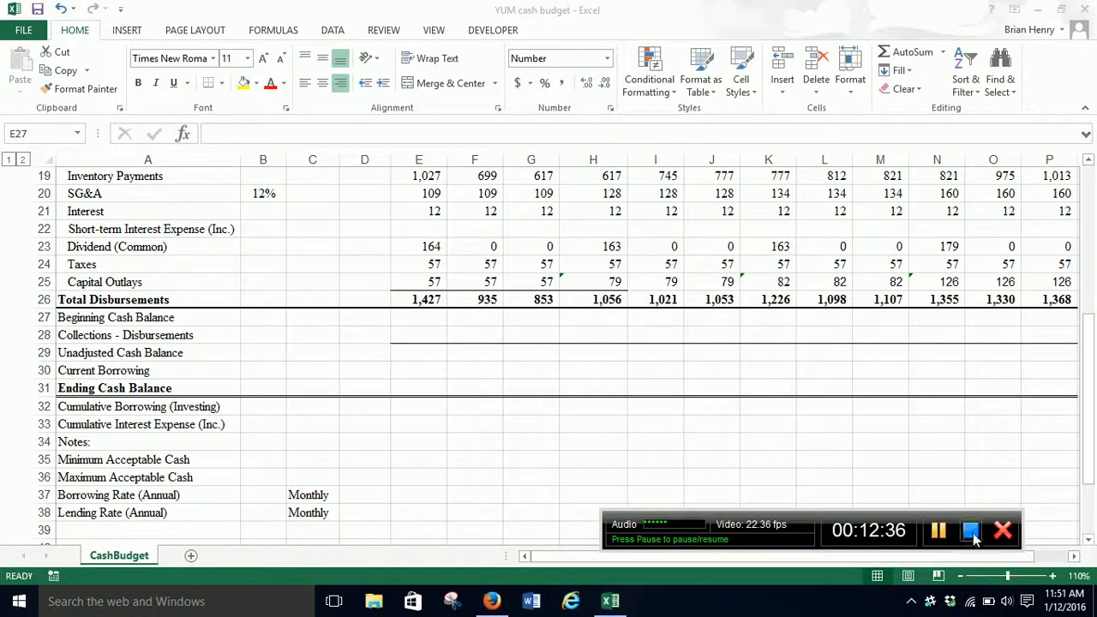